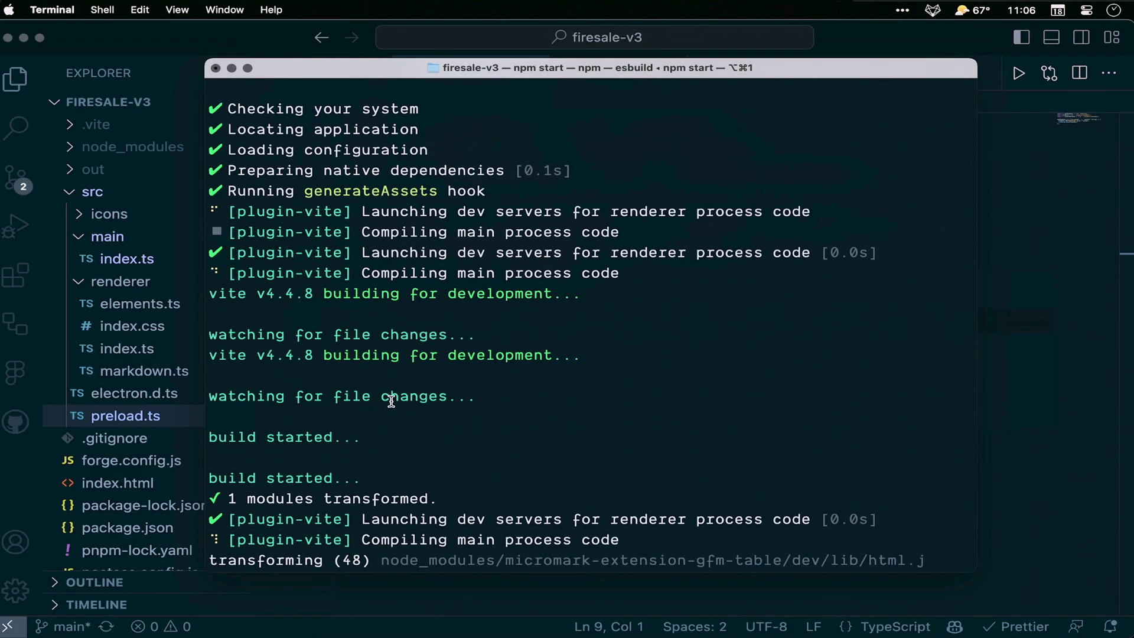
Step: Bring the running Clipmaster app and its developer tools console in front of VS Code
key("super+Tab")
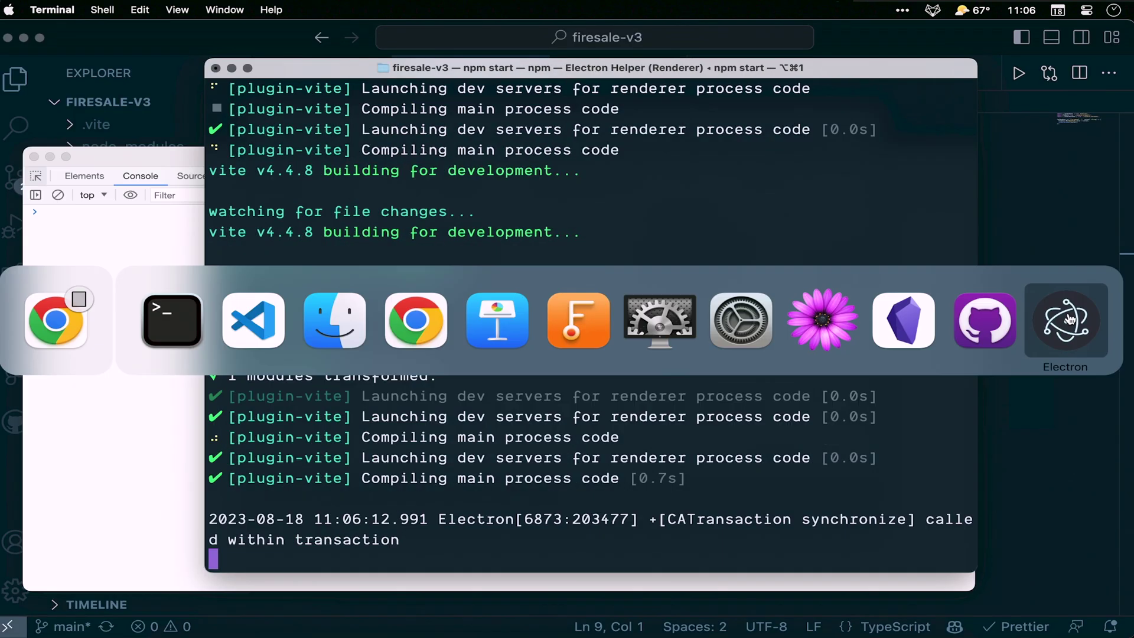
double_click(468, 266)
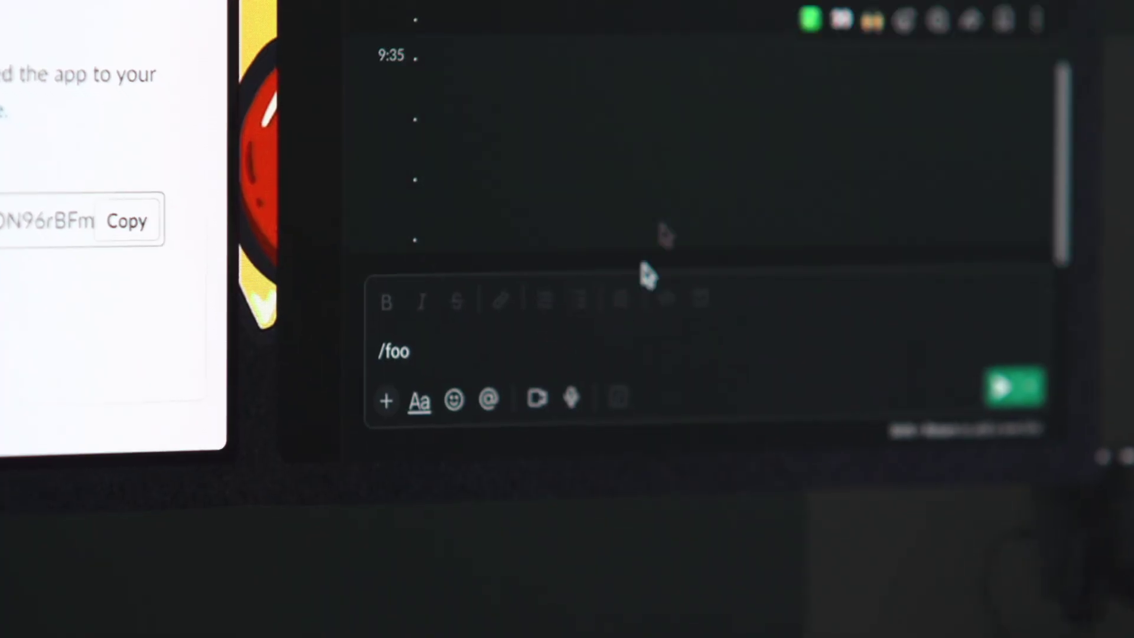
type("d")
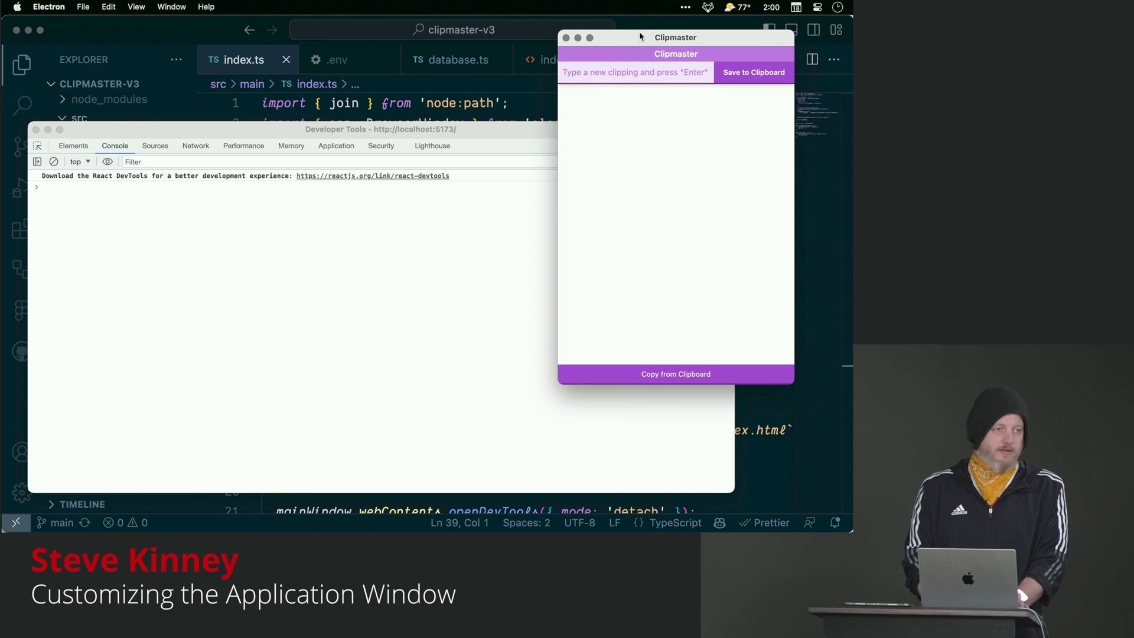
key("super+Tab")
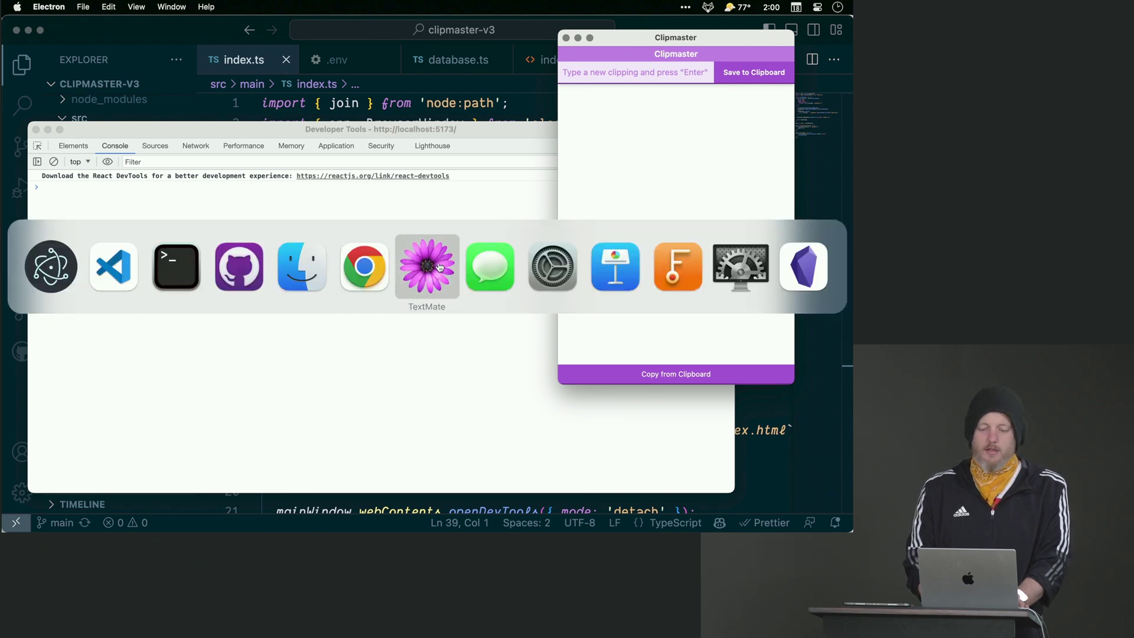
key("super+Tab")
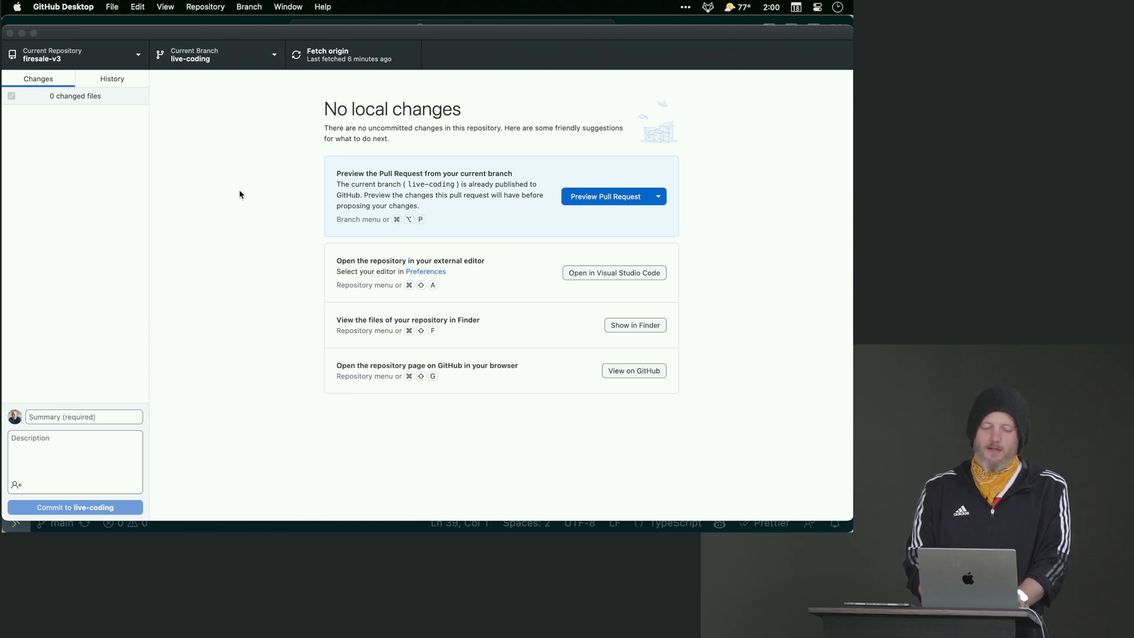
key("super+Tab")
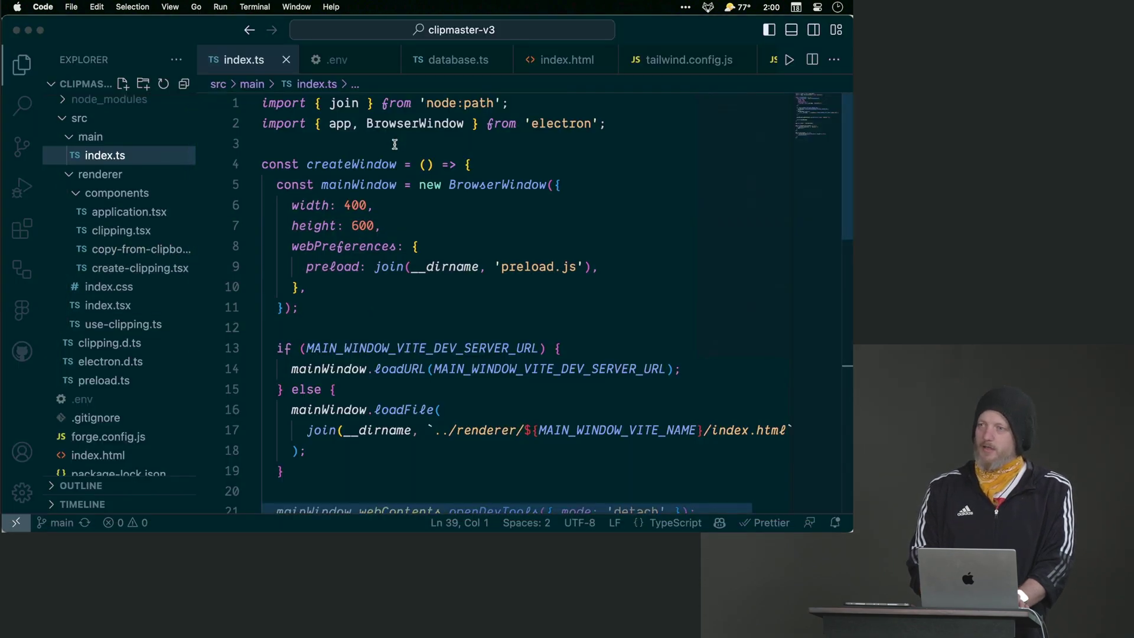
key("super+Tab")
key("Tab")
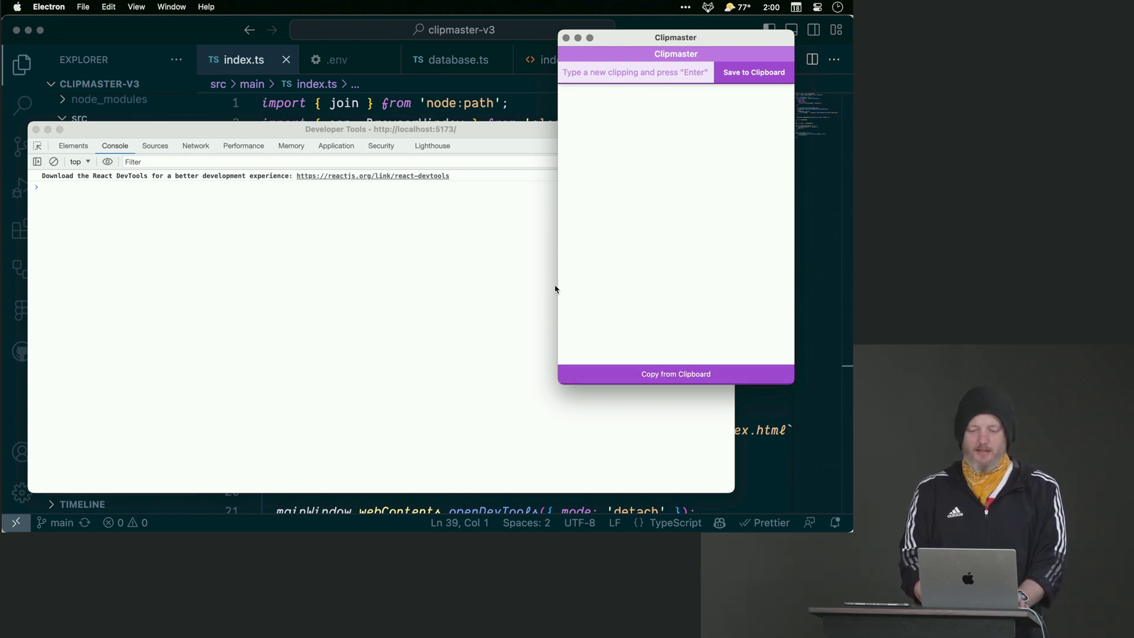
Step: Enlarge the Clipmaster window and add the clipping 'Important quip.' to the list
left_click_drag(559, 285, 22, 234)
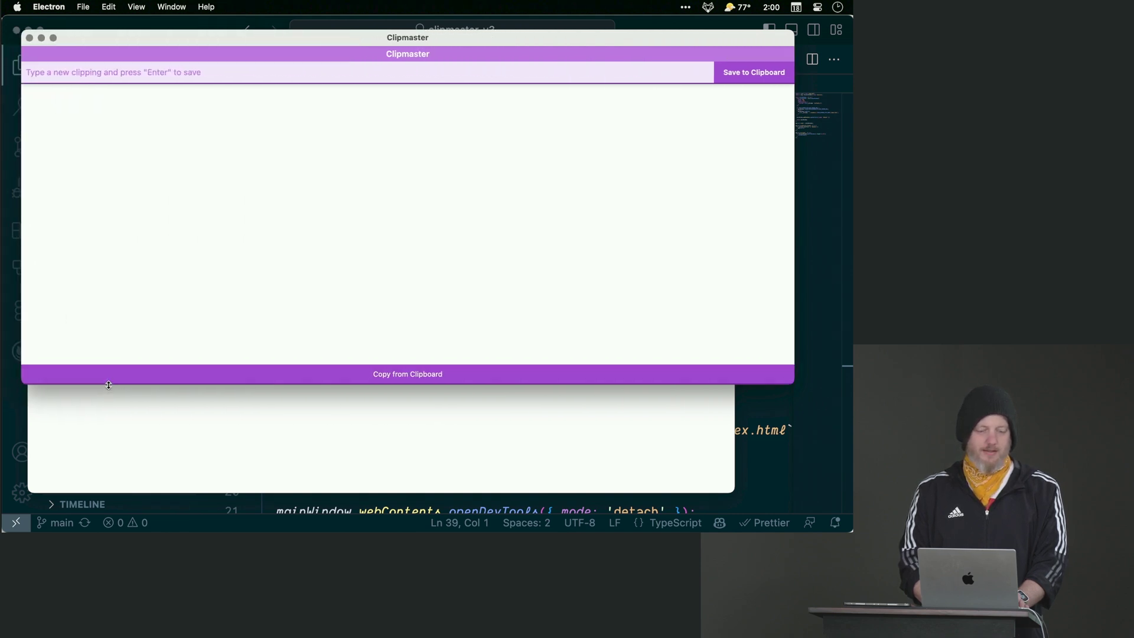
mouse_move(107, 385)
left_mouse_down()
mouse_move(122, 530)
mouse_move(119, 508)
left_mouse_up()
left_click(96, 78)
type("Important quip.")
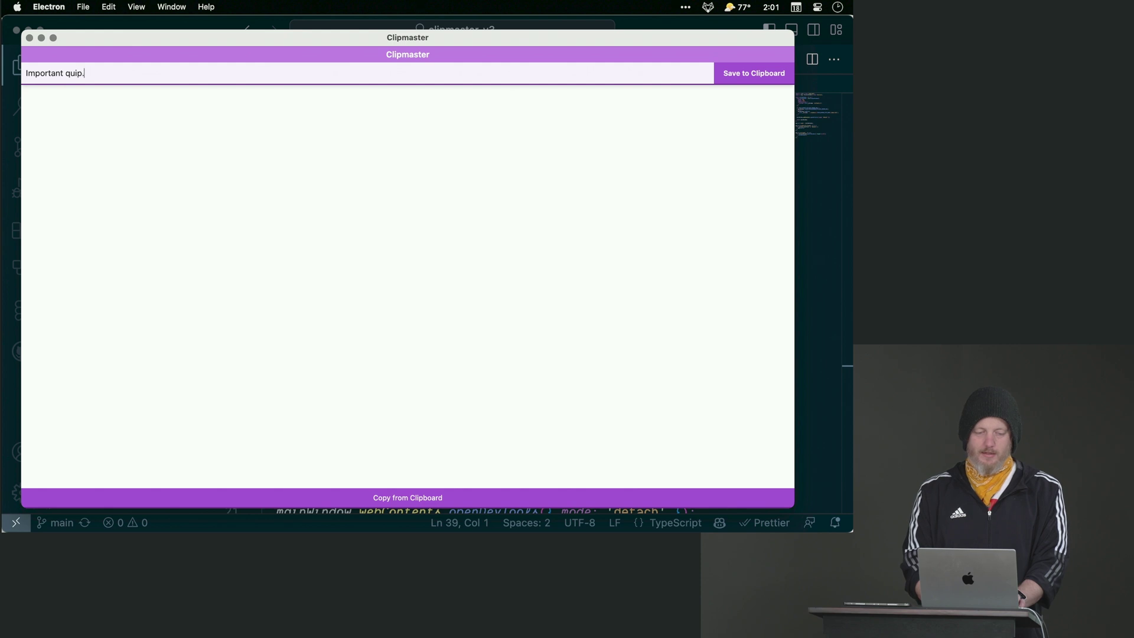
key("Return")
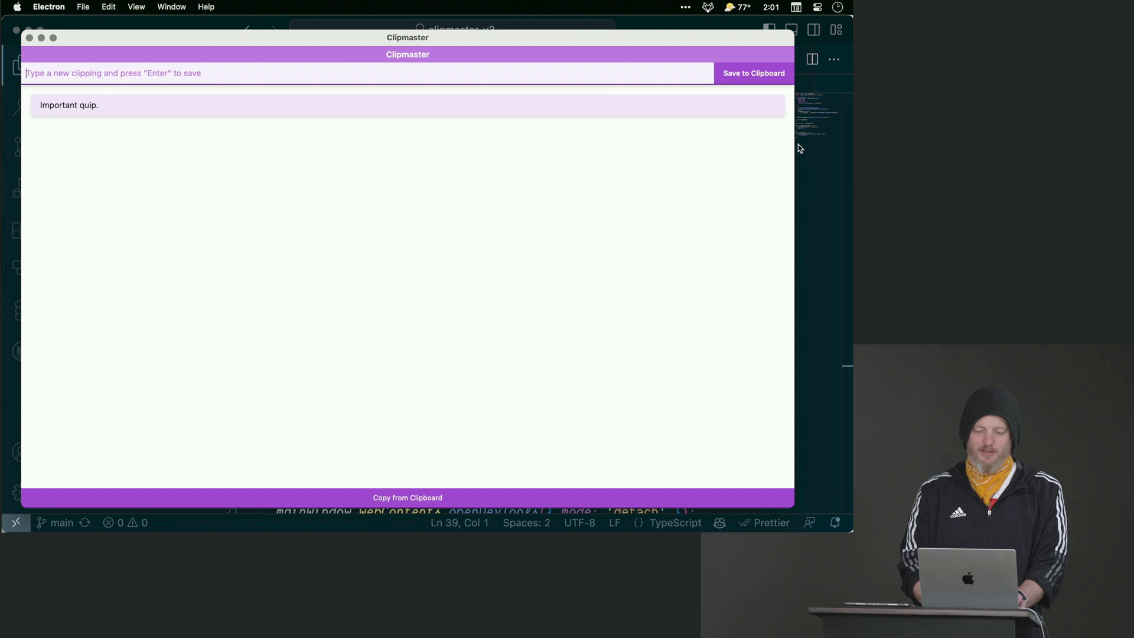
Step: Narrow the Clipmaster window back to a column and move it to the right
left_click_drag(794, 146, 224, 226)
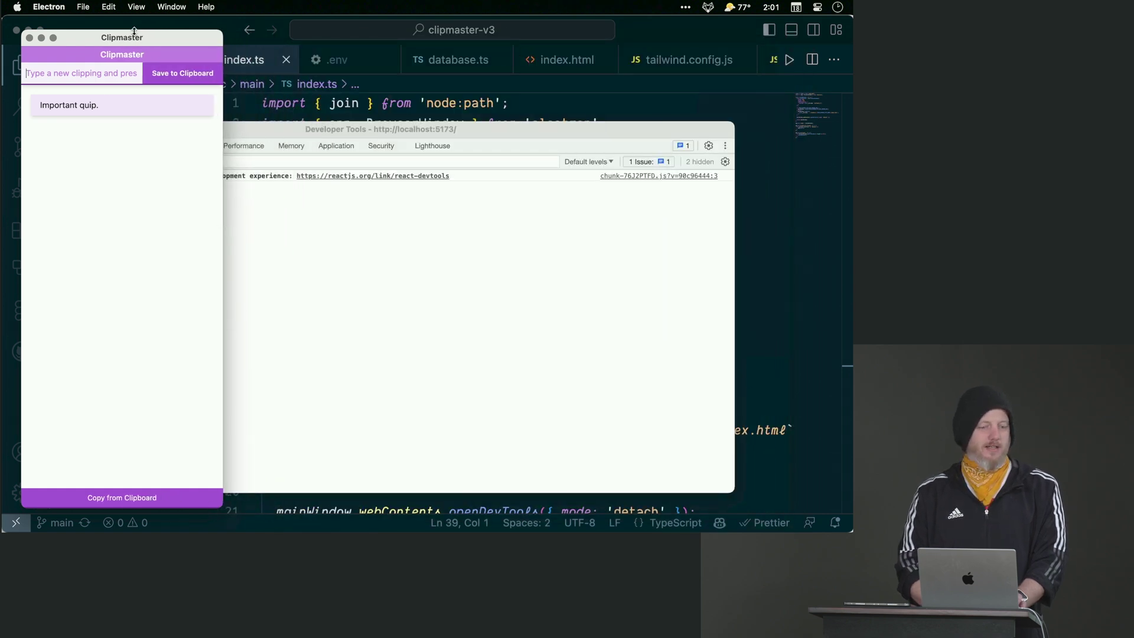
left_click_drag(135, 38, 735, 48)
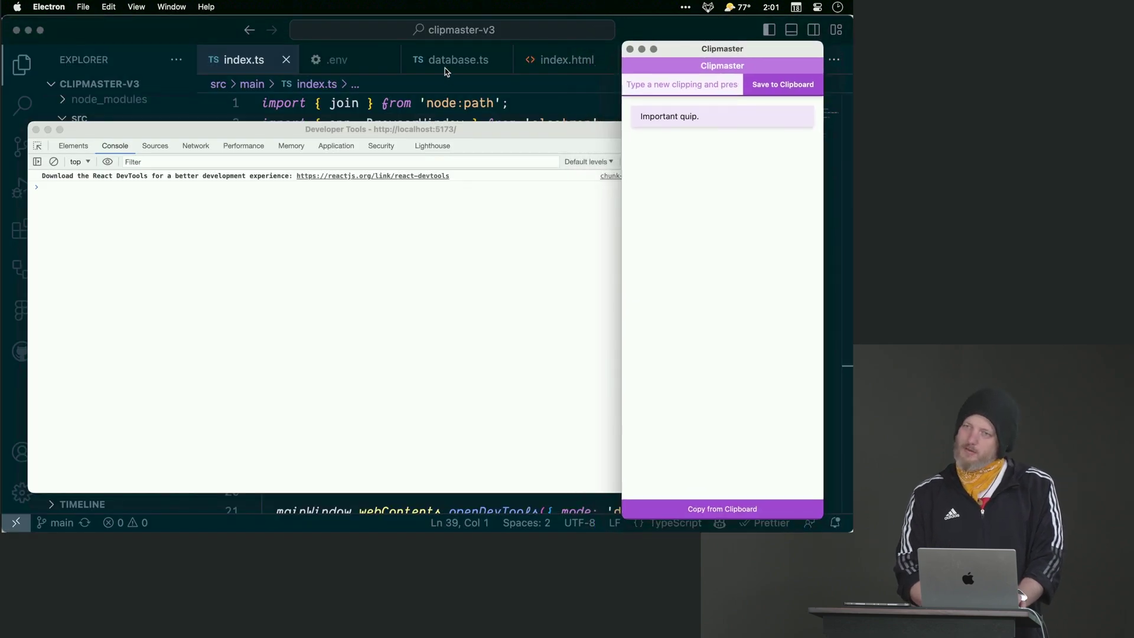
left_click(400, 102)
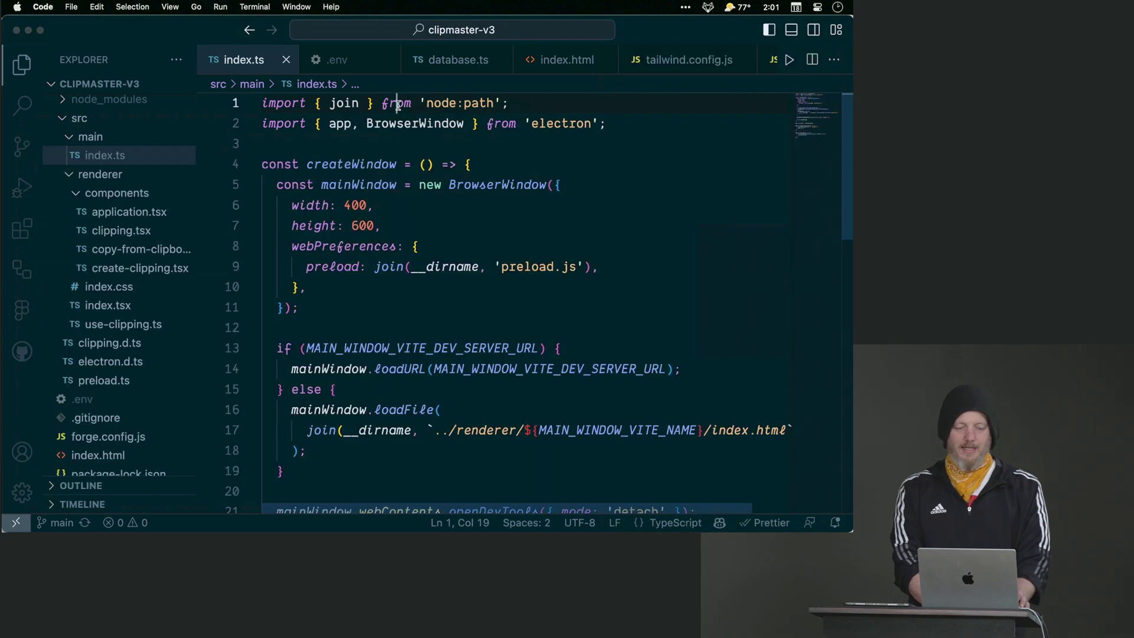
Step: Add a minHeight entry from IntelliSense on a new line below height: 600
left_click(429, 229)
key("Up")
key("Up")
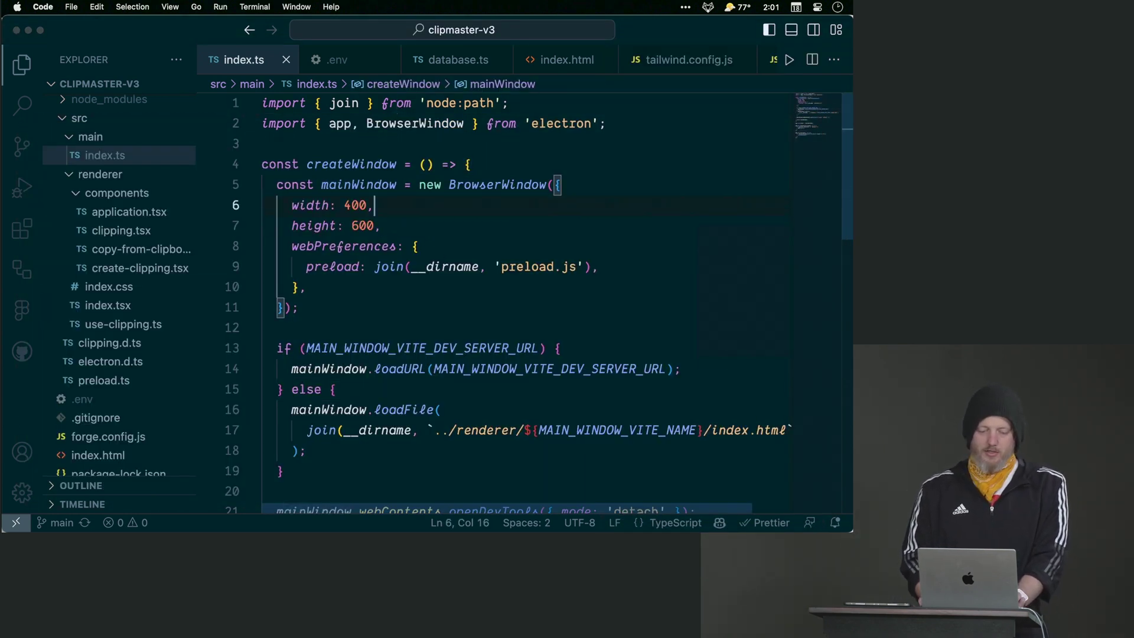
key("shift+Home")
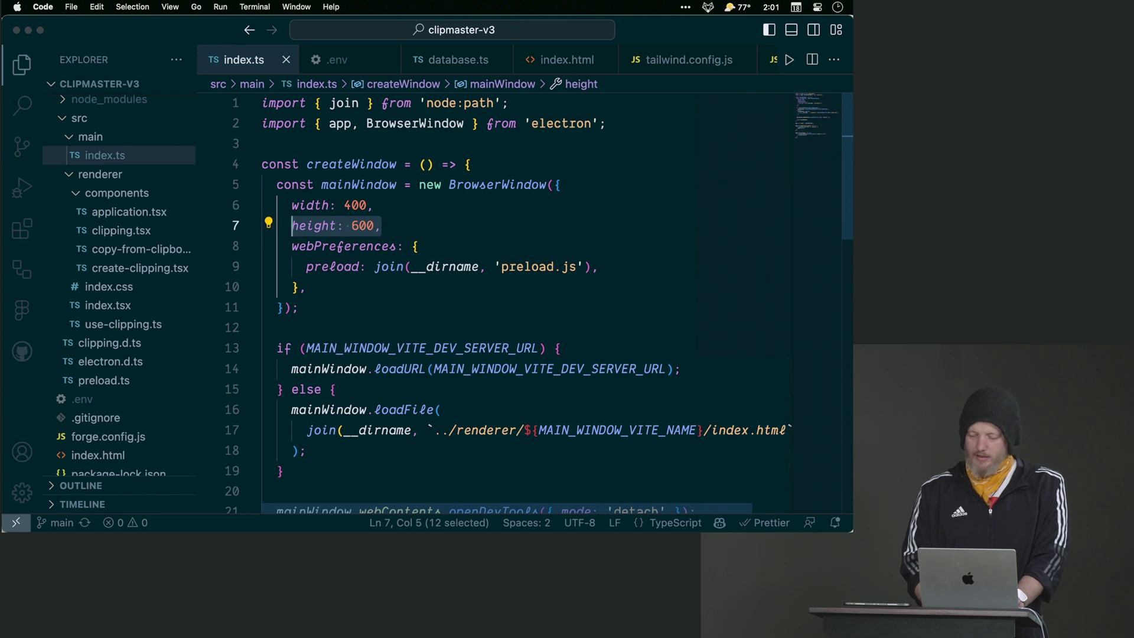
key("End")
key("Return")
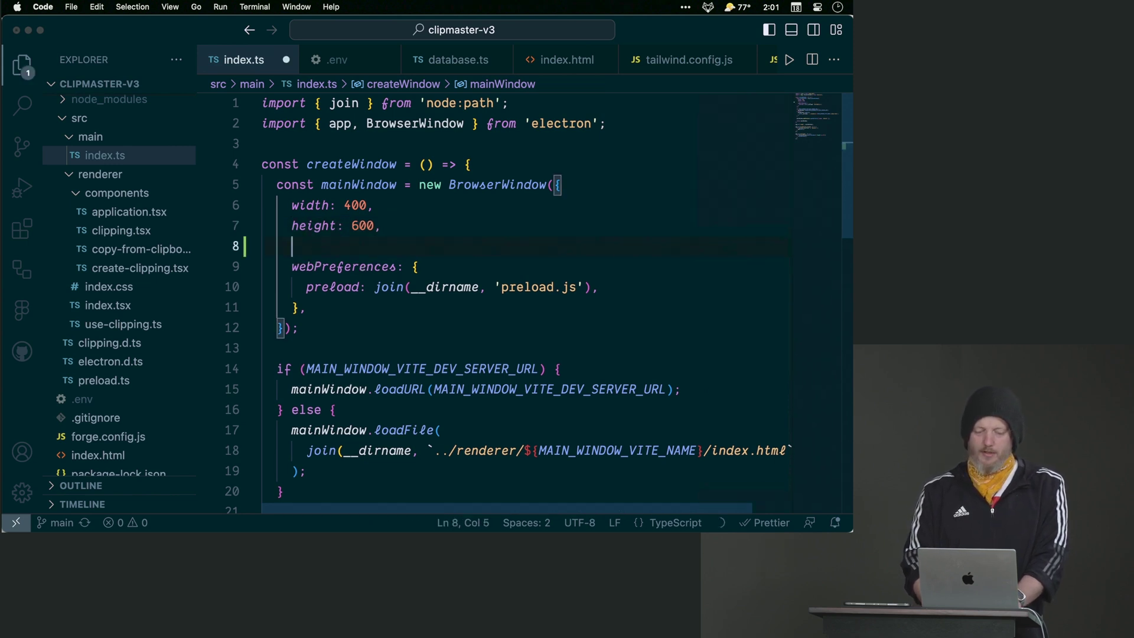
type("min")
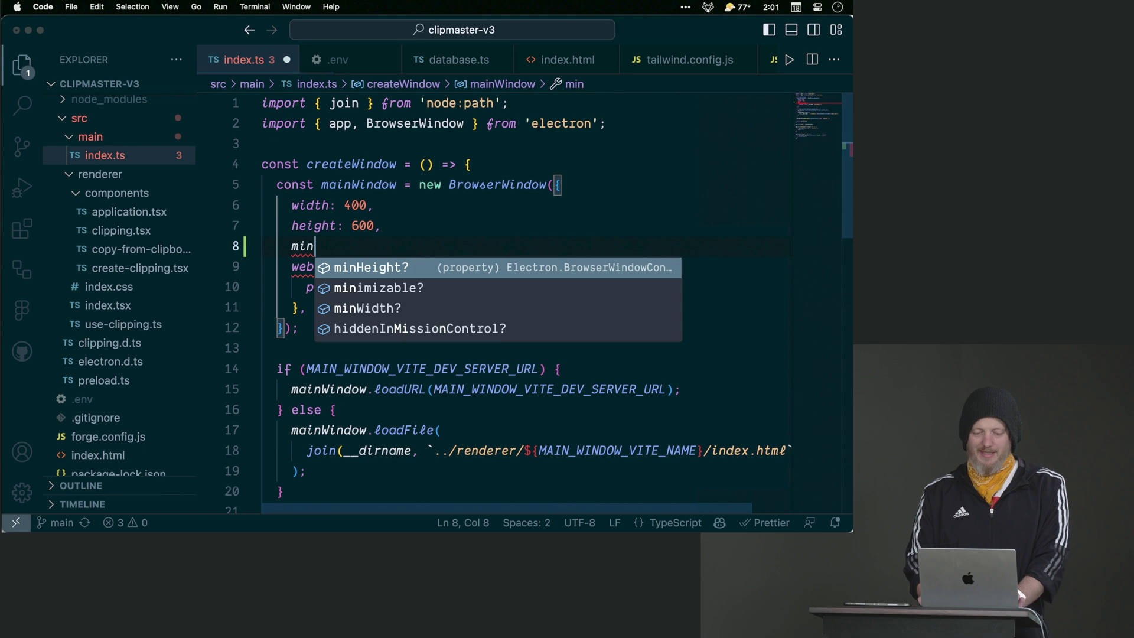
key("Down")
key("Down")
key("Down")
key("Up")
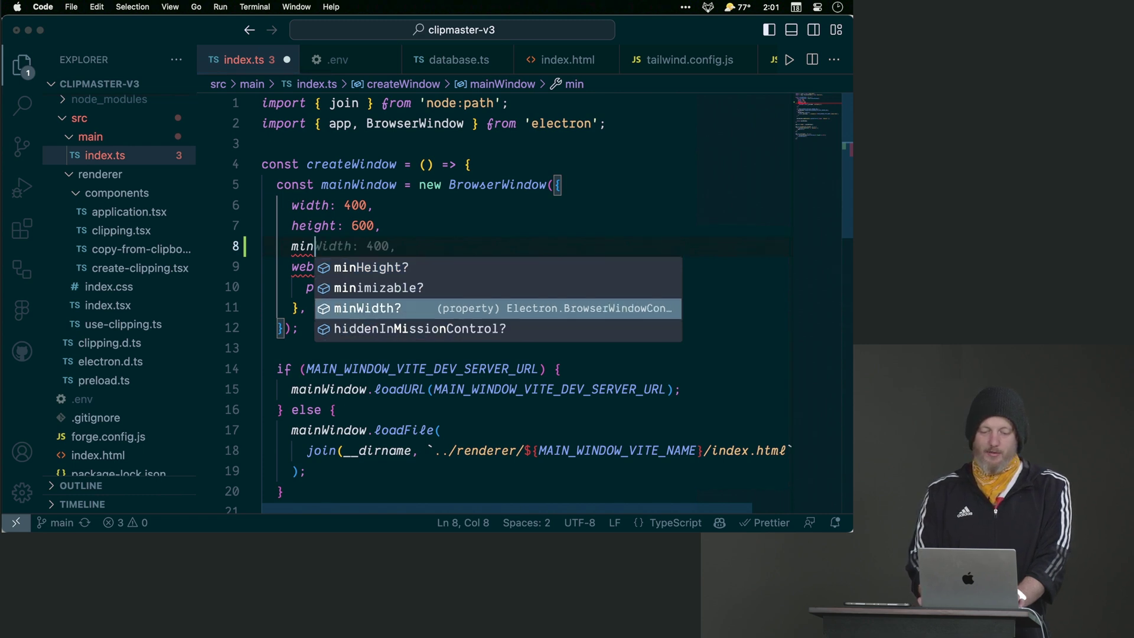
key("Down")
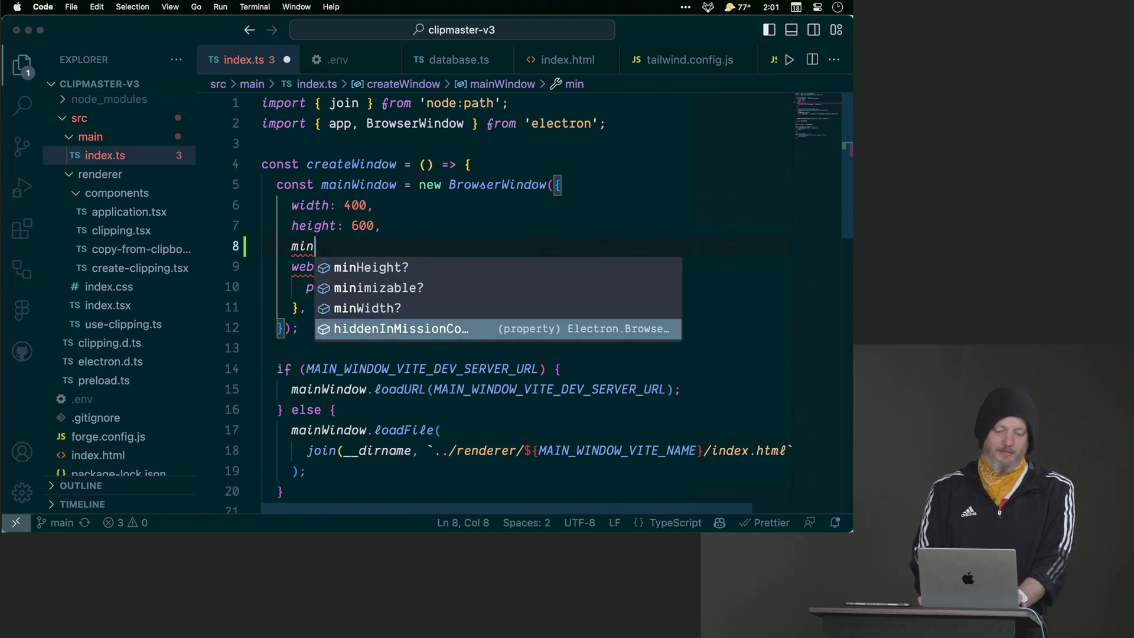
key("Up")
key("Up")
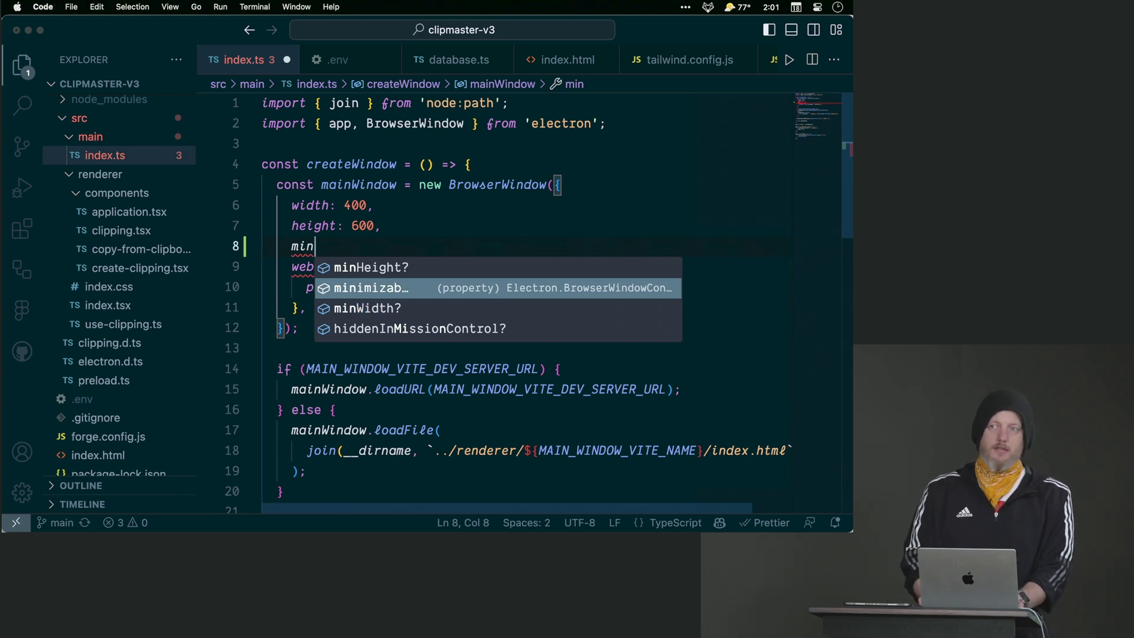
key("Up")
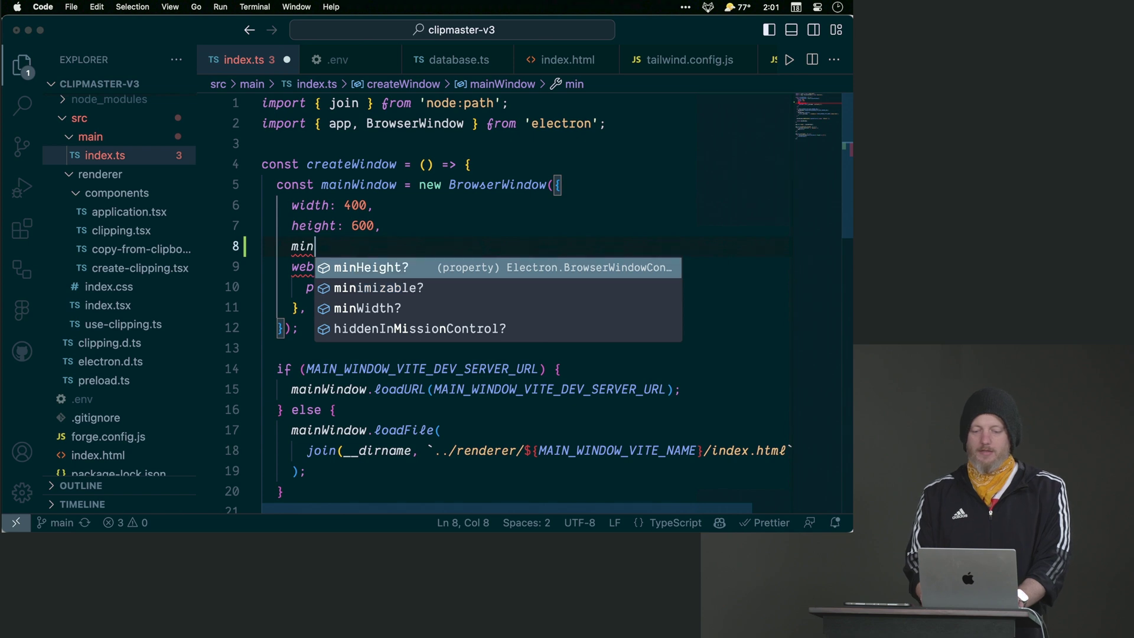
key("Return")
type(": 600,")
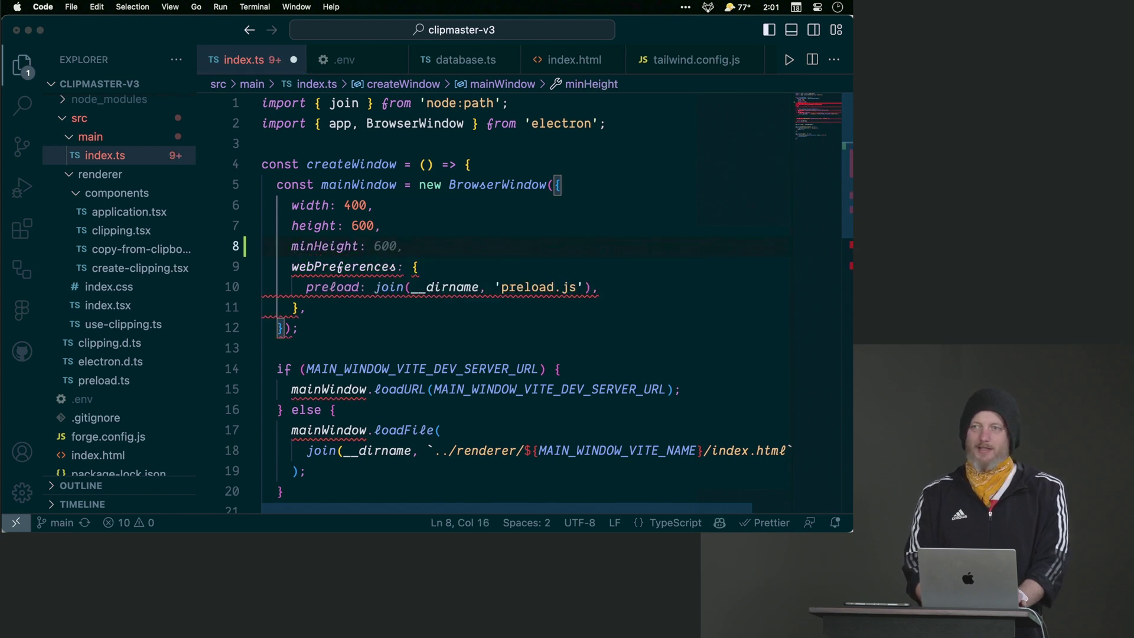
Step: Try shrinking the running Clipmaster window's height to test the change
key("super+Tab")
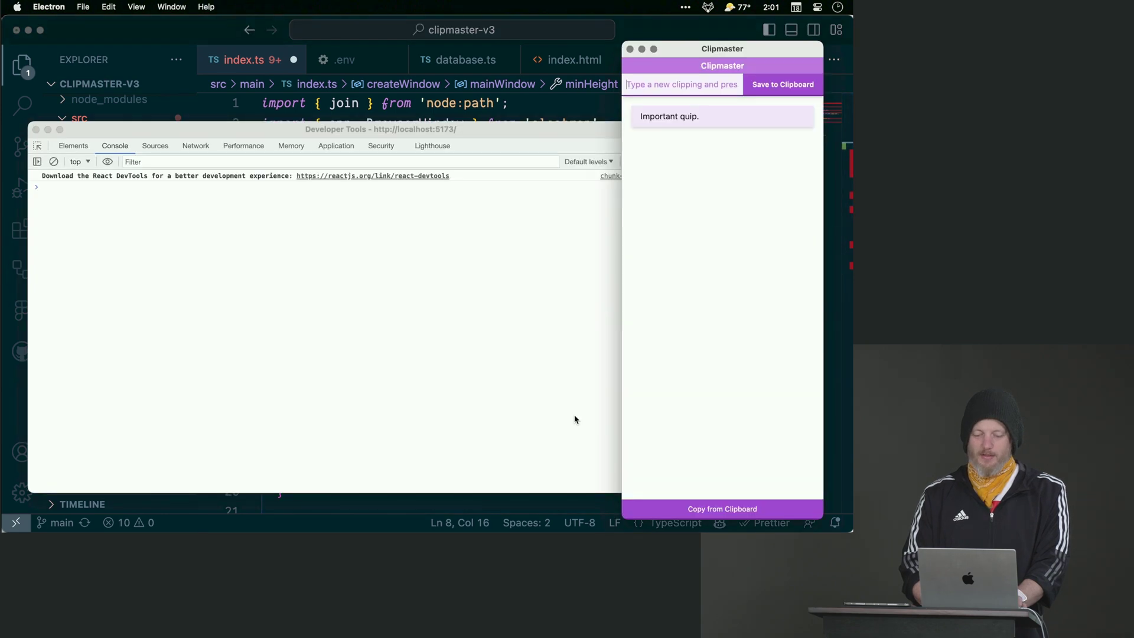
mouse_move(634, 517)
left_mouse_down()
mouse_move(544, 4)
mouse_move(545, 525)
mouse_move(501, 372)
left_mouse_up()
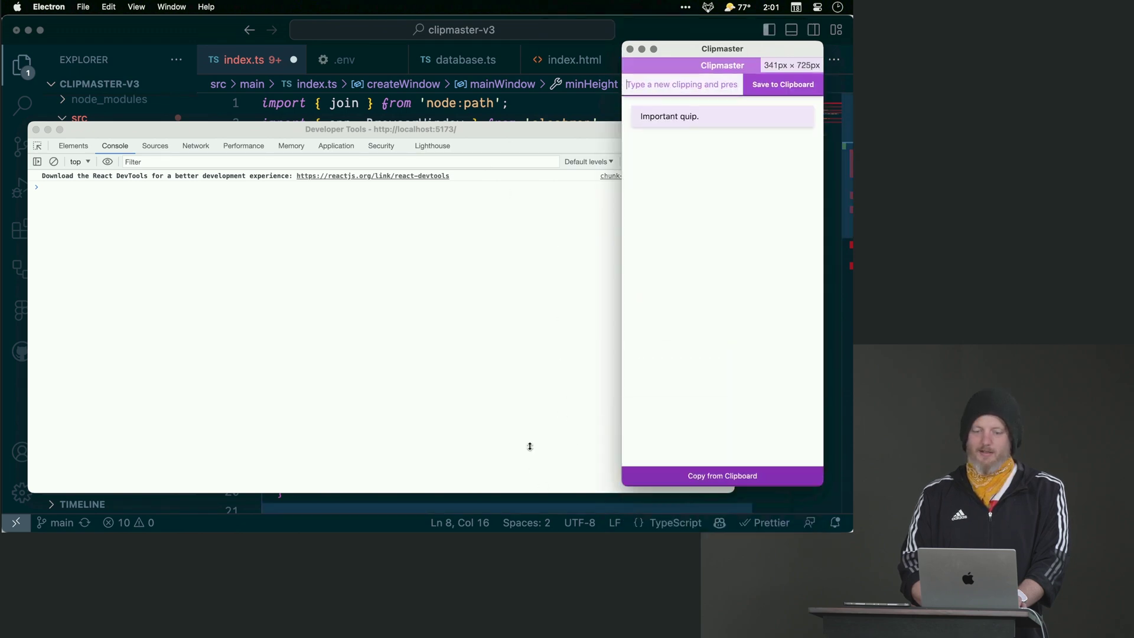
left_click(452, 103)
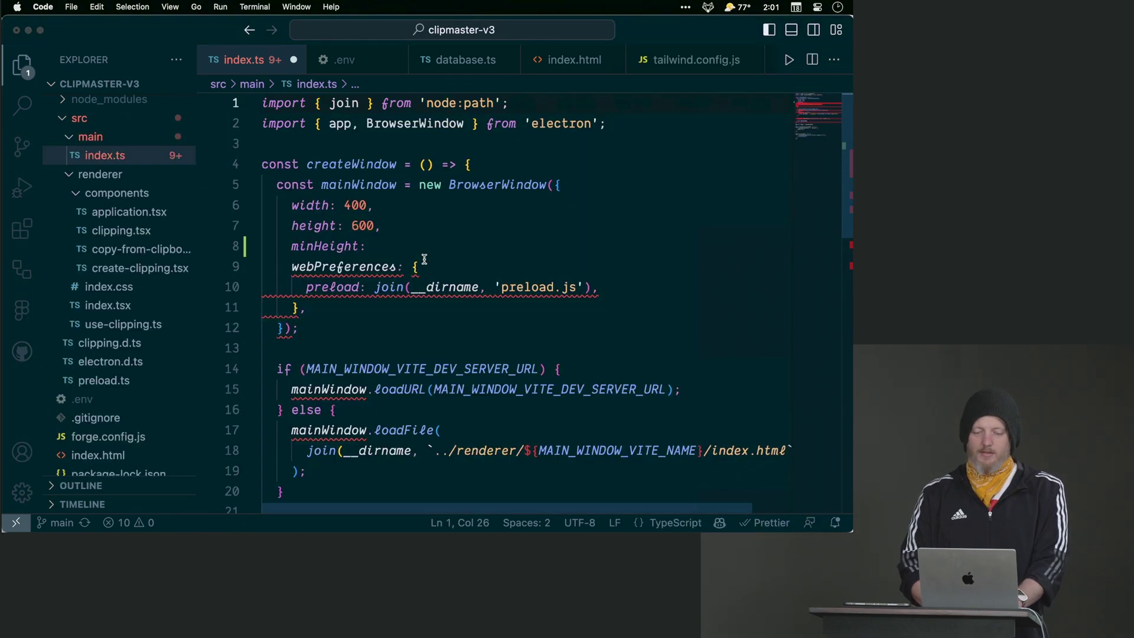
Step: Save minHeight, then add minWidth: 300 and a maxHeight option below it
left_click(368, 246)
mouse_move(444, 287)
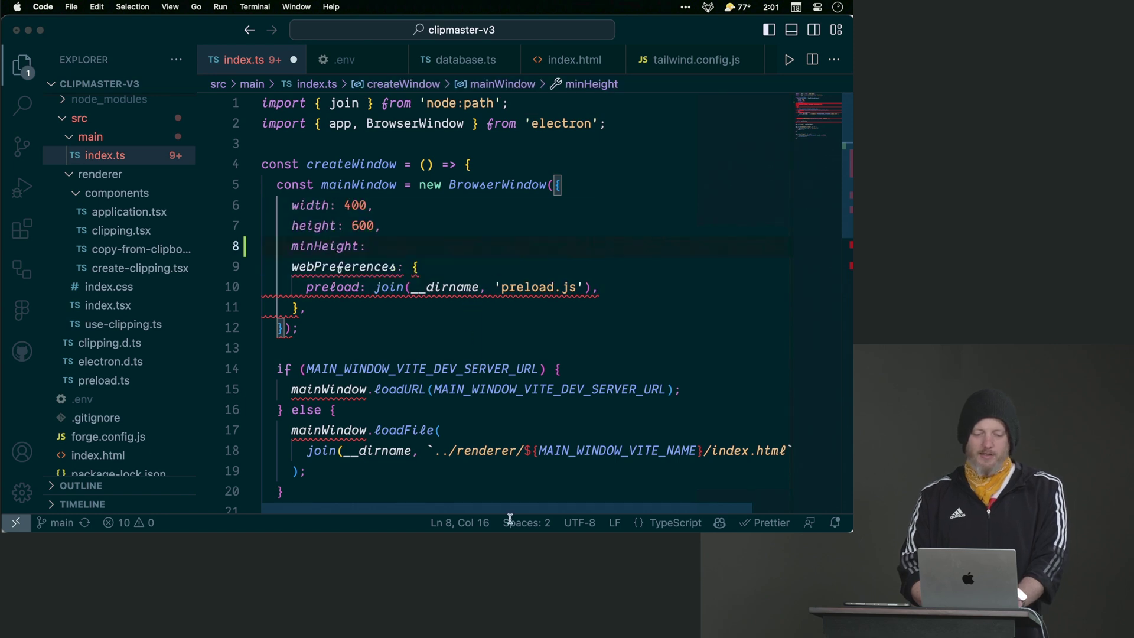
type("400,")
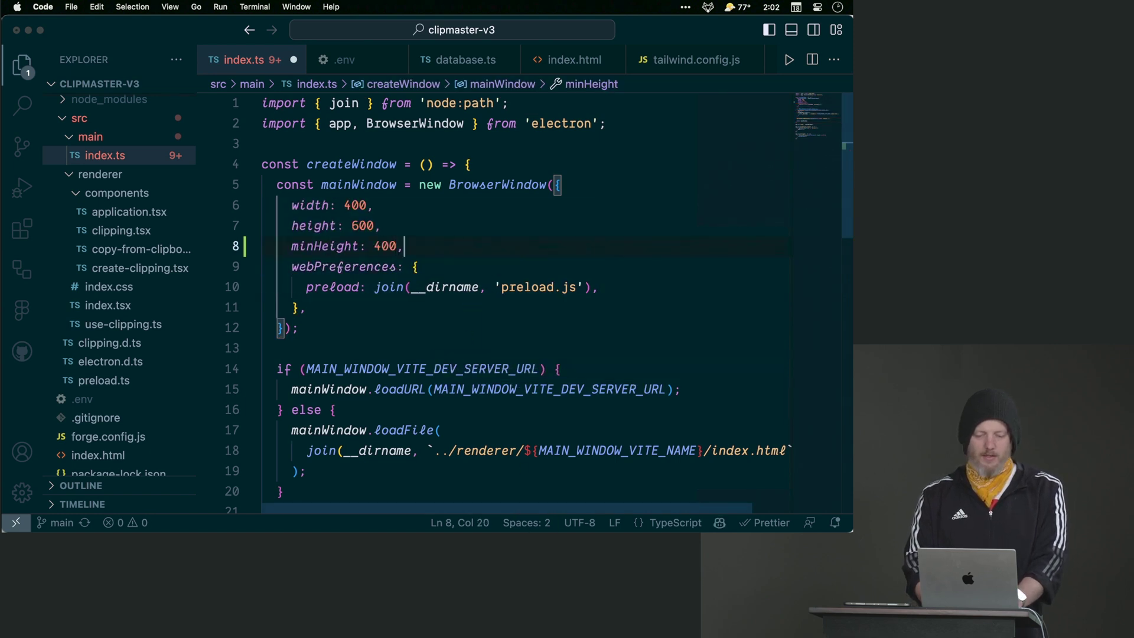
key("super+s")
key("Return")
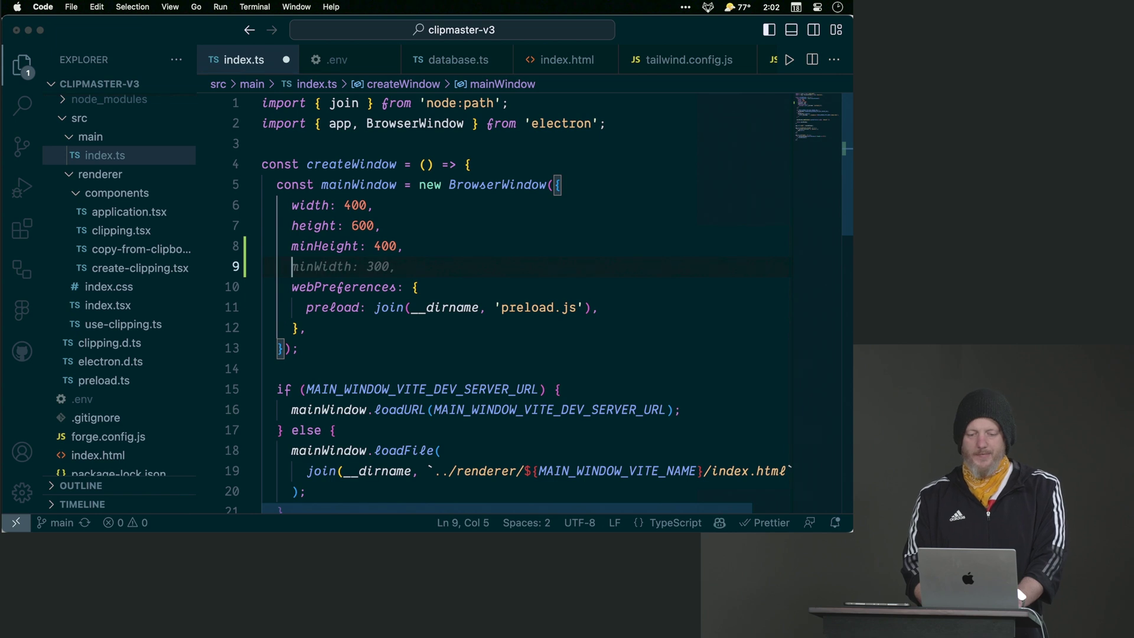
key("Tab")
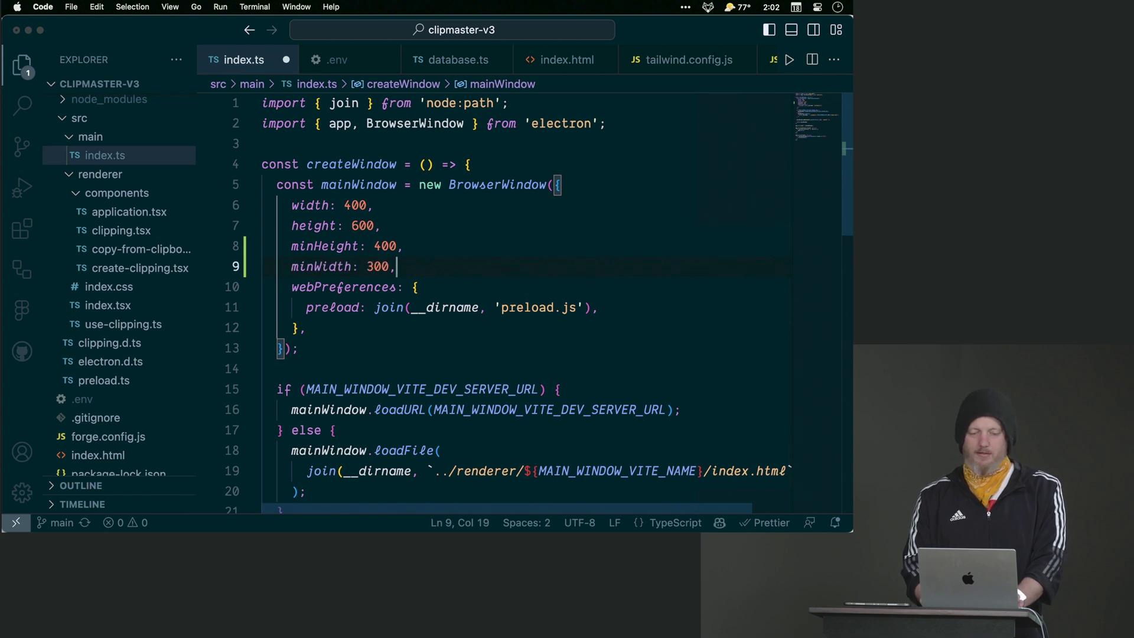
key("Return")
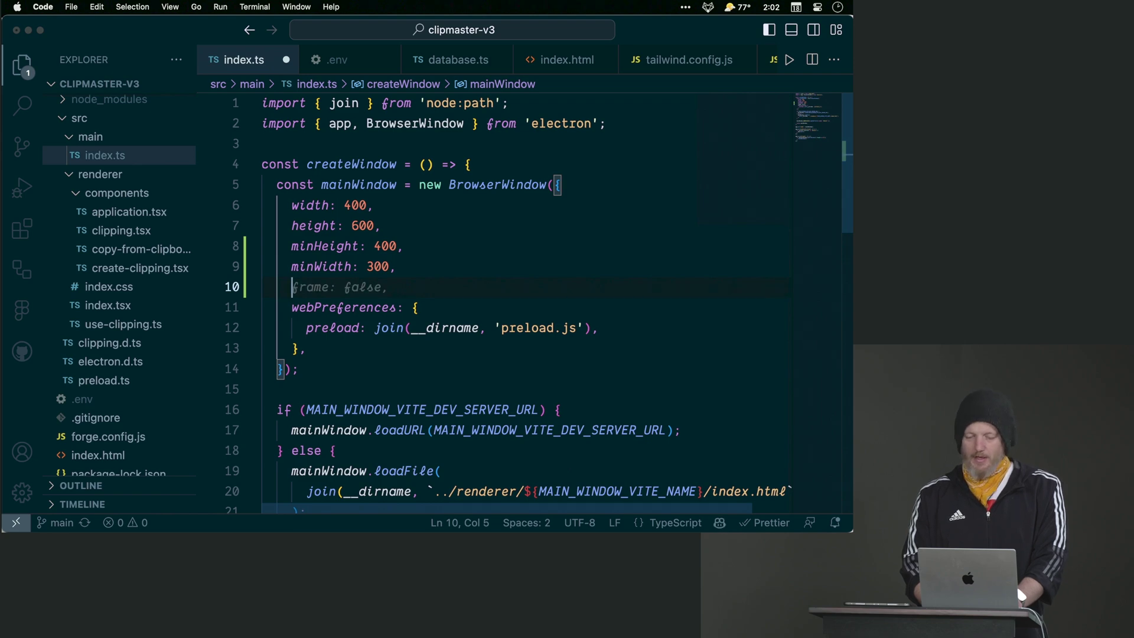
type("max")
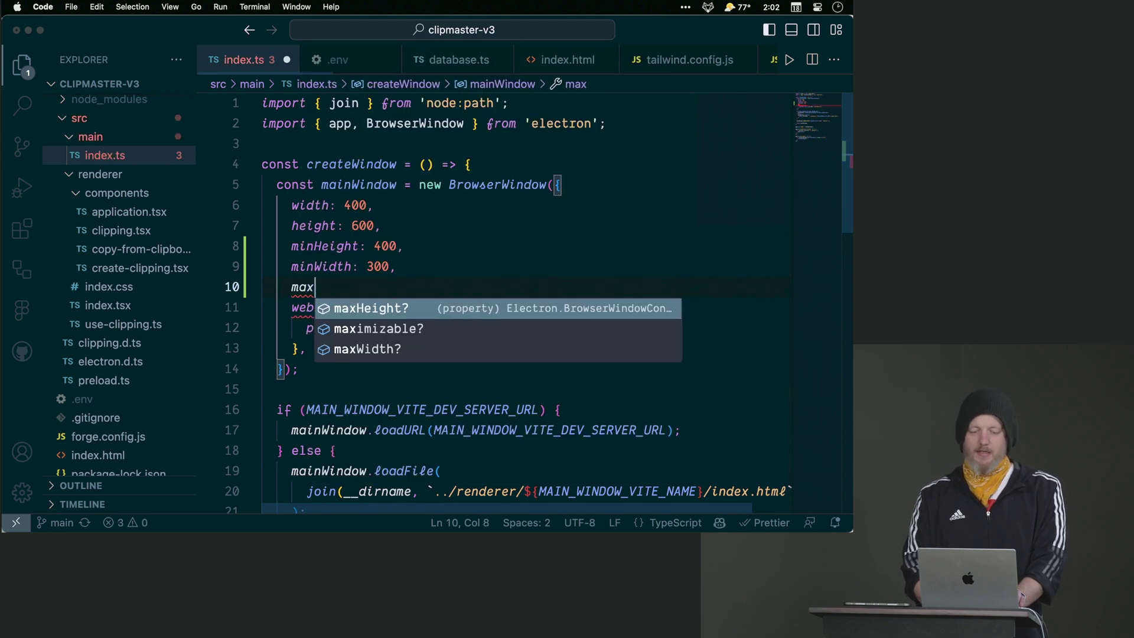
key("Tab")
type("Height: 600,")
key("super+s")
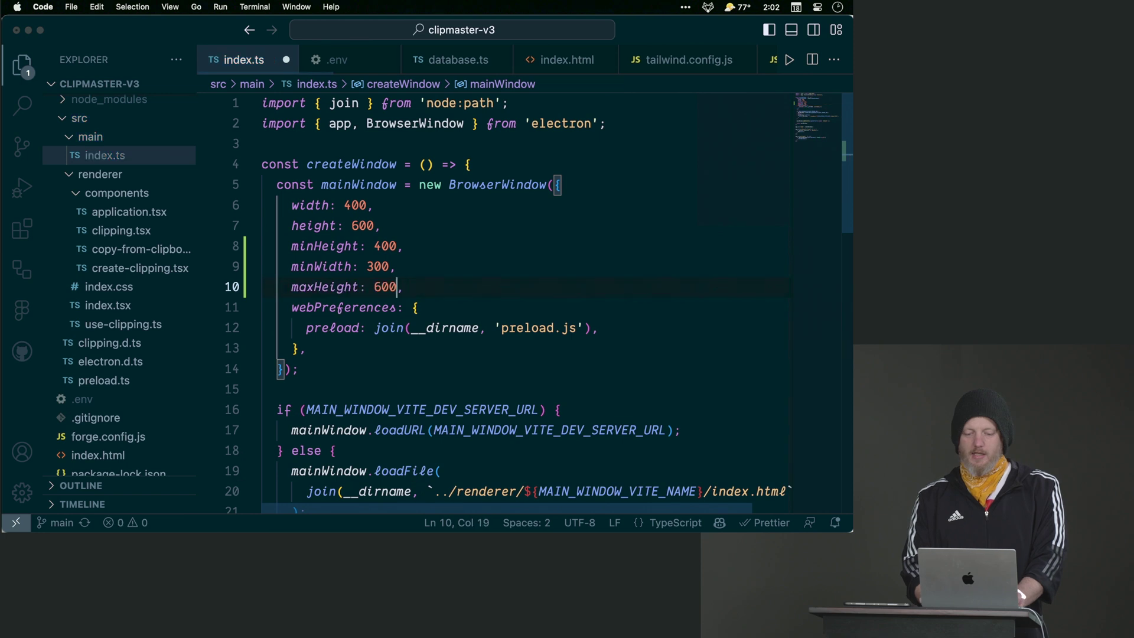
Step: Set maxHeight to 800 and add maxWidth: 450 on the next line
key("BackSpace")
type("8")
key("End")
key("Return")
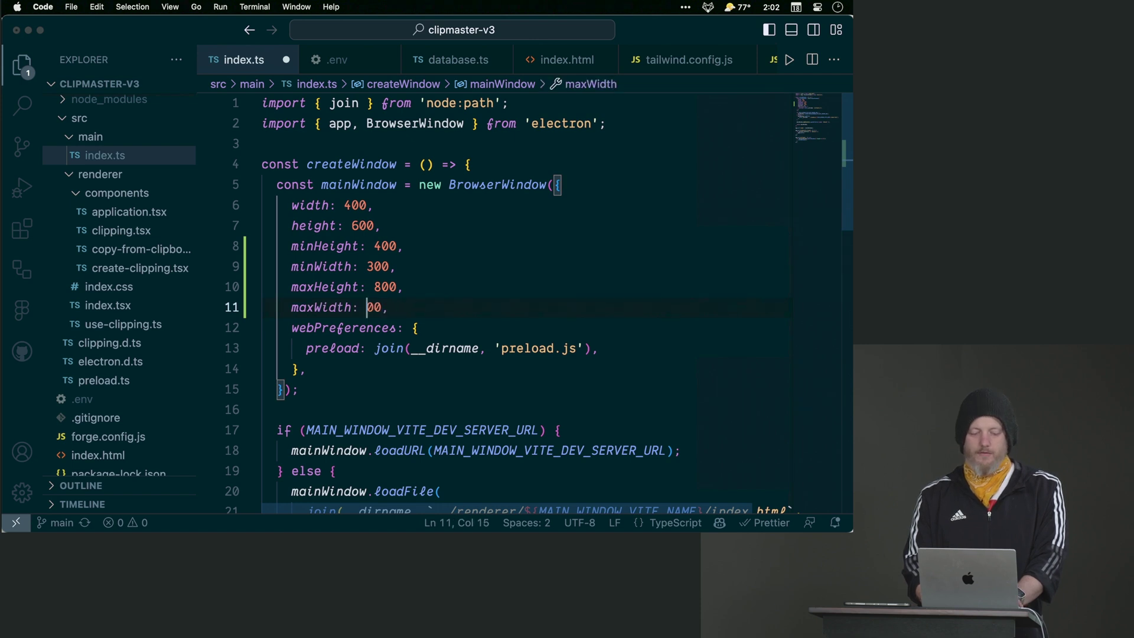
key("BackSpace")
key("BackSpace")
type("4")
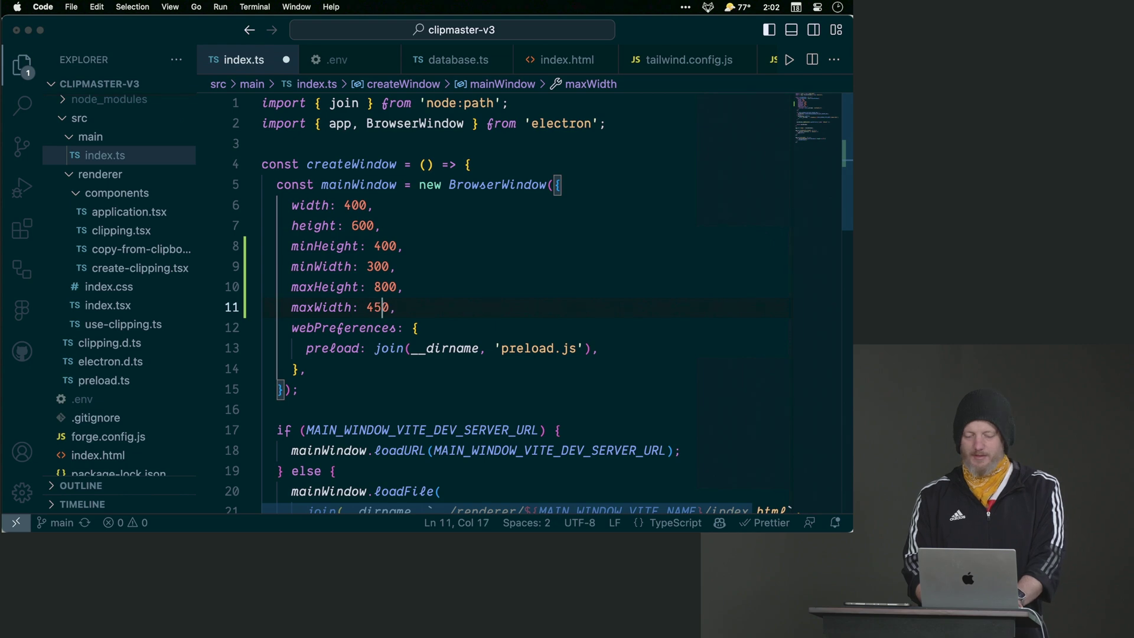
type("50")
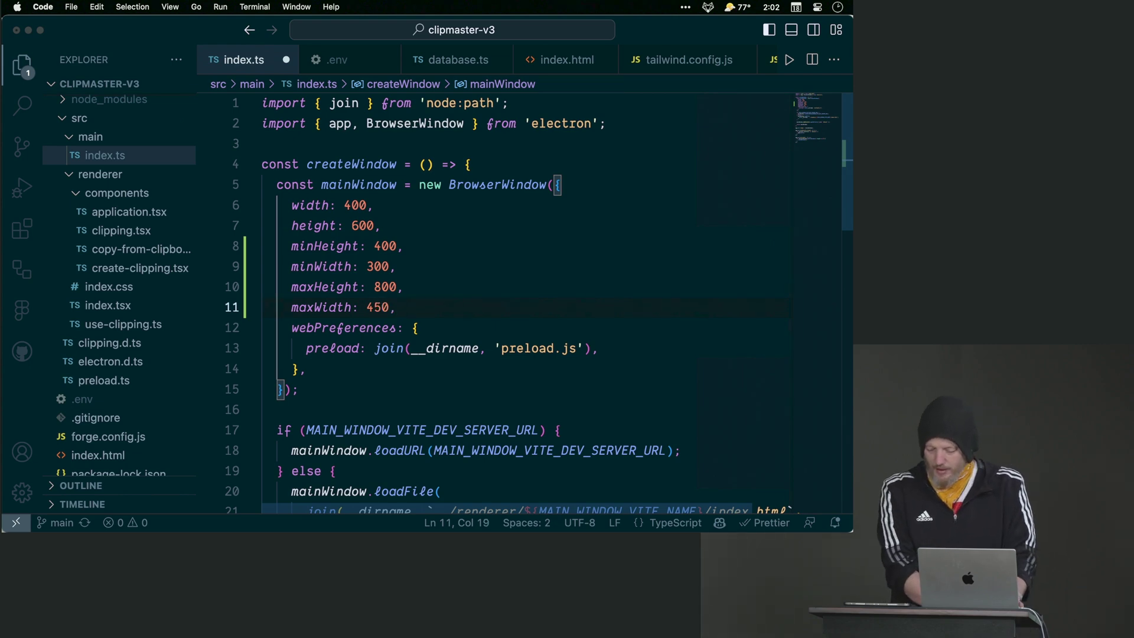
key("Return")
type("man")
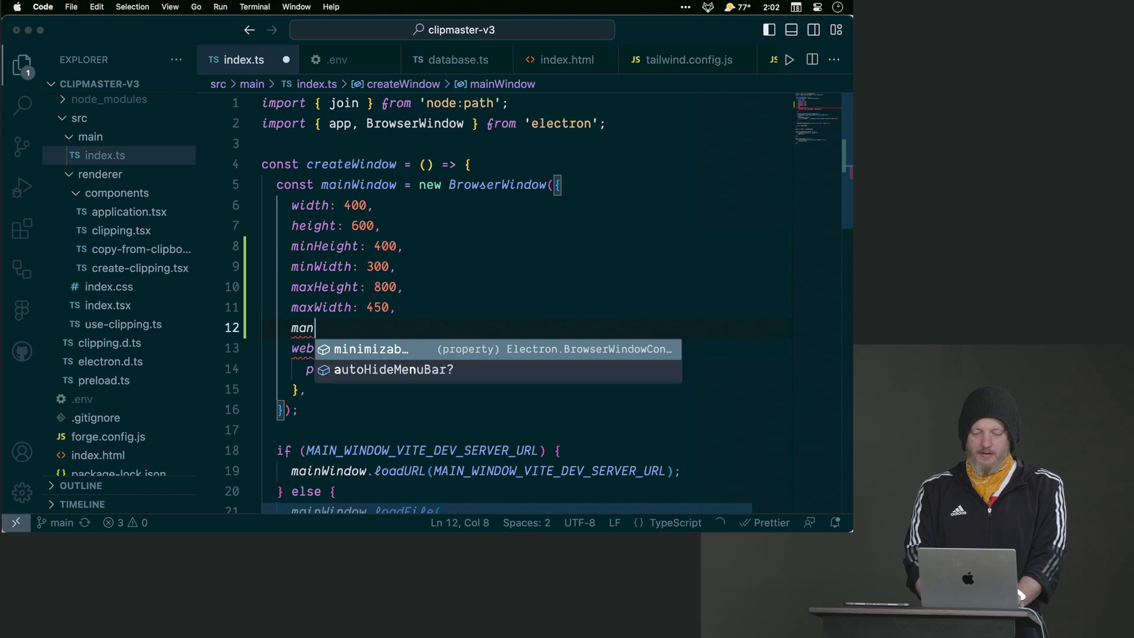
Step: Add maximizable: false as the last window option and save index.ts
key("BackSpace")
type("z")
key("BackSpace")
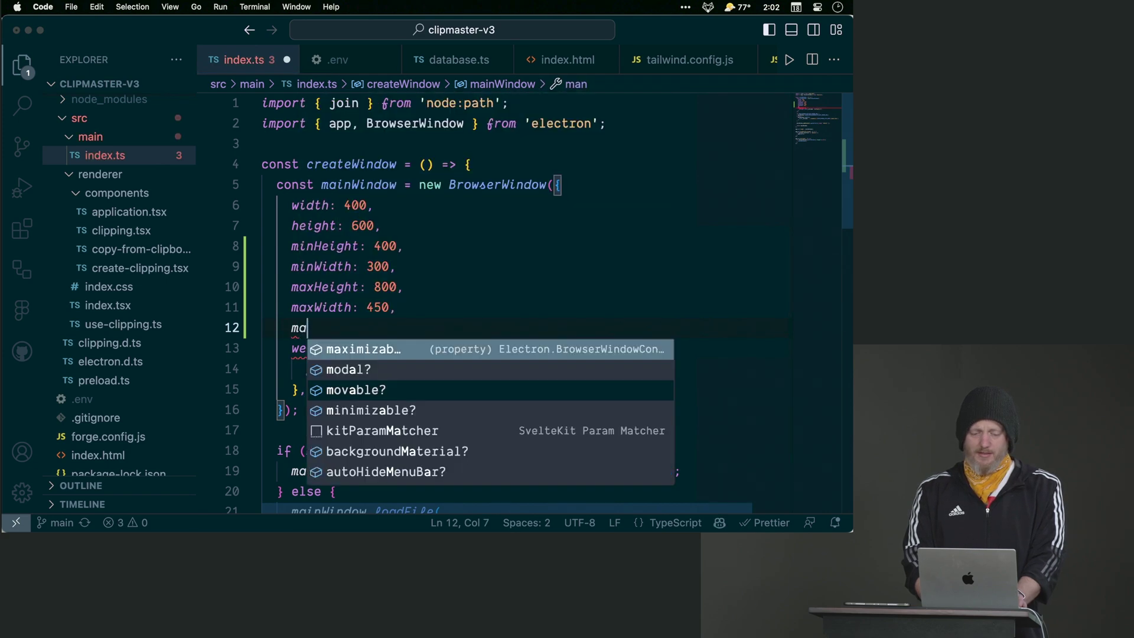
key("Tab")
key("Tab")
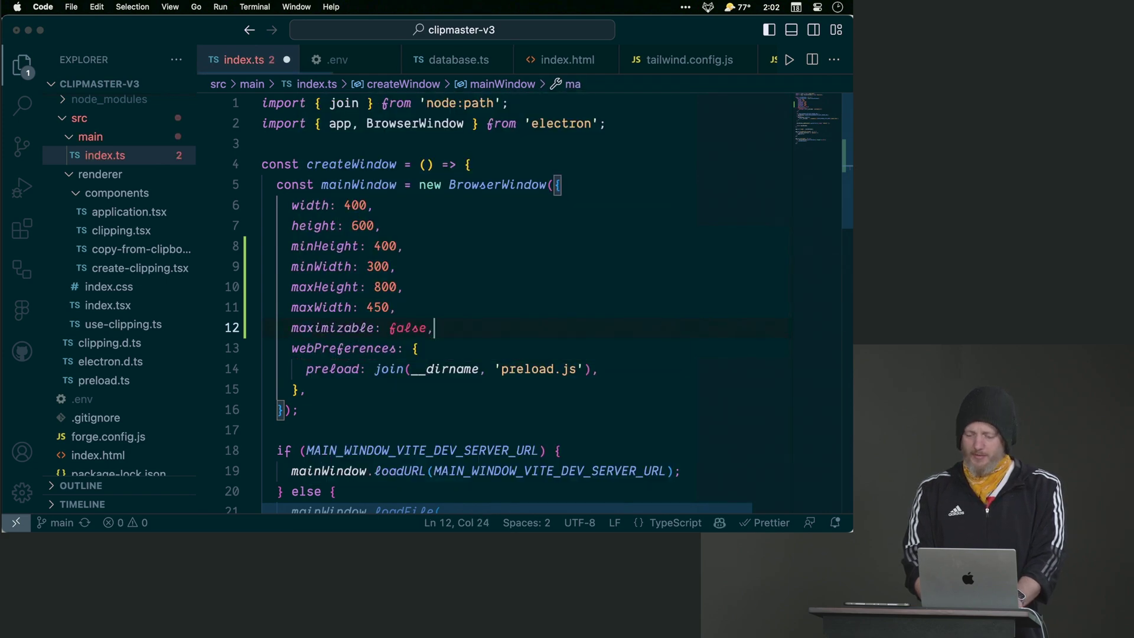
key("super+s")
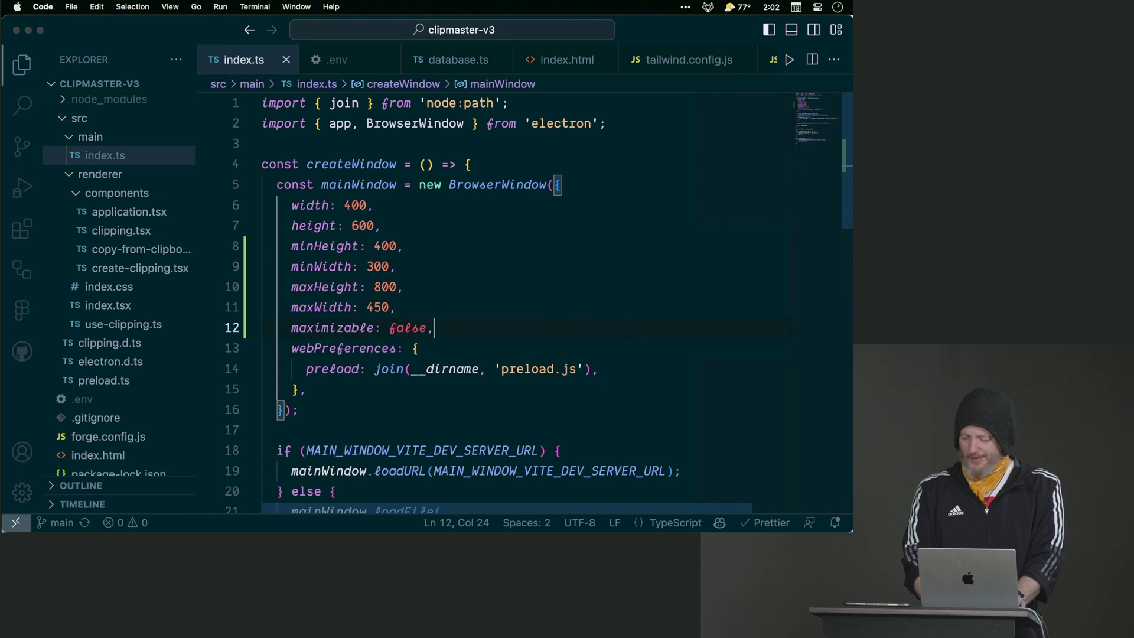
key("super+Tab")
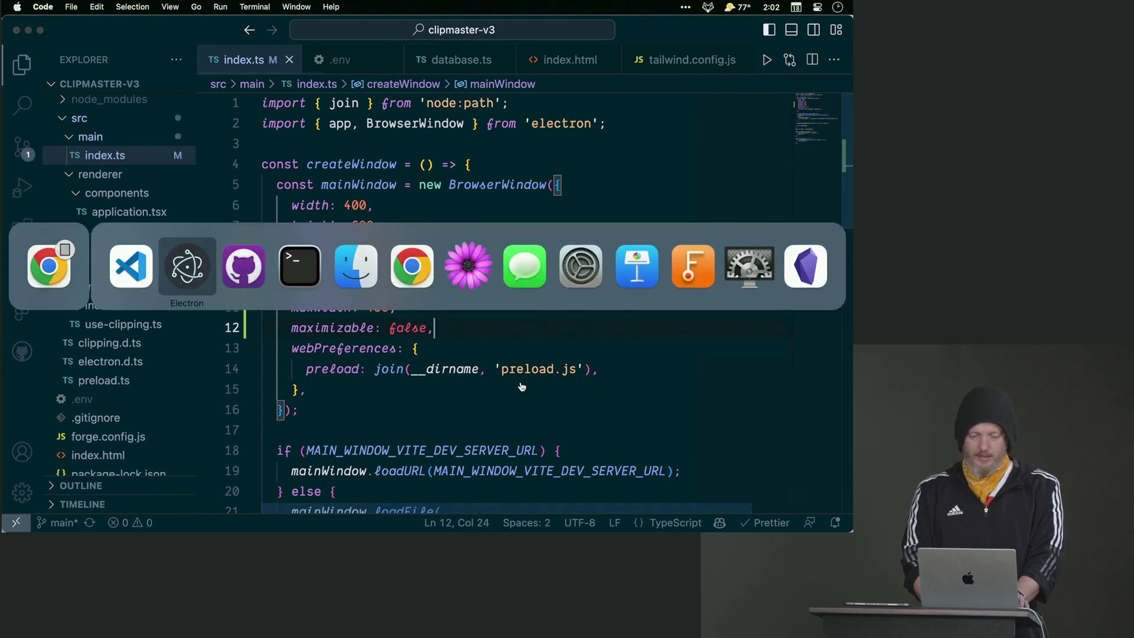
key("Tab")
type("npm start")
Step: Launch the app with npm start and bring the Clipmaster window forward
key("Return")
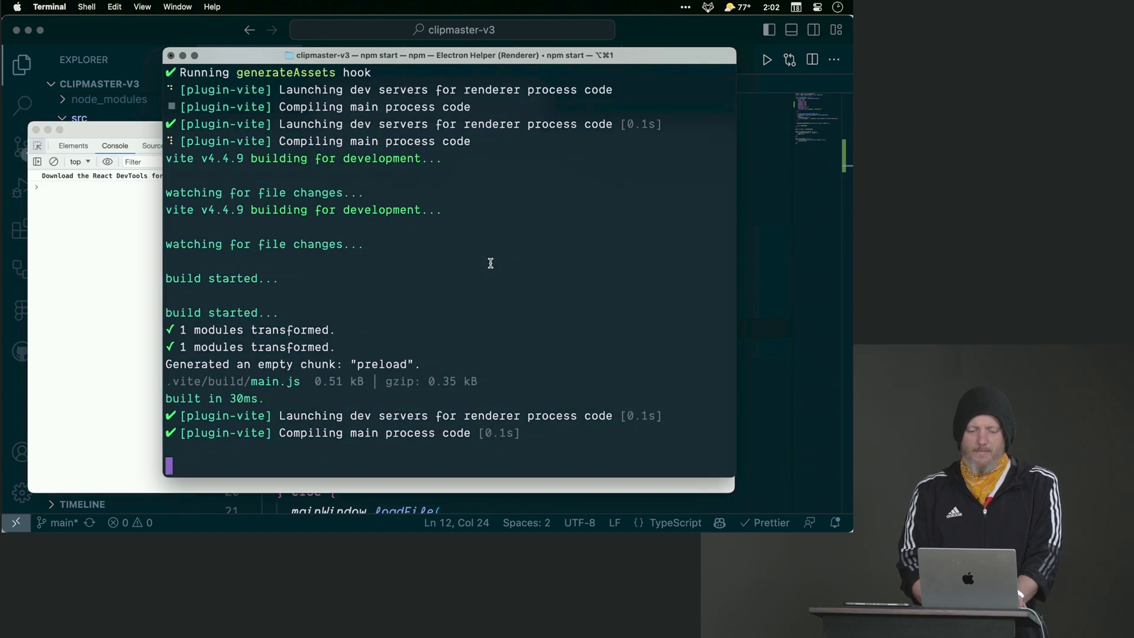
key("super+Tab")
key("Tab")
key("Tab")
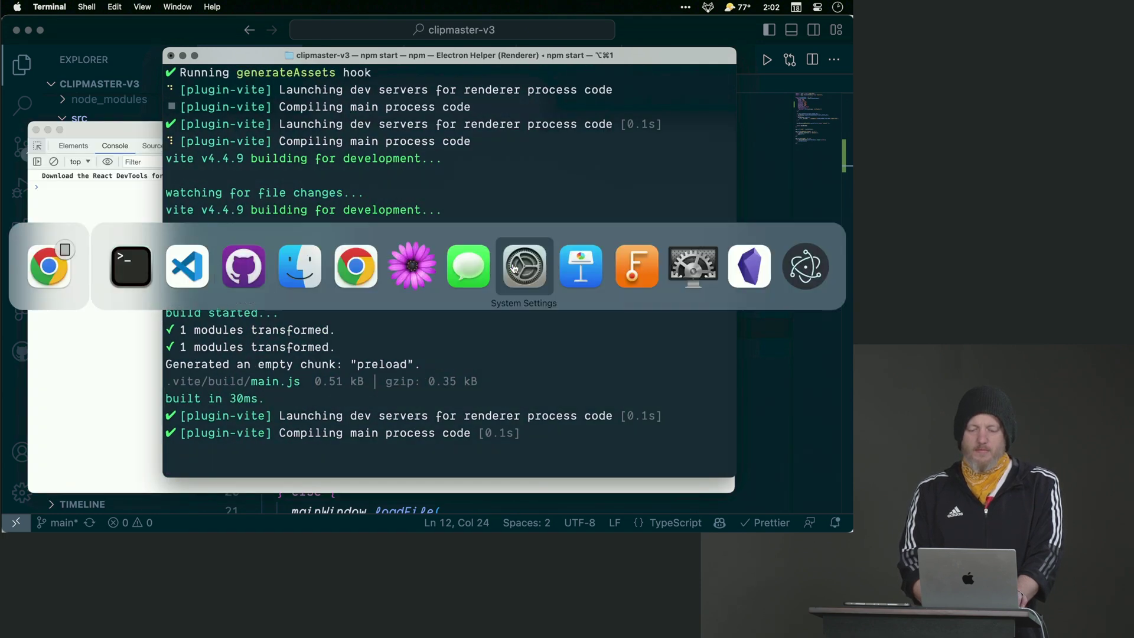
key("Tab")
key("Tab")
key("super")
key("super+Tab")
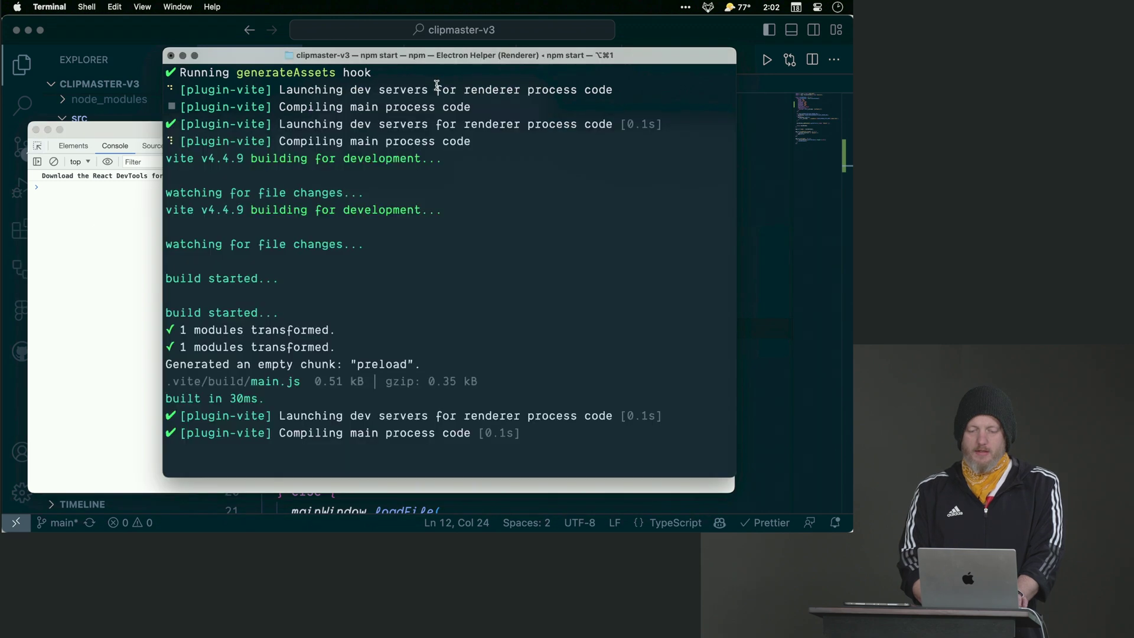
key("super+Tab")
key("Tab")
key("shift+Tab")
key("shift+Tab")
key("Tab")
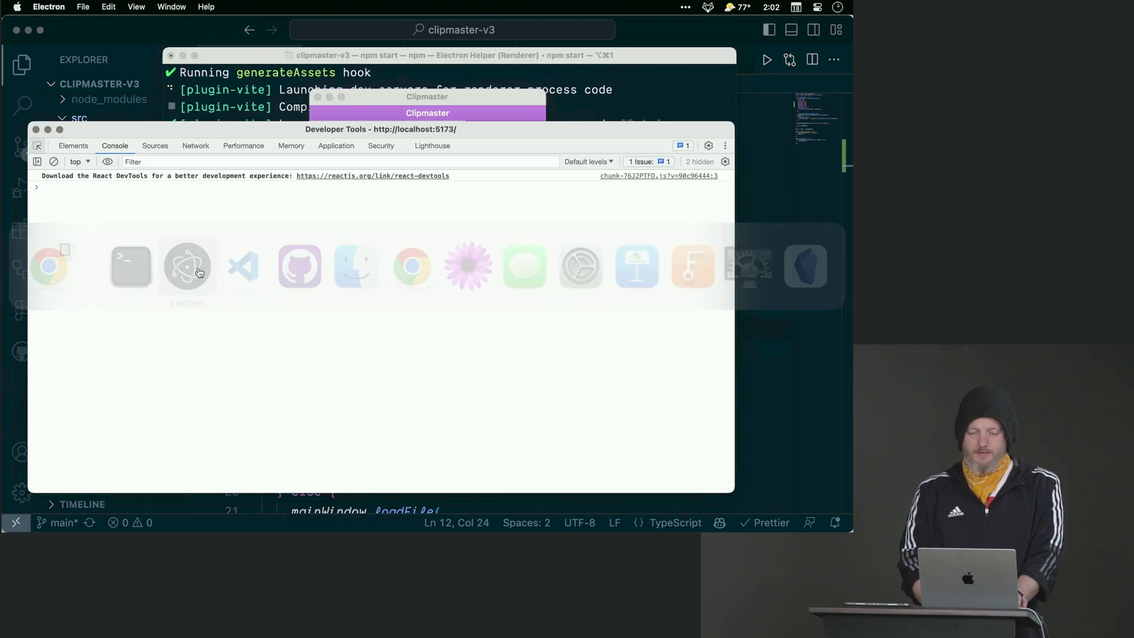
left_click(396, 112)
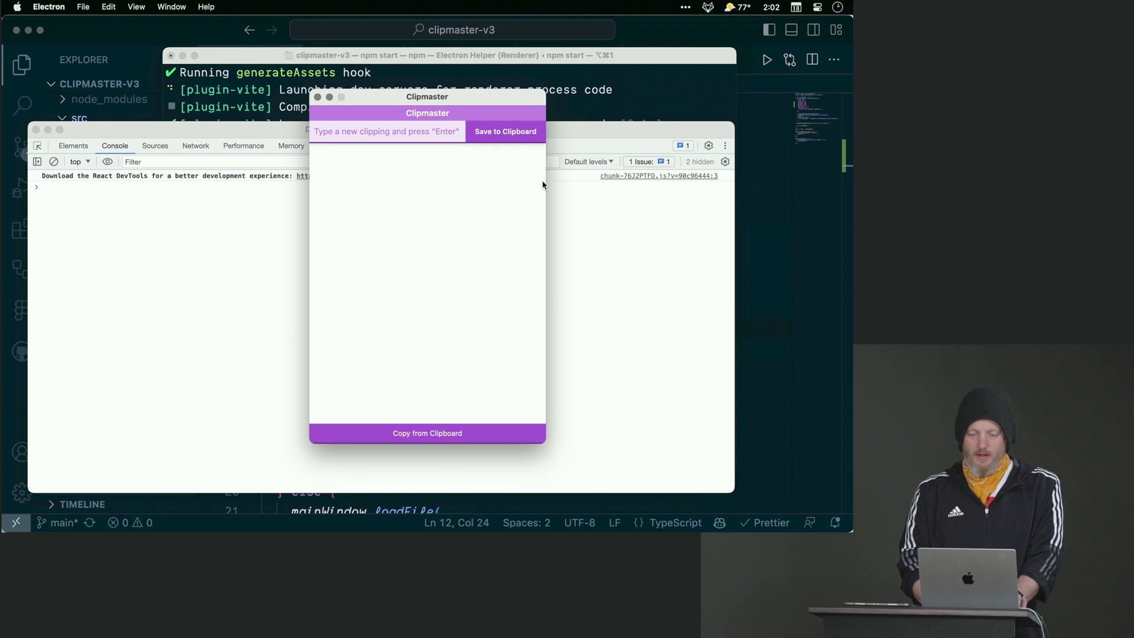
Step: Stretch Clipmaster's edges to confirm its width stops at 450 pixels, then reposition it
mouse_move(545, 183)
left_mouse_down()
mouse_move(768, 212)
mouse_move(303, 316)
left_mouse_up()
left_click_drag(183, 272, 654, 297)
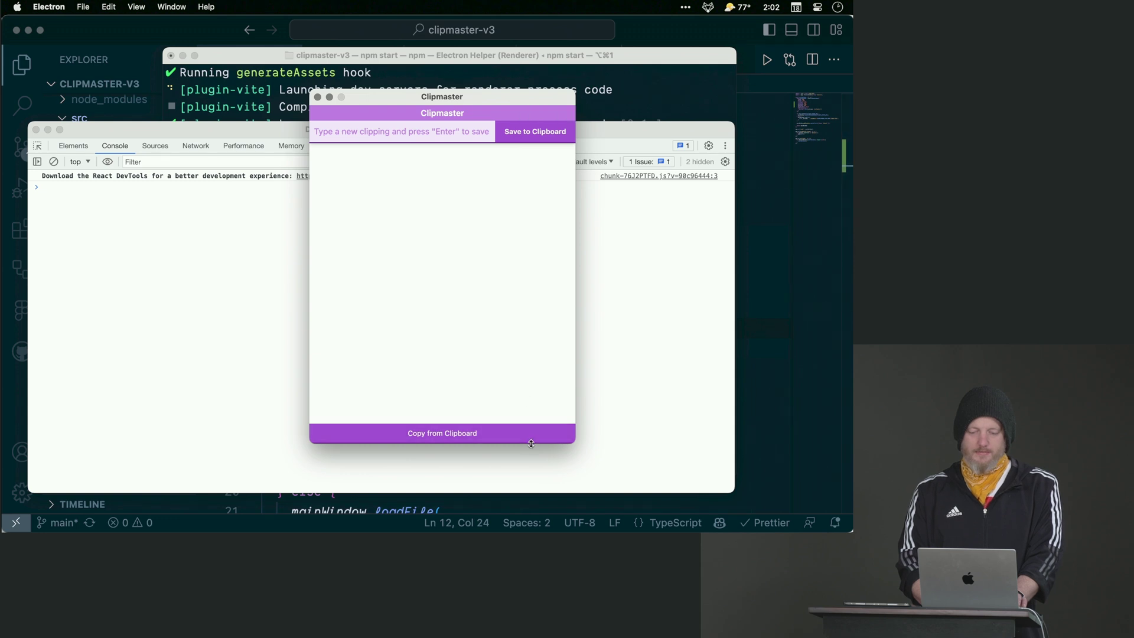
mouse_move(532, 443)
left_mouse_down()
mouse_move(530, 324)
mouse_move(573, 529)
left_mouse_up()
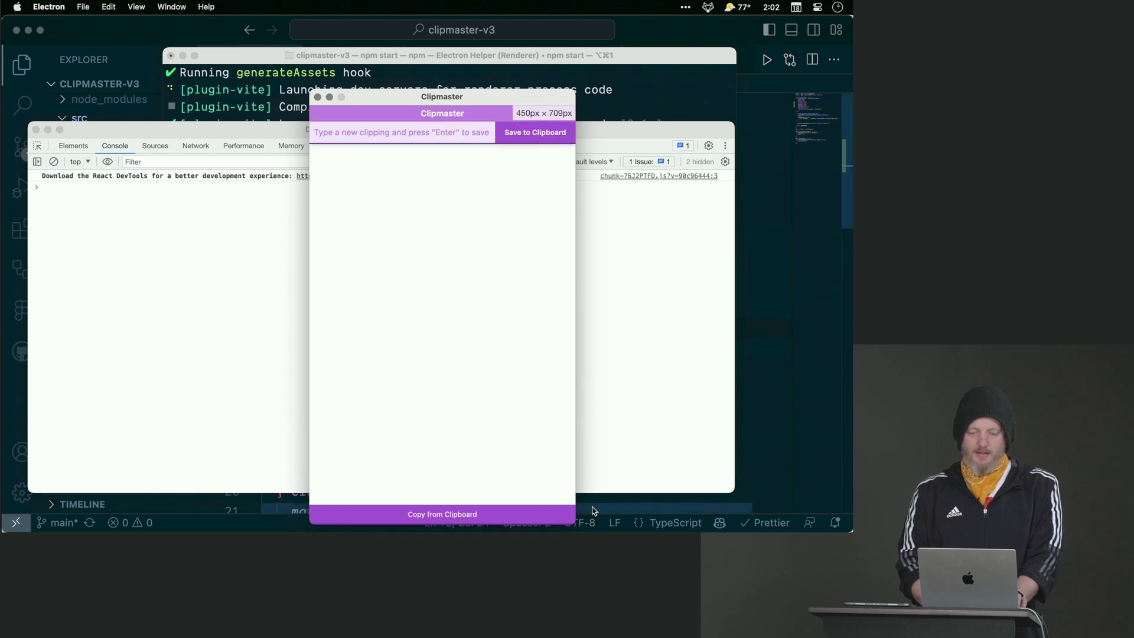
left_click_drag(506, 94, 488, 57)
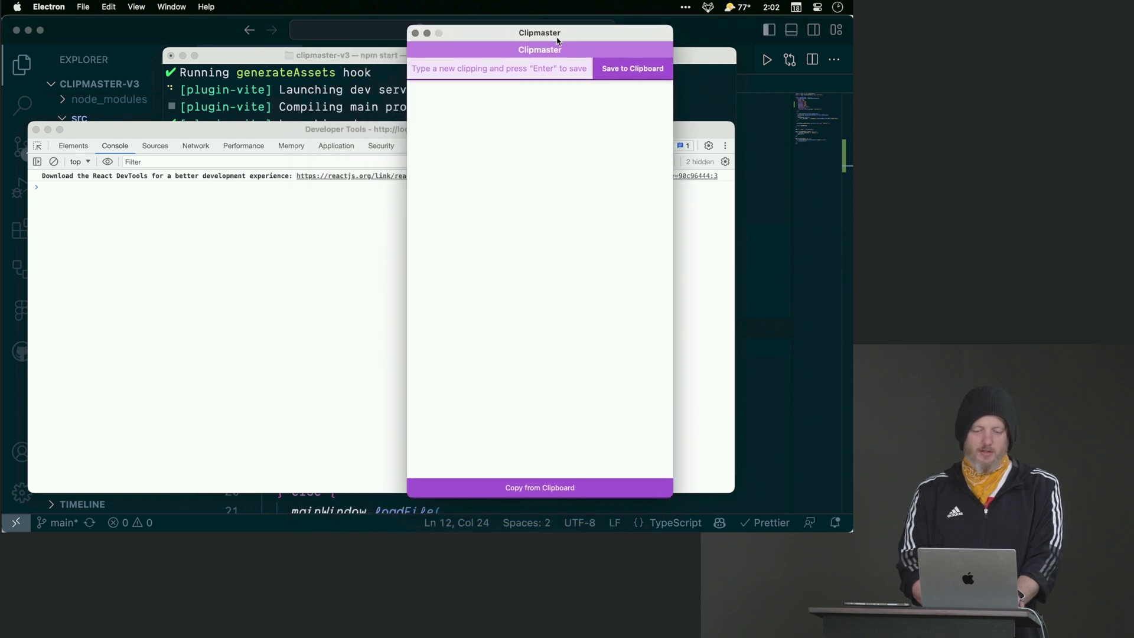
left_click_drag(557, 39, 560, 46)
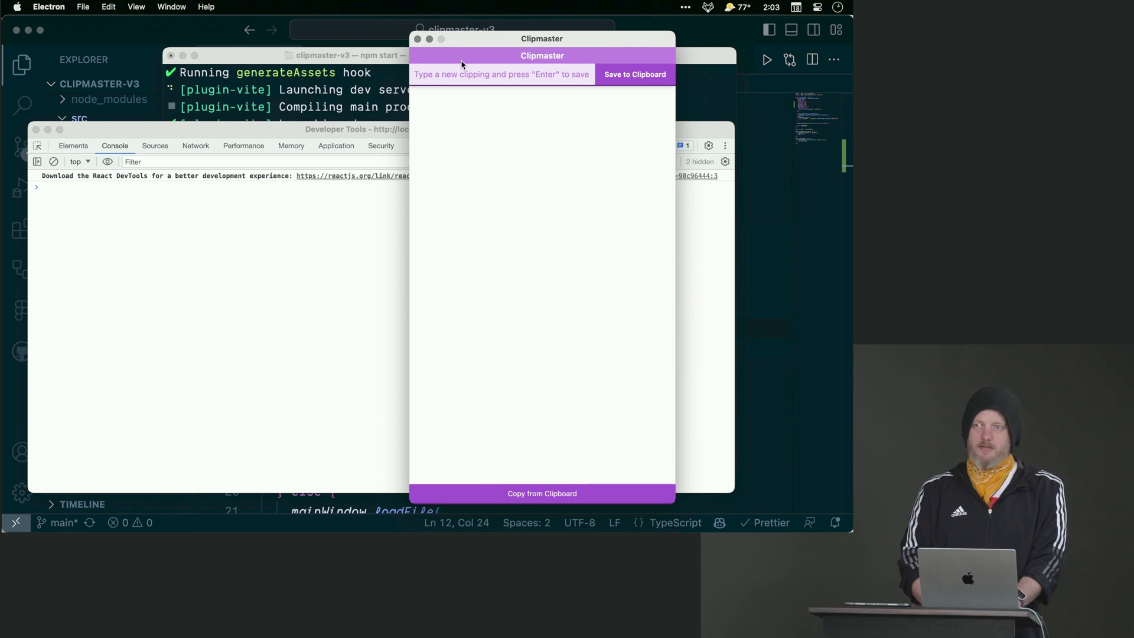
key("super+Tab")
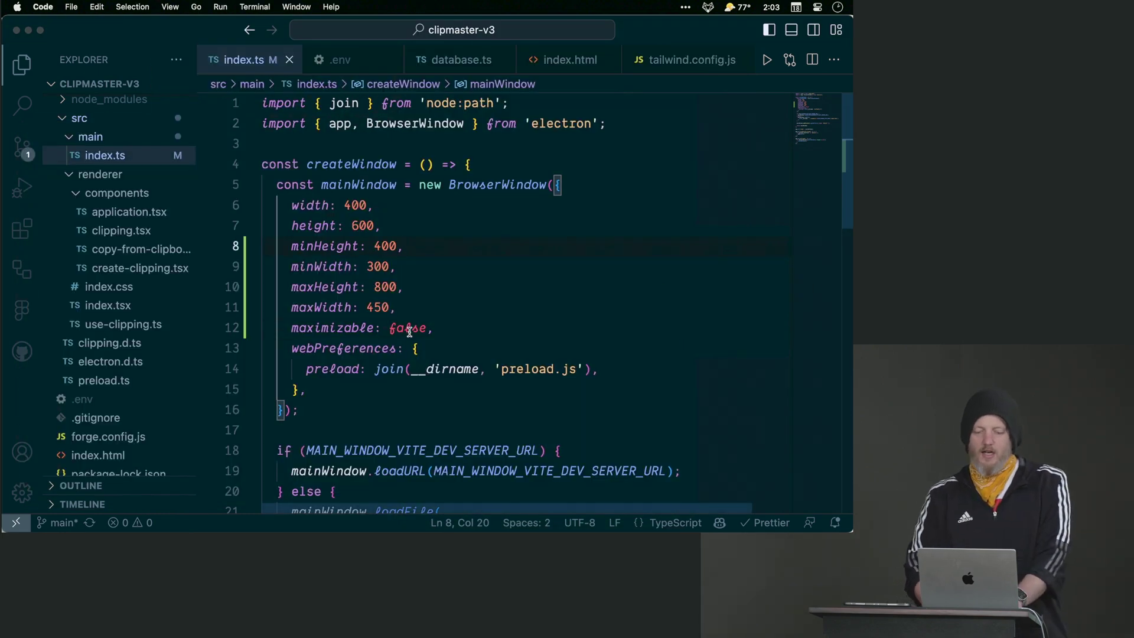
Step: Add titleBarStyle: 'hidden' below maximizable, save, and rerun npm start
left_click(443, 328)
key("Return")
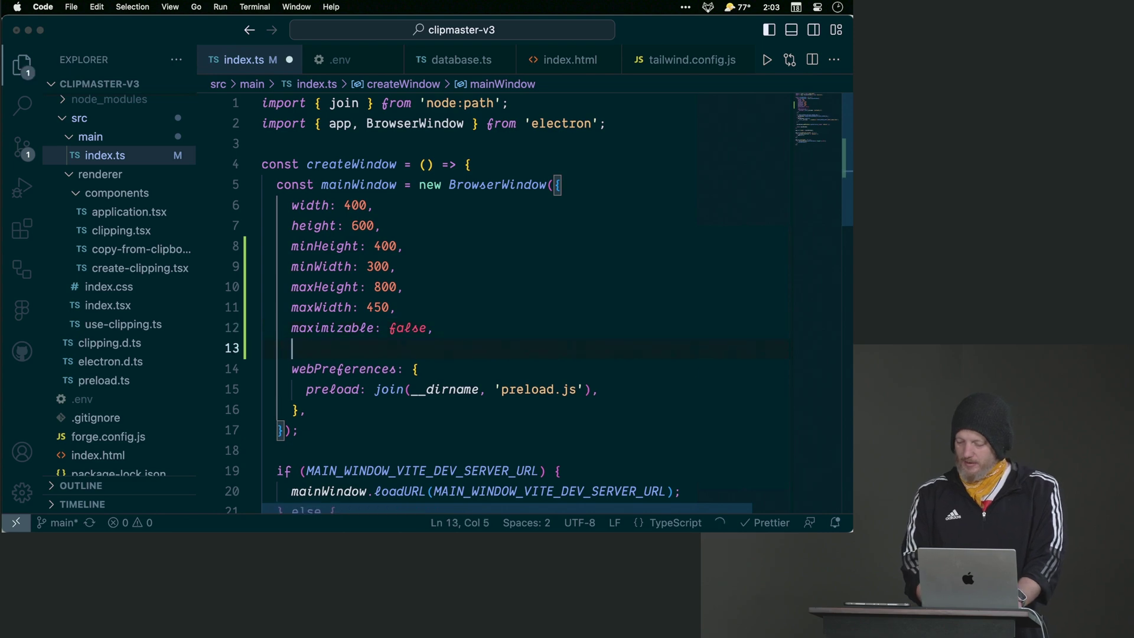
type("title")
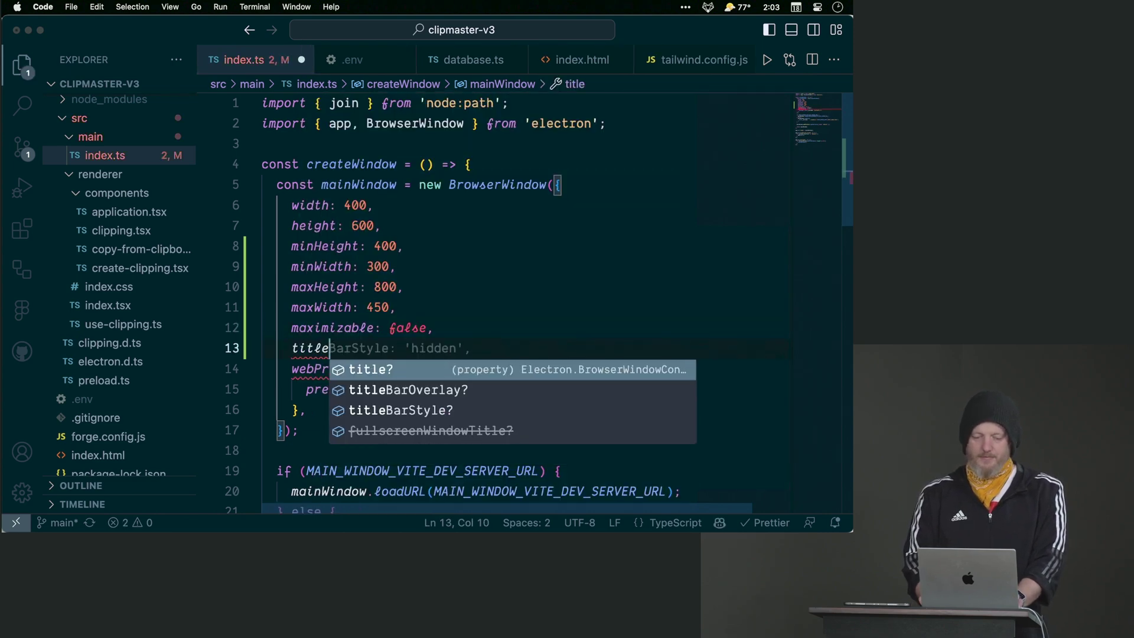
key("Down")
key("Tab")
key("Tab")
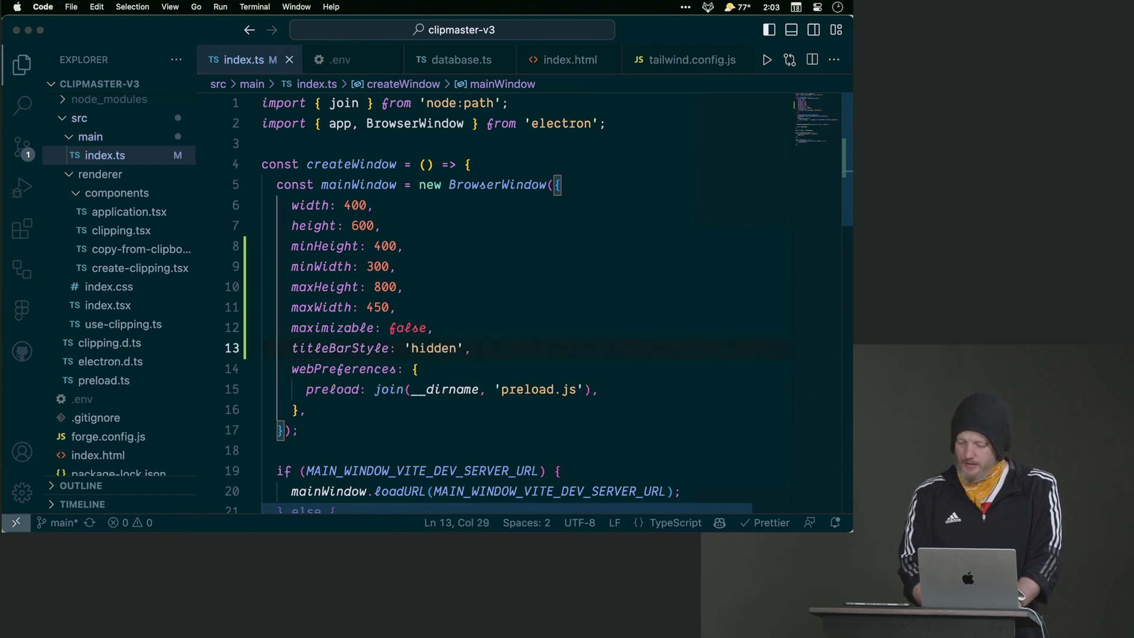
key("Return")
key("ctrl+space")
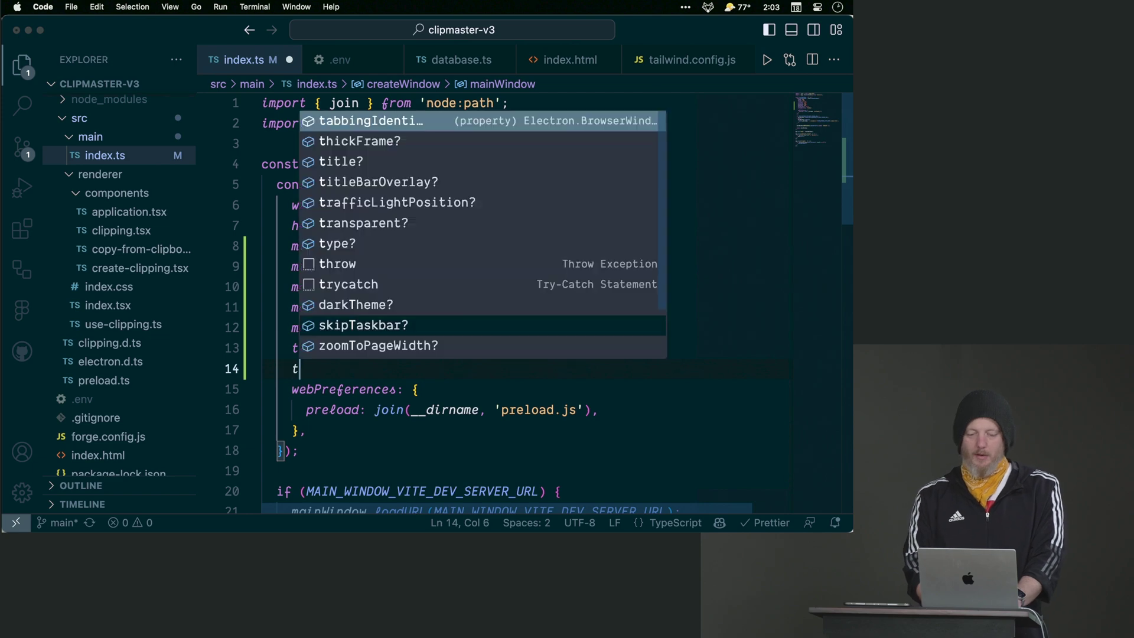
key("Escape")
key("BackSpace")
key("BackSpace")
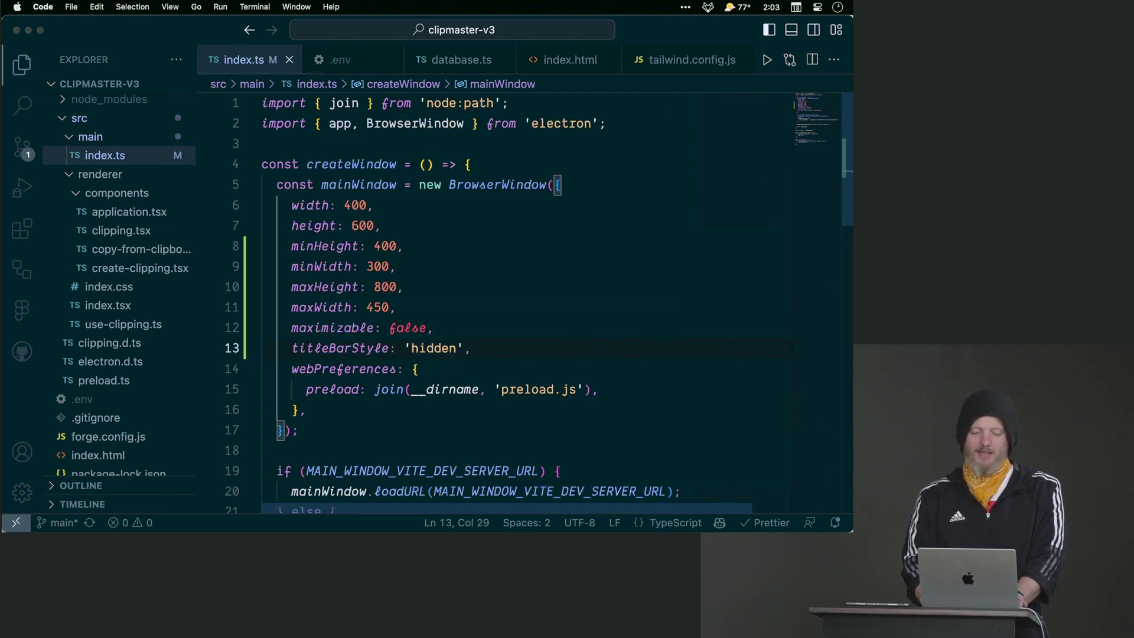
key("super+Tab")
type("npm start")
key("Return")
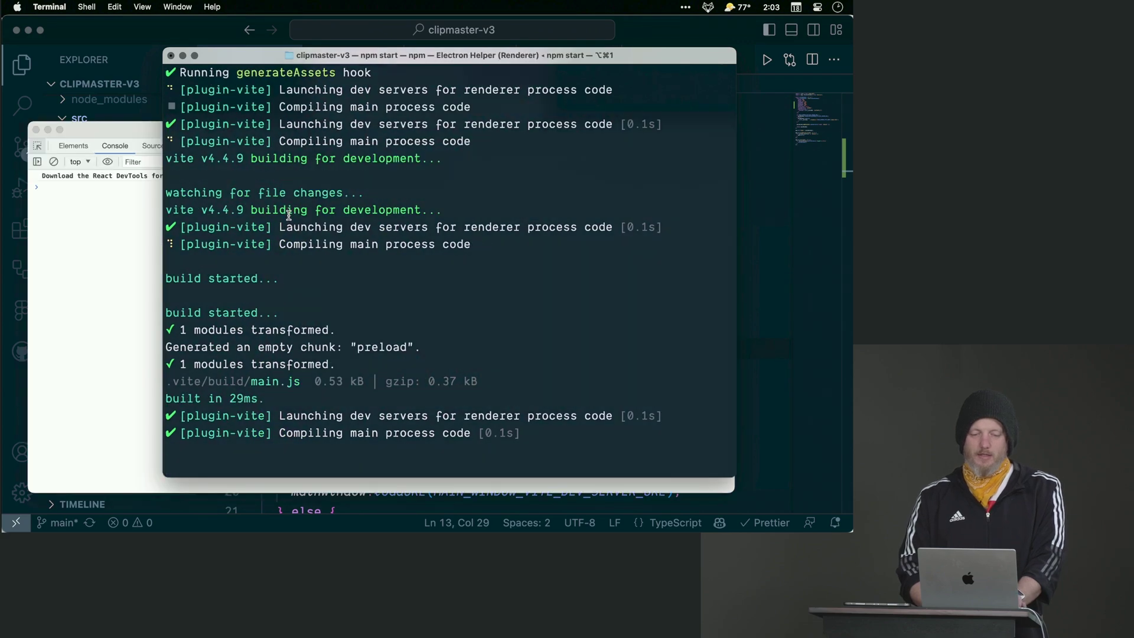
Step: Check the relaunched Clipmaster window's hidden title bar, then return to index.ts
key("super+Tab")
key("super+Tab")
key("Tab")
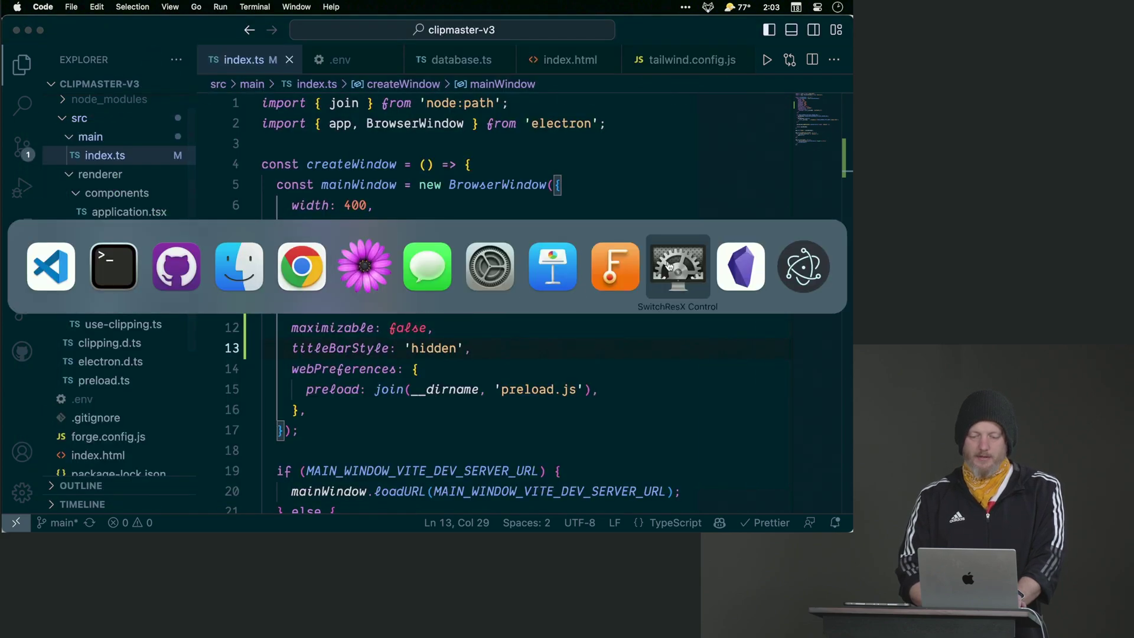
key("Tab")
key("Tab")
left_click(441, 84)
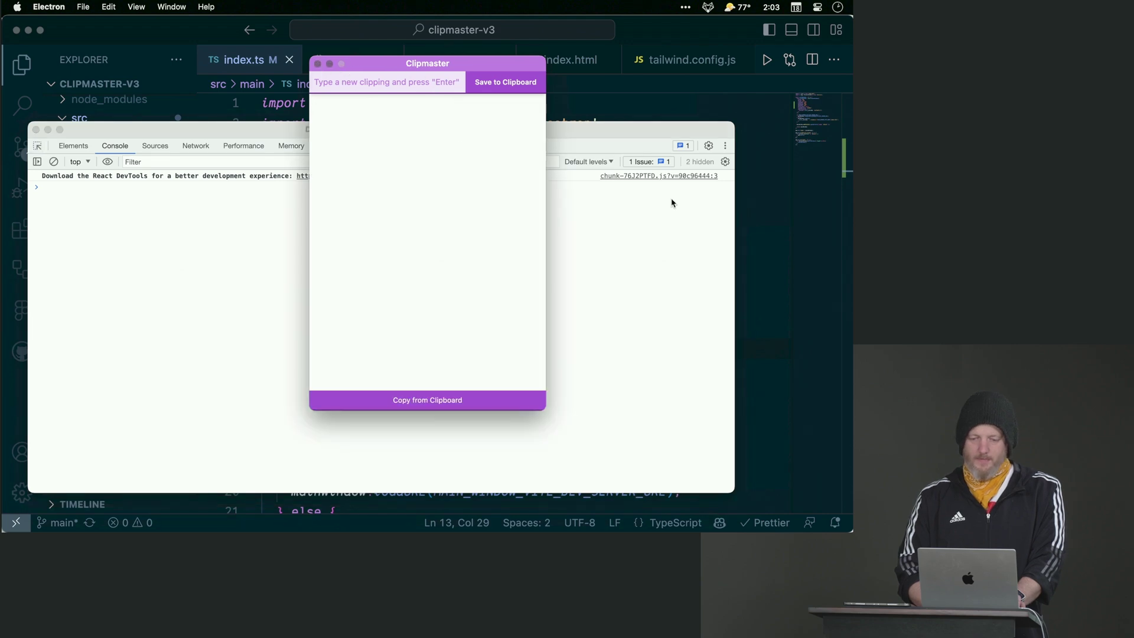
key("super+Tab")
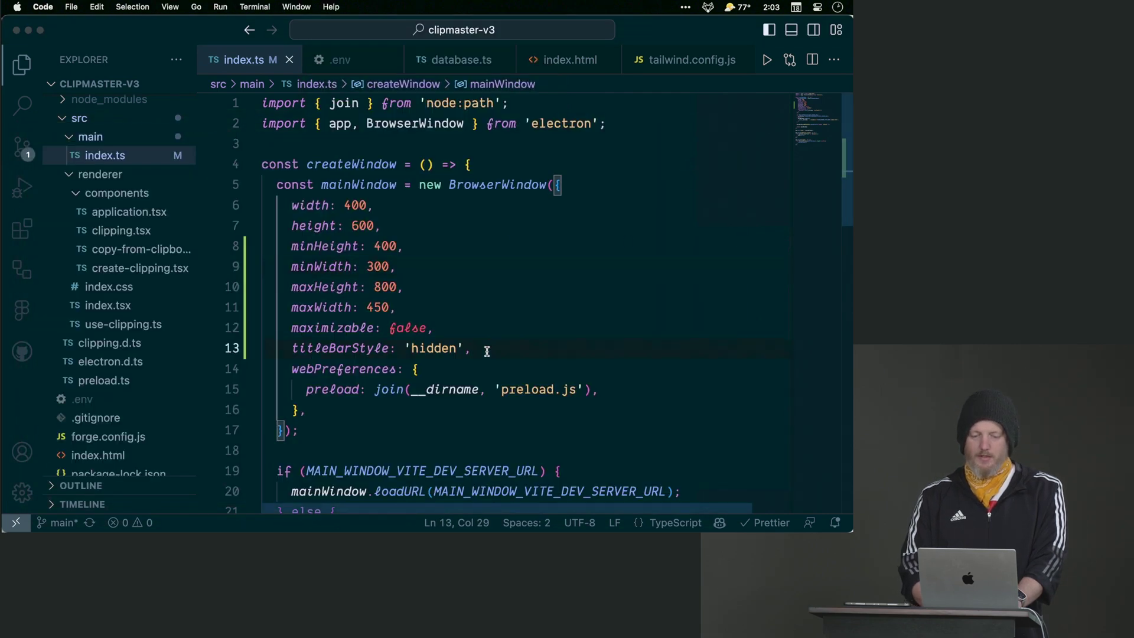
Step: Add titleBarOverlay below titleBarStyle, replacing 'hiddenInset' with true, and save index.ts
key("Return")
type("title")
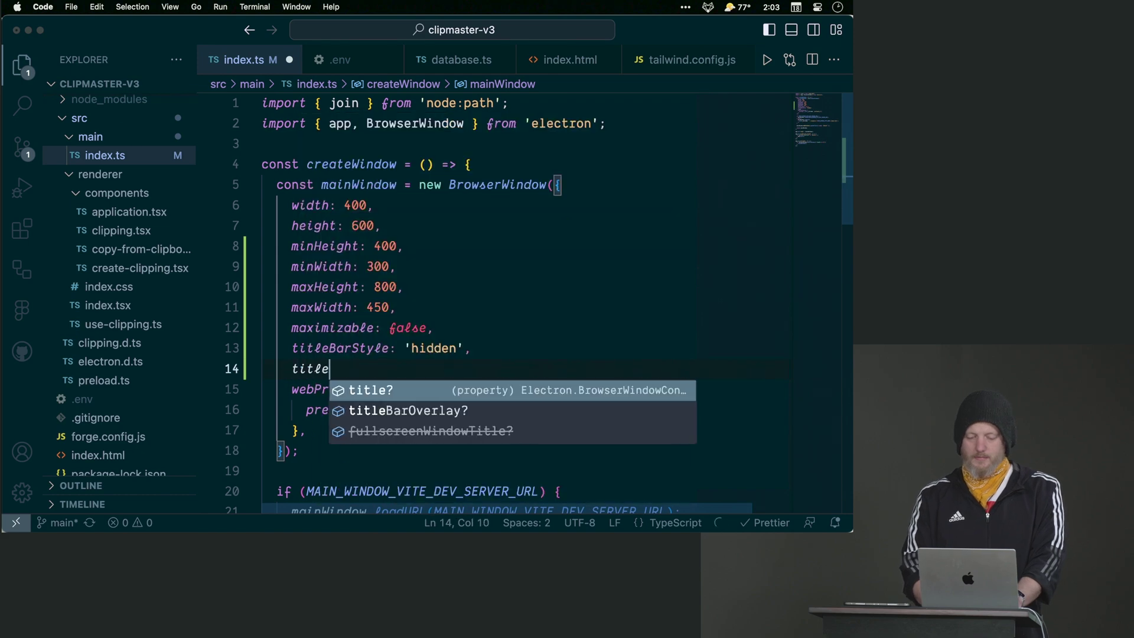
key("Down")
key("Tab")
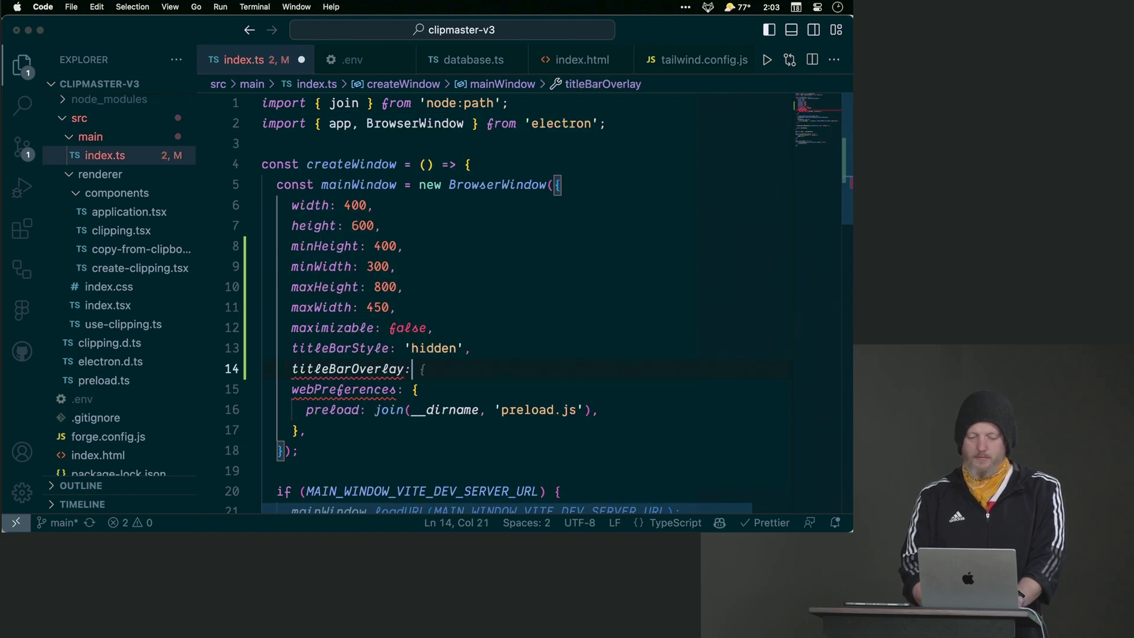
type(" 'hiddenInset',")
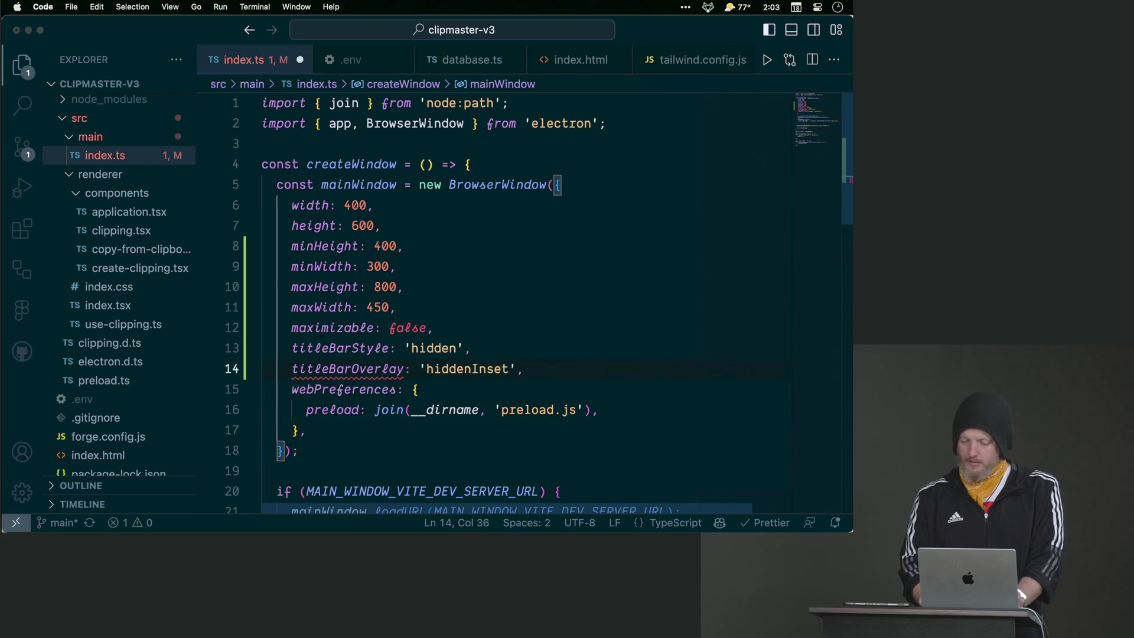
key("Left")
key("Left")
key("shift+alt+Left")
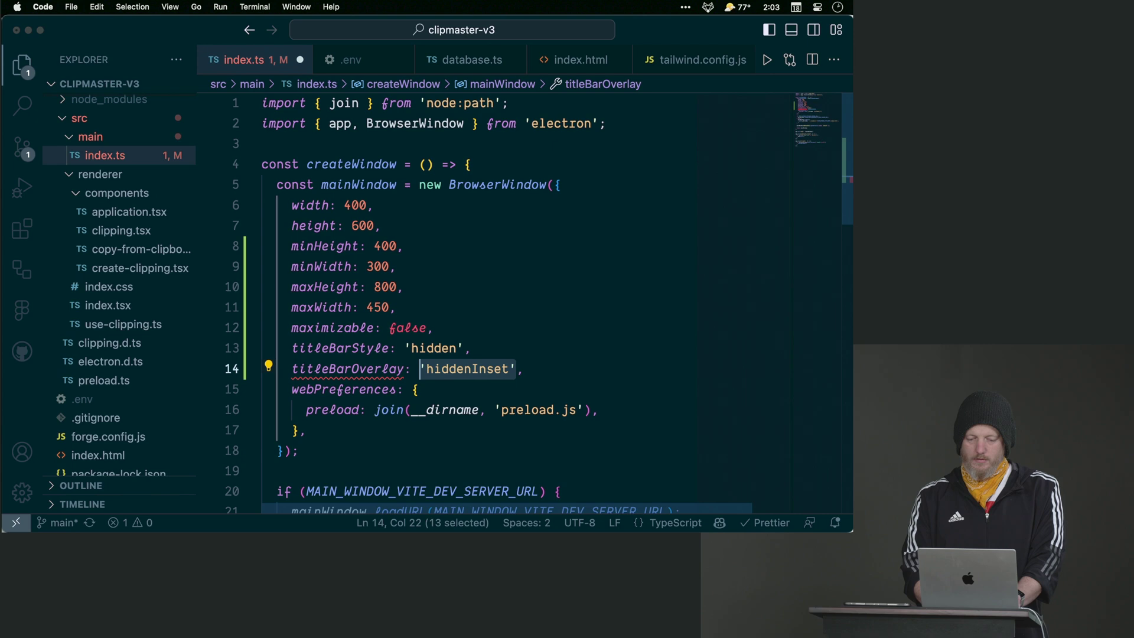
type("true,")
key("super+s")
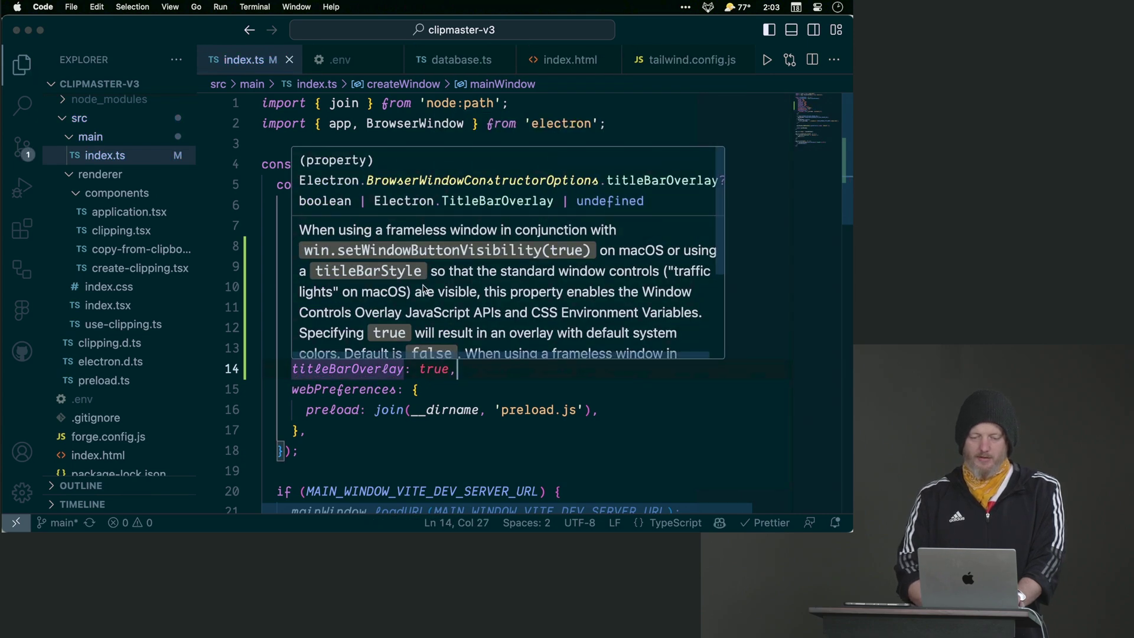
scroll(426, 290, "down", 2)
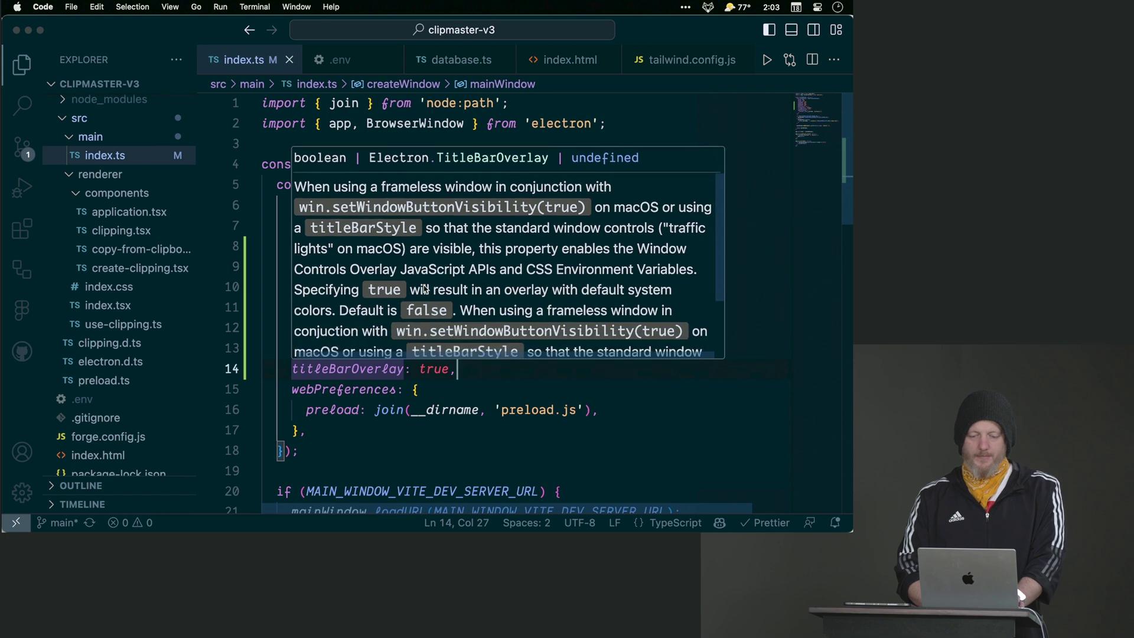
scroll(425, 290, "down", 2)
scroll(426, 290, "down", 1)
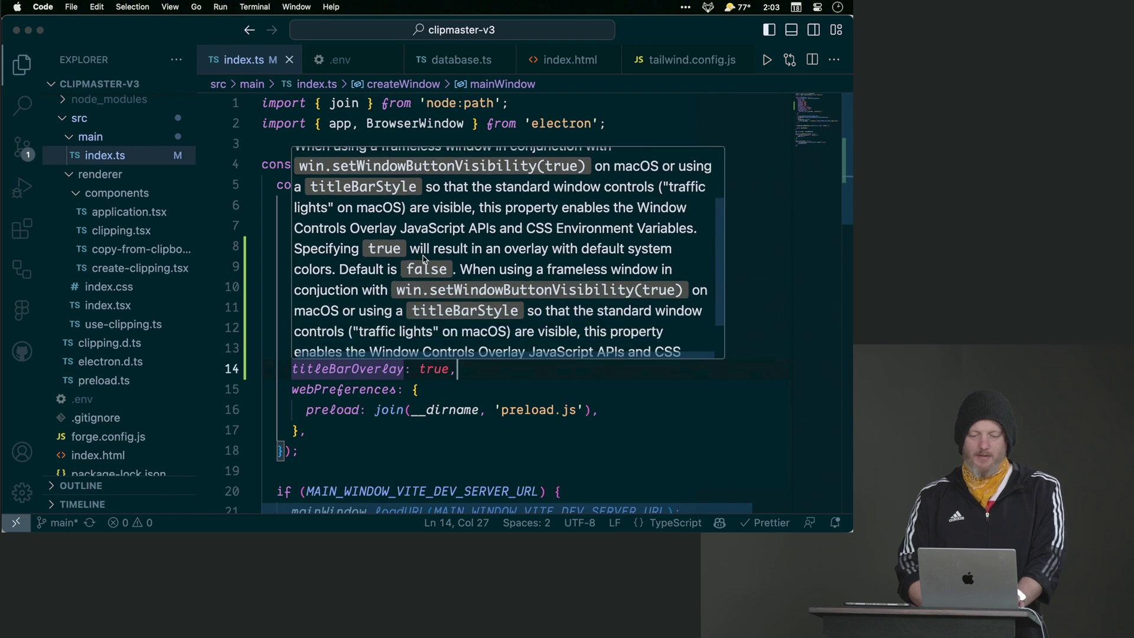
scroll(521, 332, "down", 1)
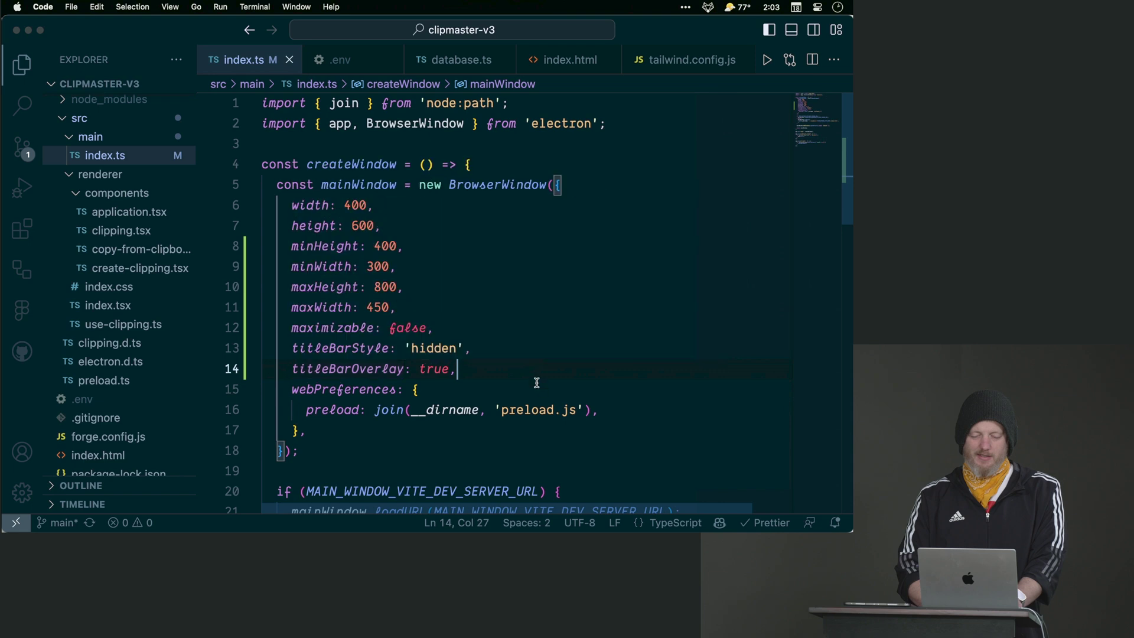
left_click(542, 391)
Step: Stop the dev server with Ctrl+C and relaunch Clipmaster via npm start
key("super+Tab")
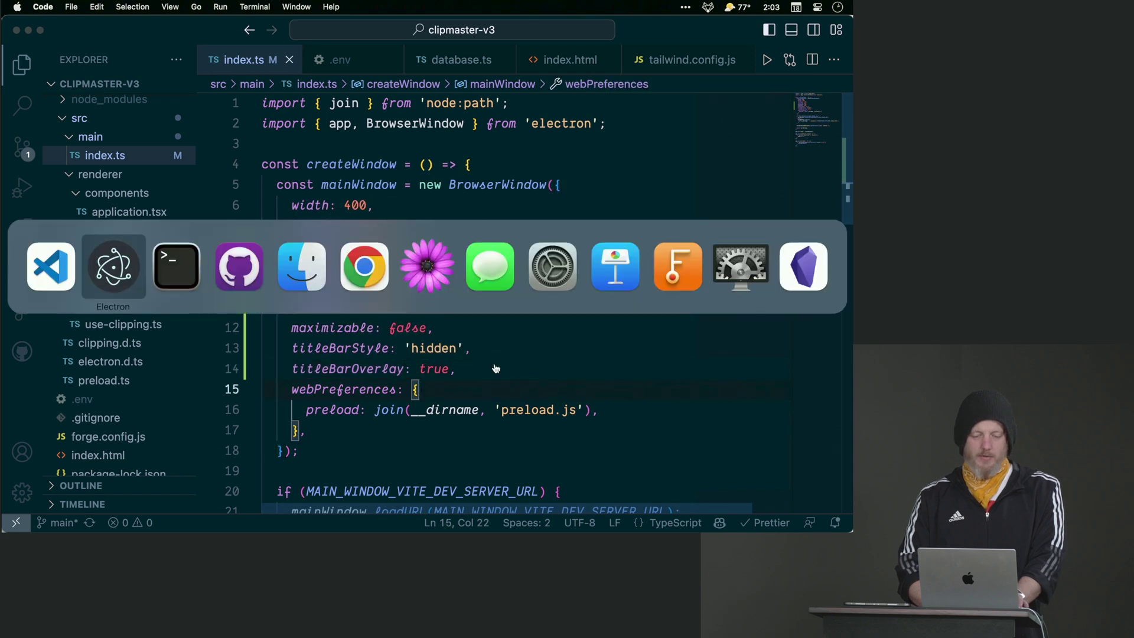
key("super+Tab")
key("ctrl+c")
type("npm start")
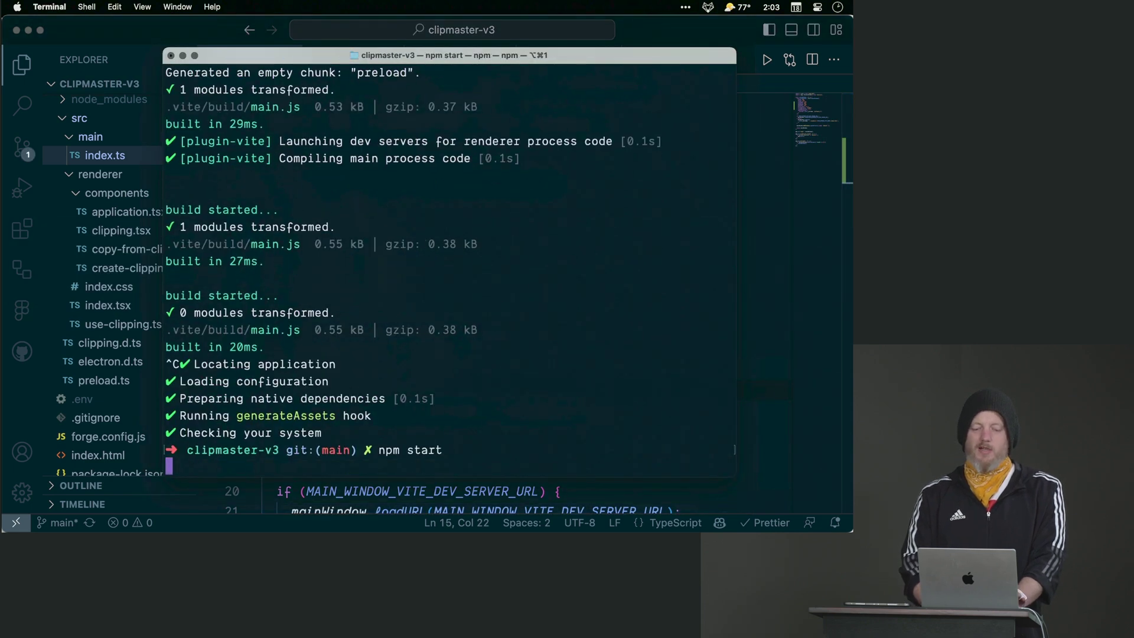
key("Return")
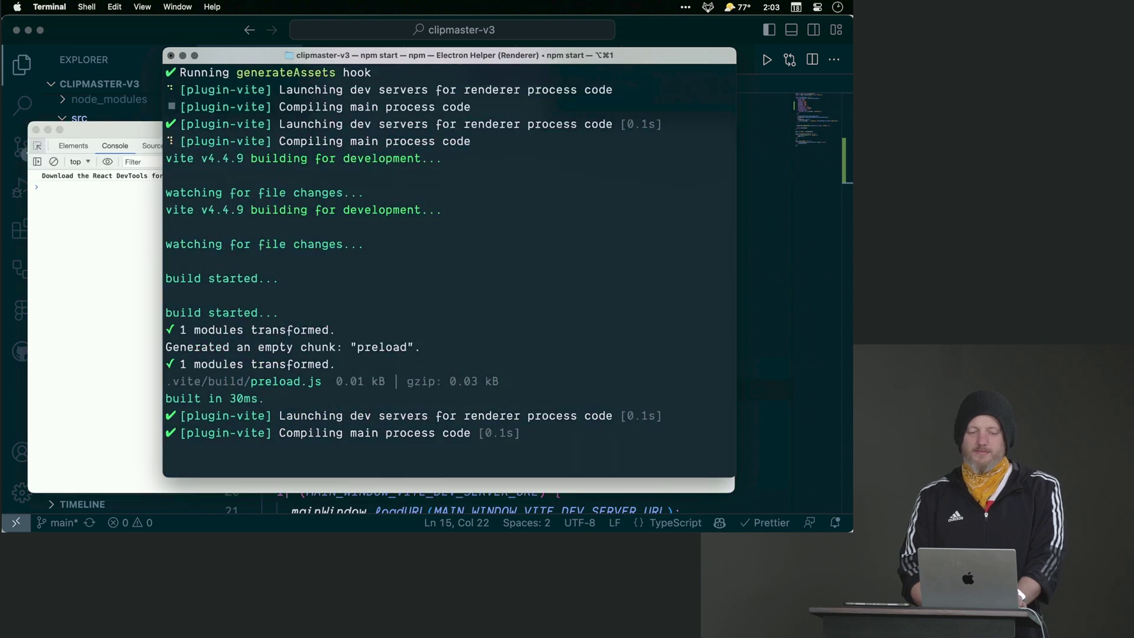
key("super+Tab")
key("shift+Tab")
key("shift+Tab")
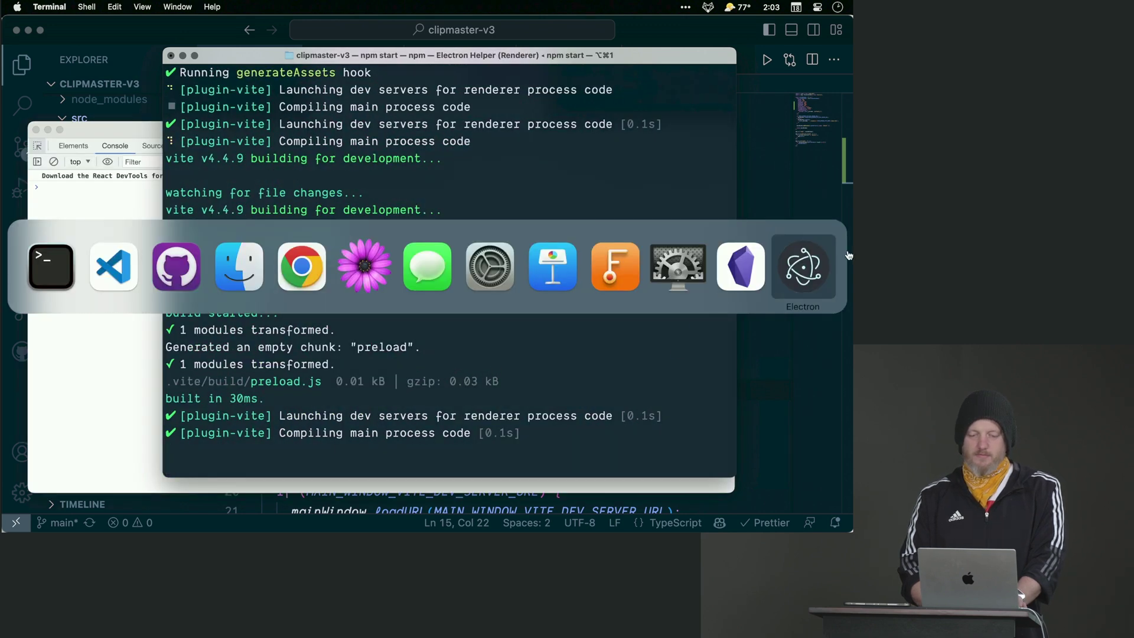
left_click(479, 90)
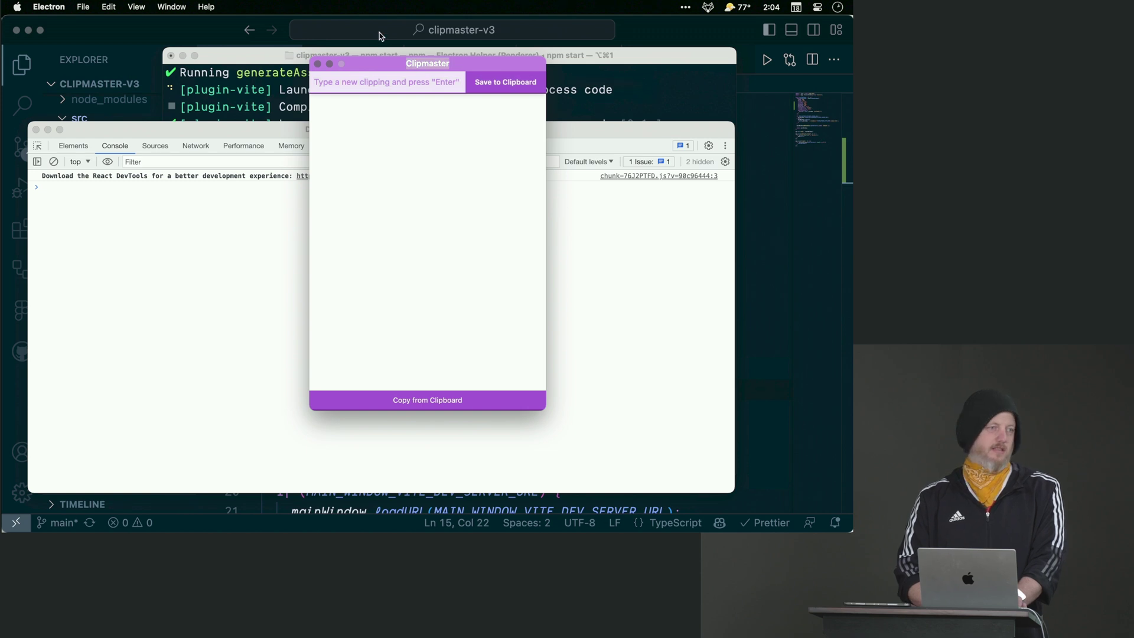
Step: Drag the Clipmaster title text into the clipping field, then return to the code
left_click(435, 245)
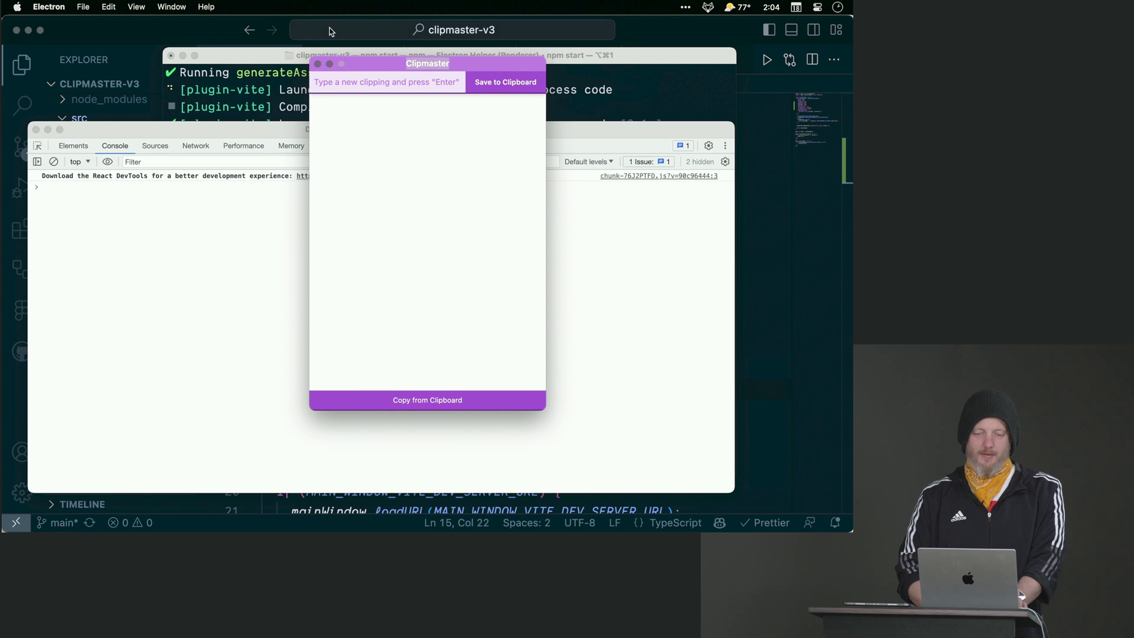
left_click_drag(519, 64, 354, 69)
left_click_drag(432, 71, 382, 82)
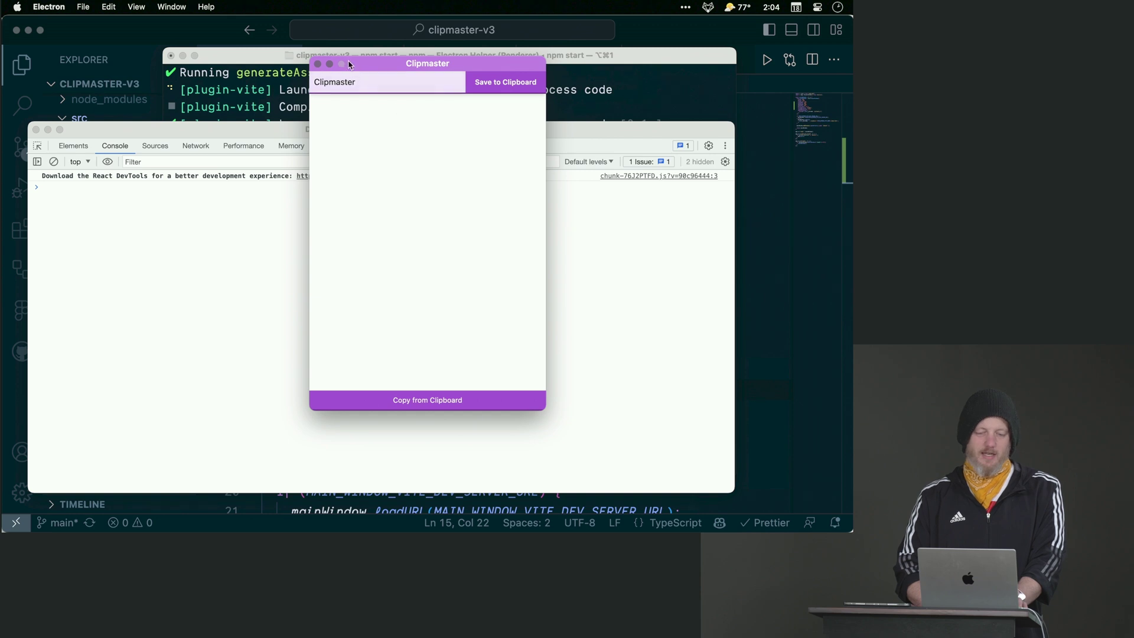
left_click_drag(353, 65, 485, 229)
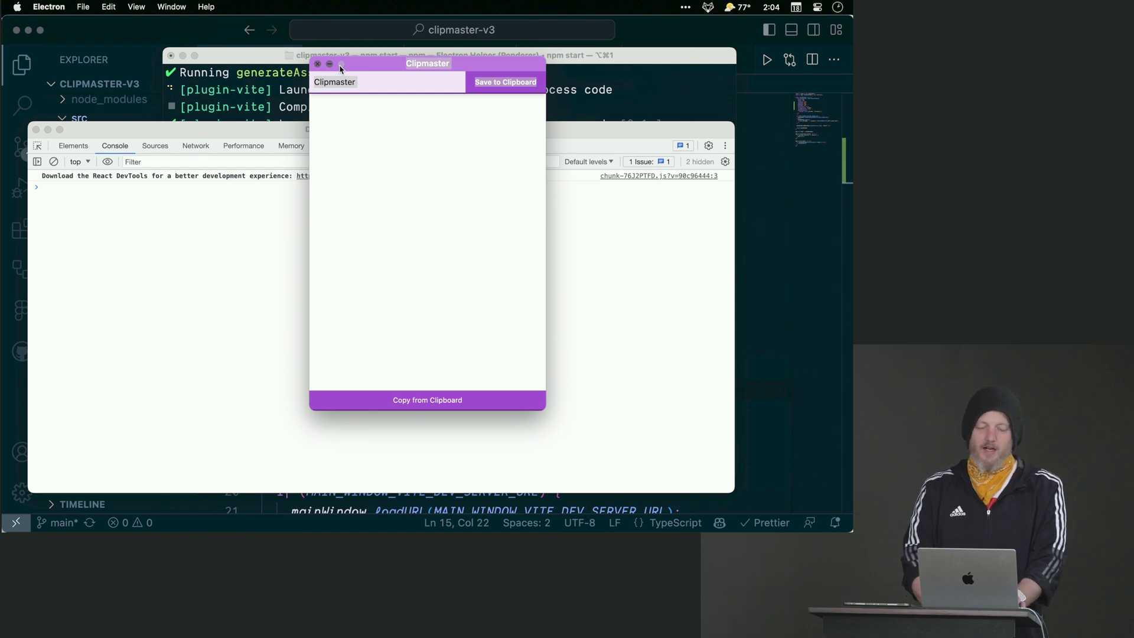
left_click(429, 62)
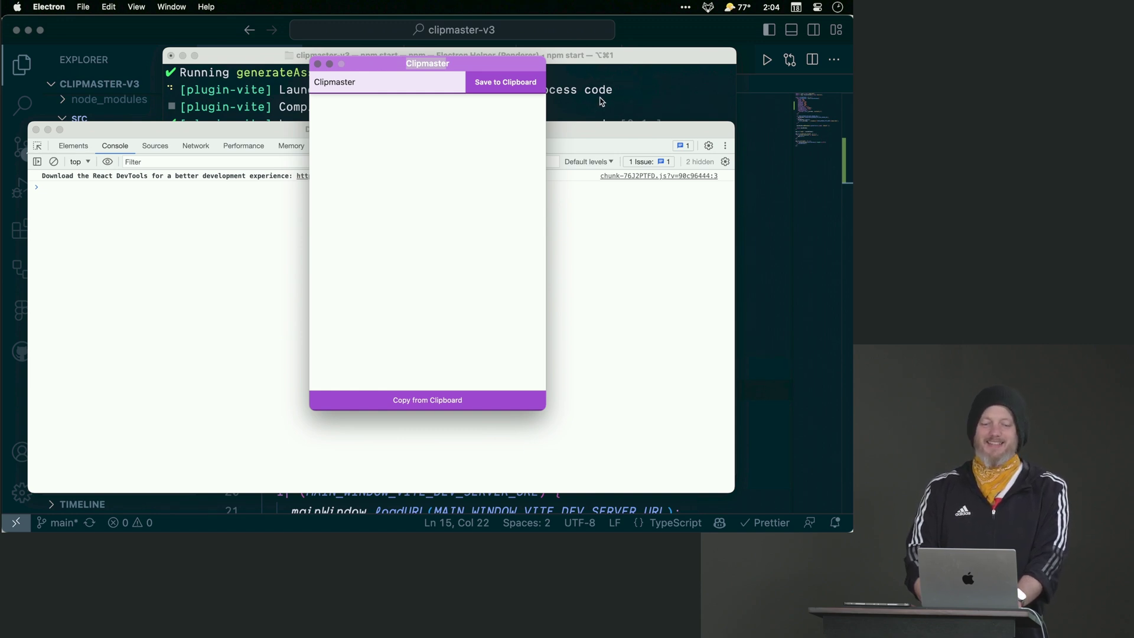
left_click(208, 41)
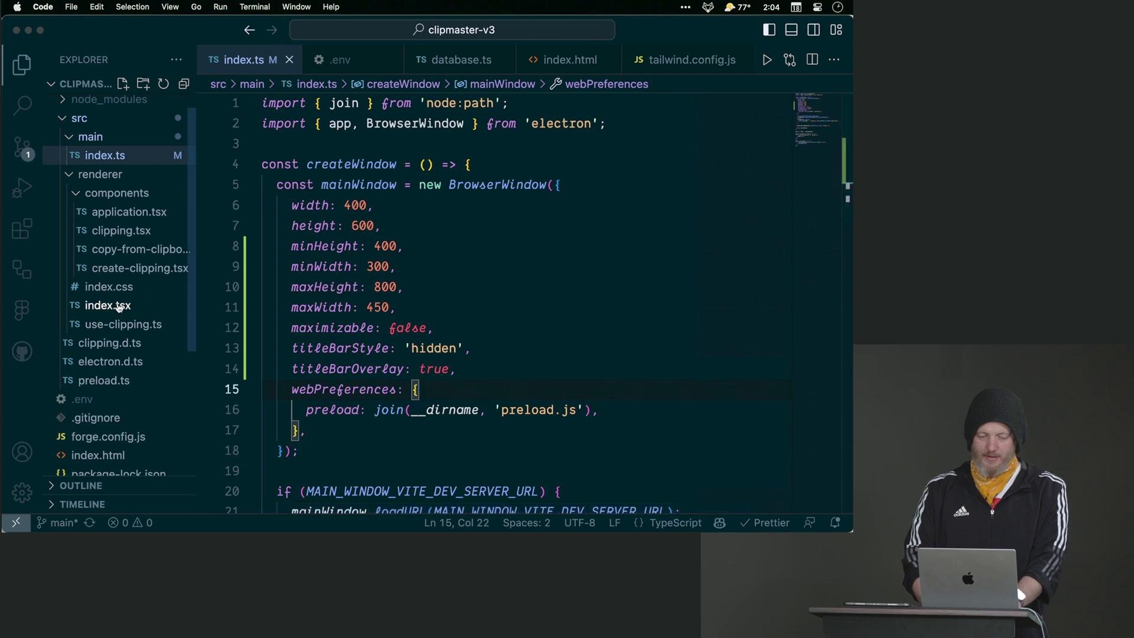
Step: Add a #title-bar rule with user-select: none at the end of index.css
left_click(108, 286)
double_click(381, 403)
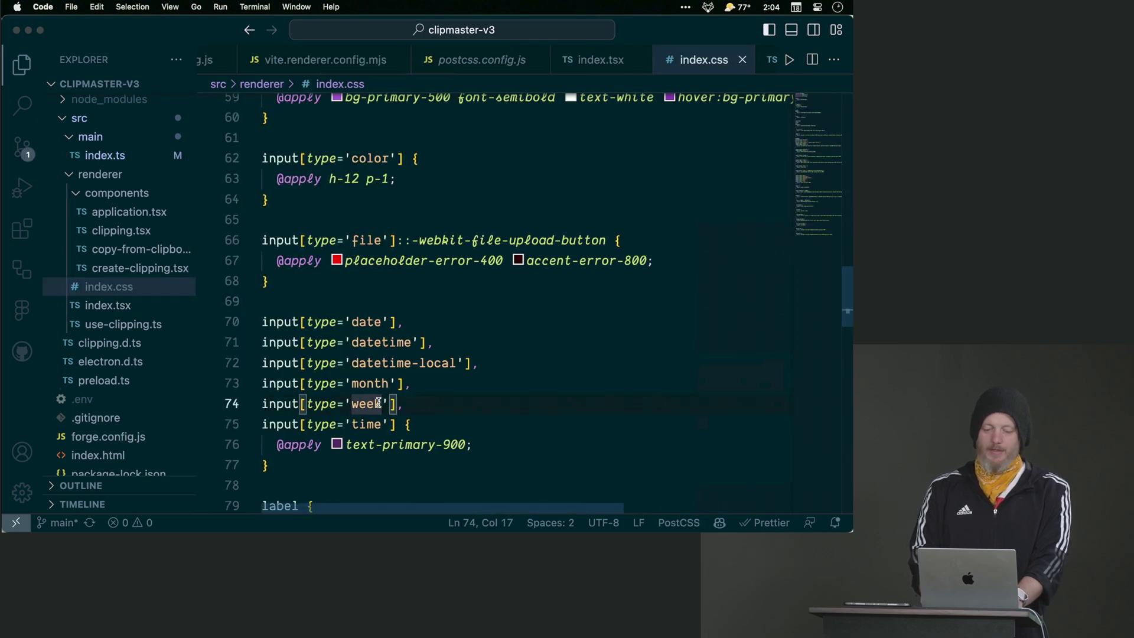
key("super+Up")
key("super+Down")
key("Return")
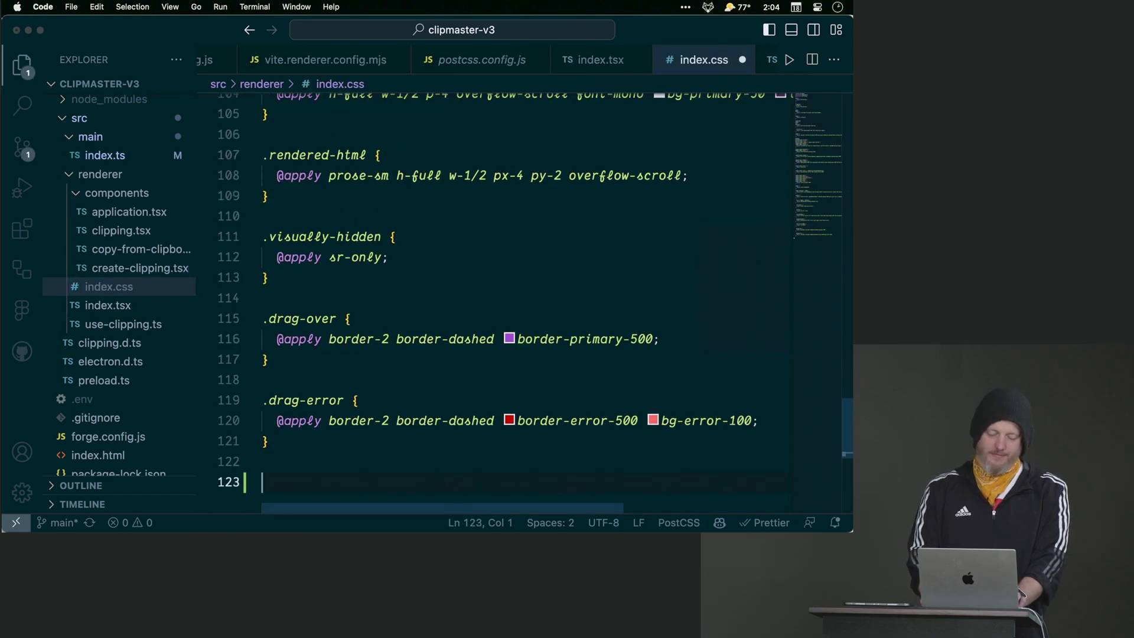
type("#title")
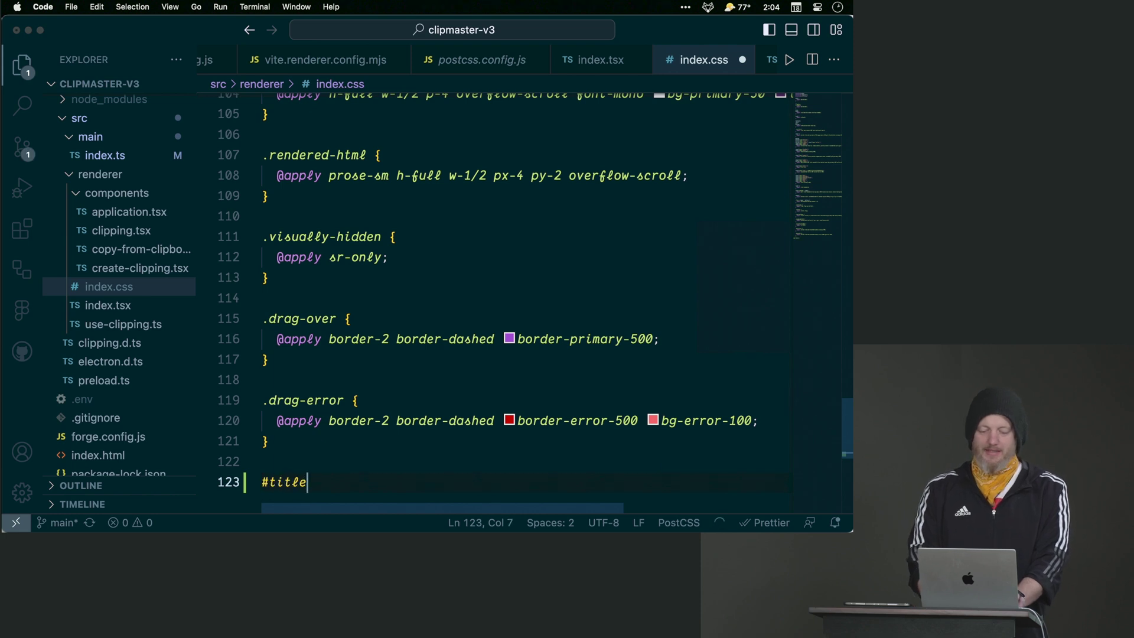
type("-bar {")
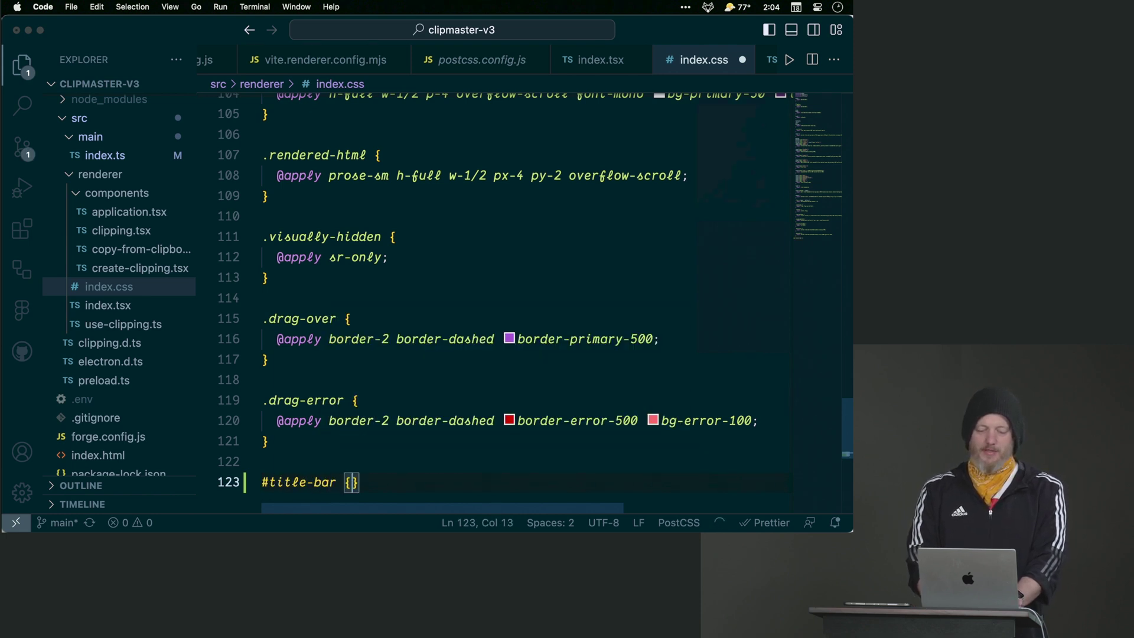
key("Return")
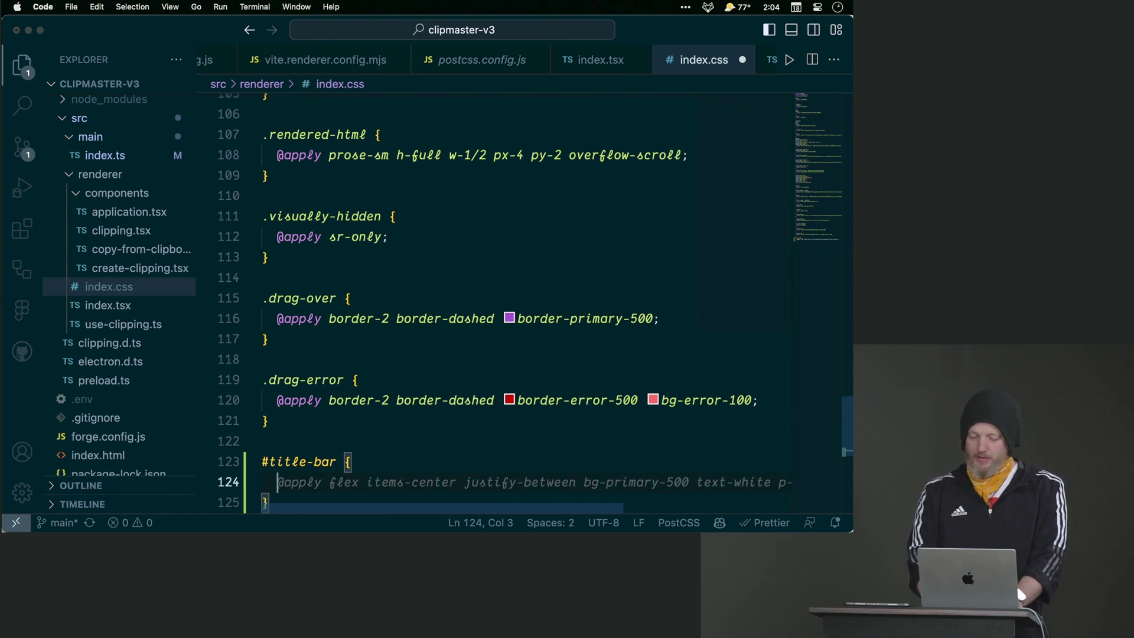
type("user-sele")
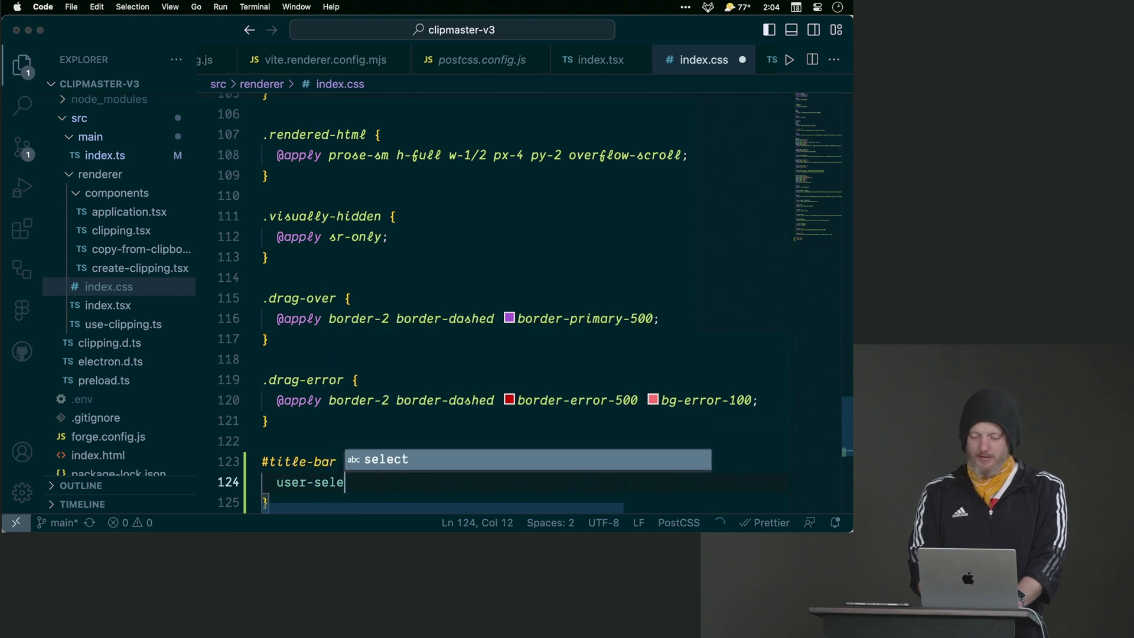
type("ct: none;")
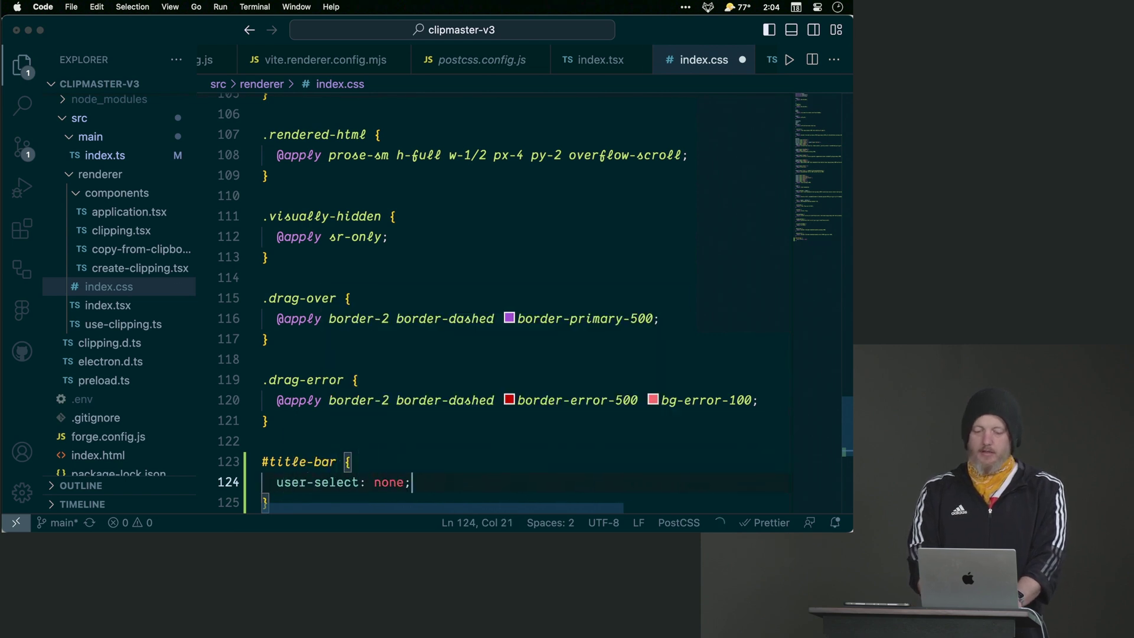
key("super+s")
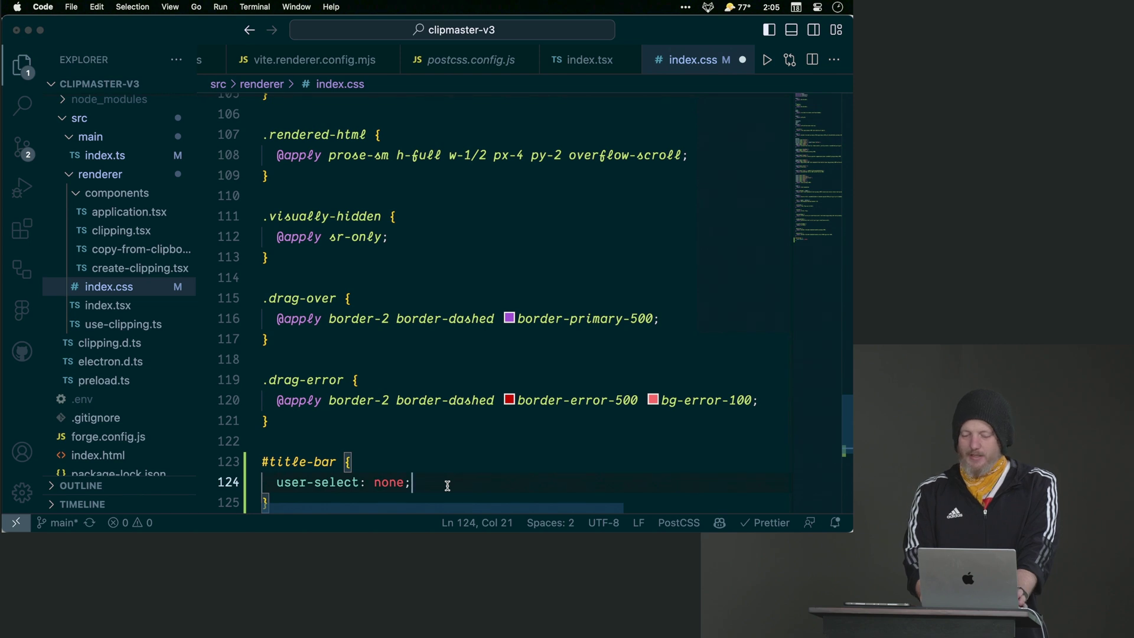
Step: Insert -webkit-app-region: drag above user-select in the rule and save the stylesheet
key("Up")
key("End")
key("Return")
type("--webkit-ap")
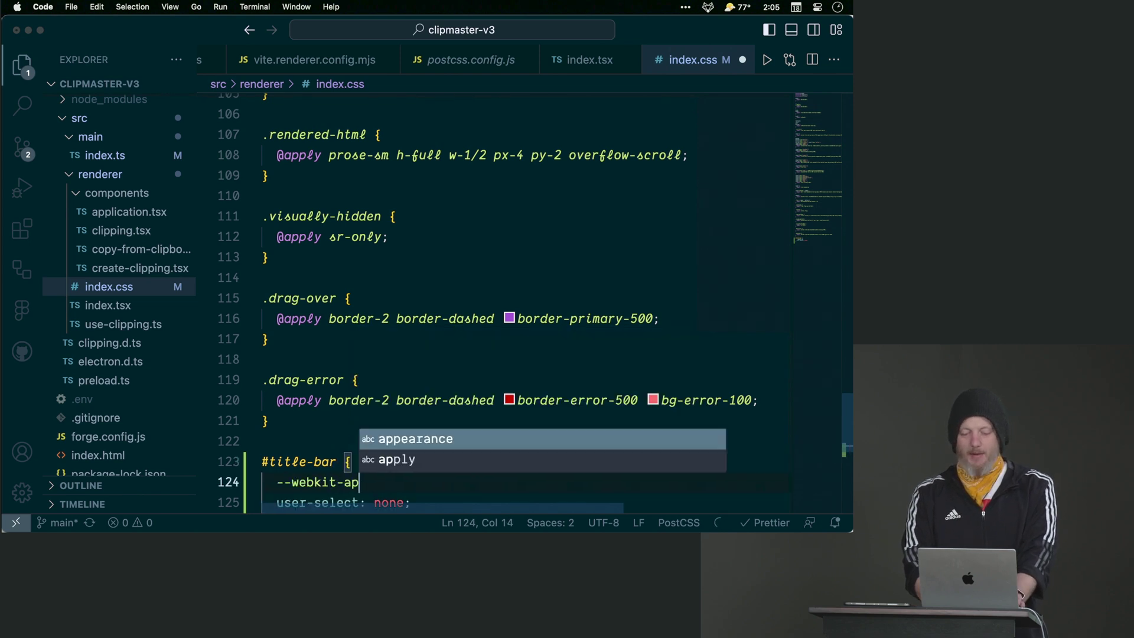
type("p-")
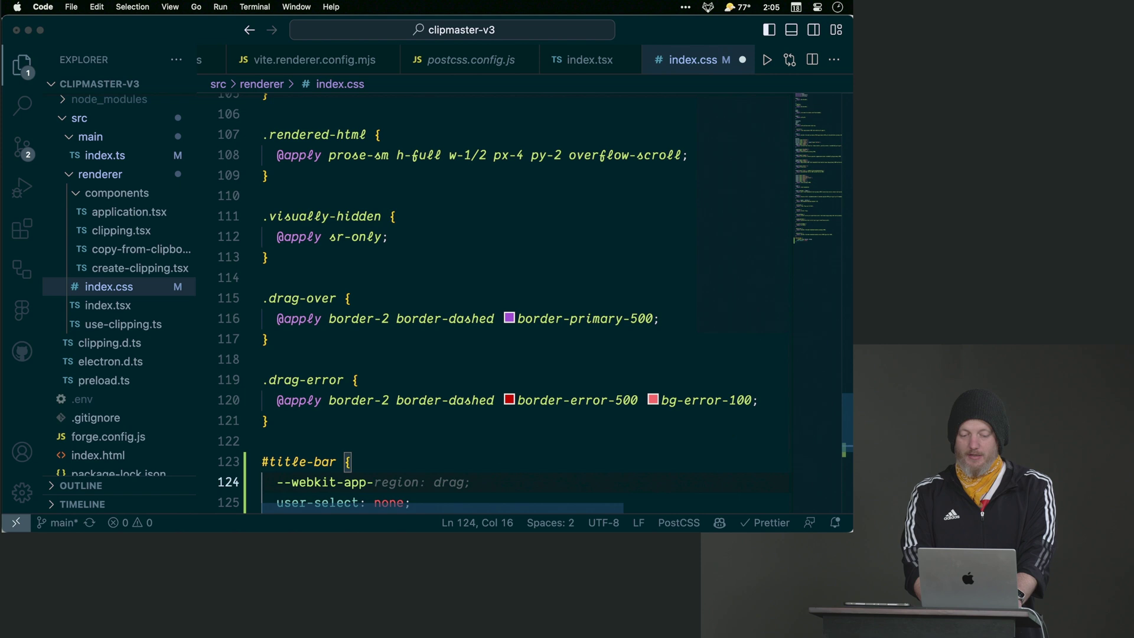
key("Tab")
key("super+s")
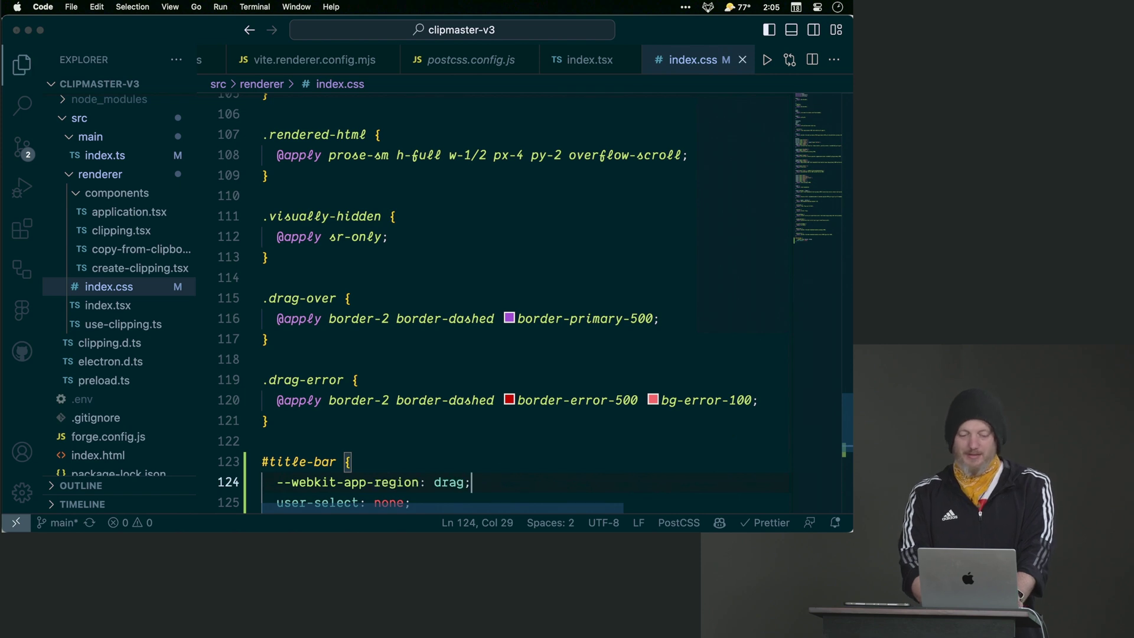
scroll(496, 460, "down", 3)
scroll(496, 460, "down", 1)
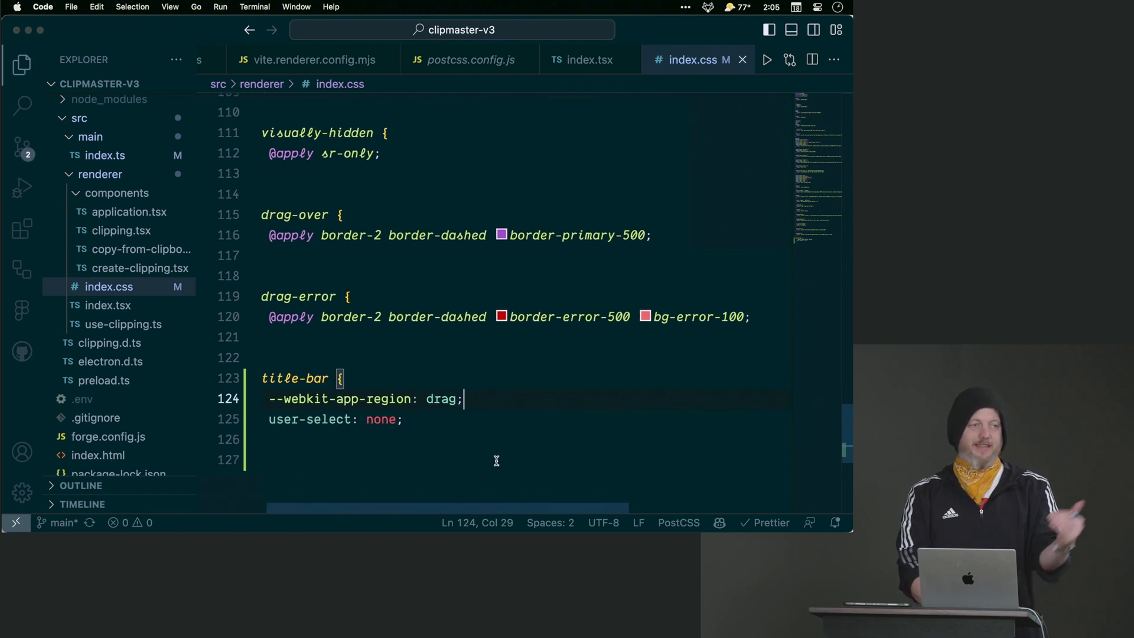
left_click(448, 420)
left_click(328, 438)
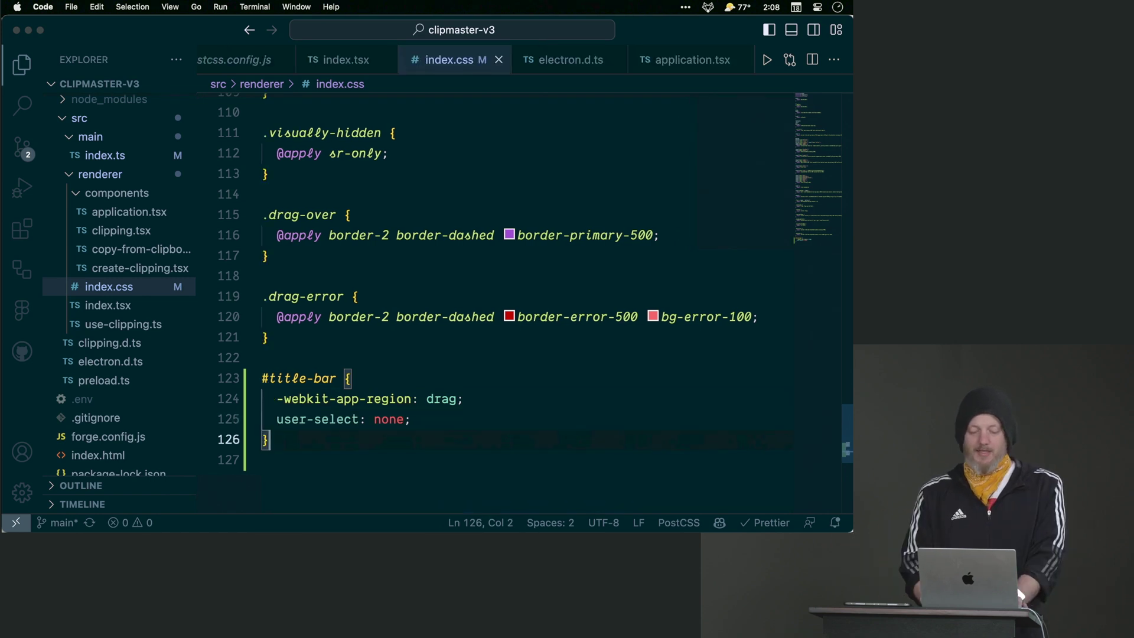
Step: Switch to the running Clipmaster app and drag its window further right
key("Up")
key("Up")
key("super+Tab")
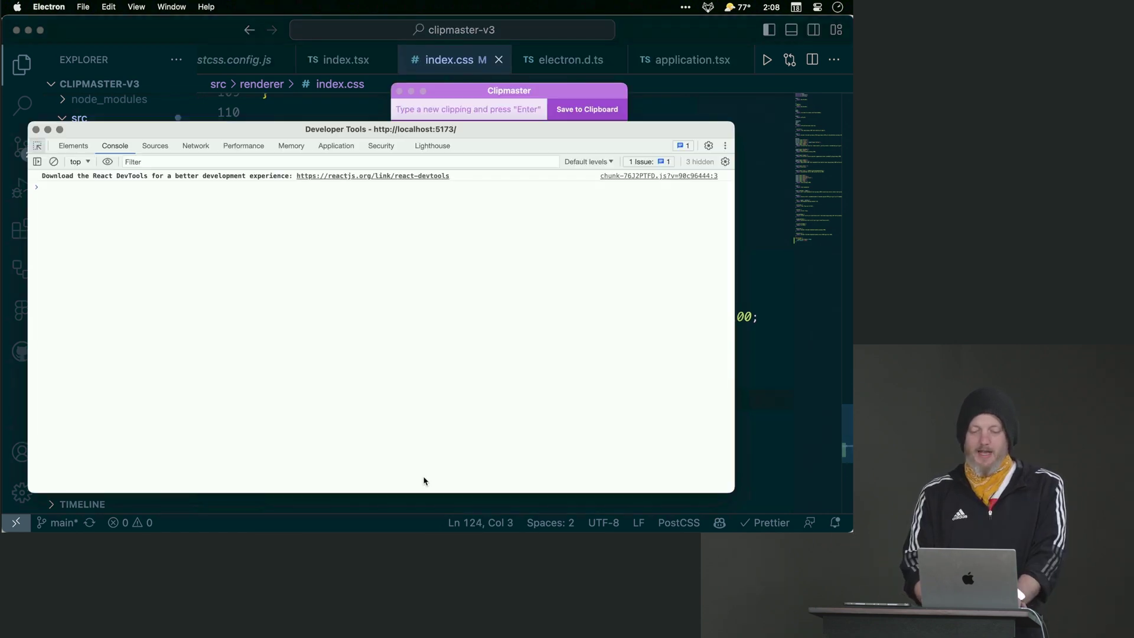
mouse_move(568, 90)
left_mouse_down()
mouse_move(679, 85)
mouse_move(576, 64)
mouse_move(512, 90)
mouse_move(601, 60)
left_mouse_up()
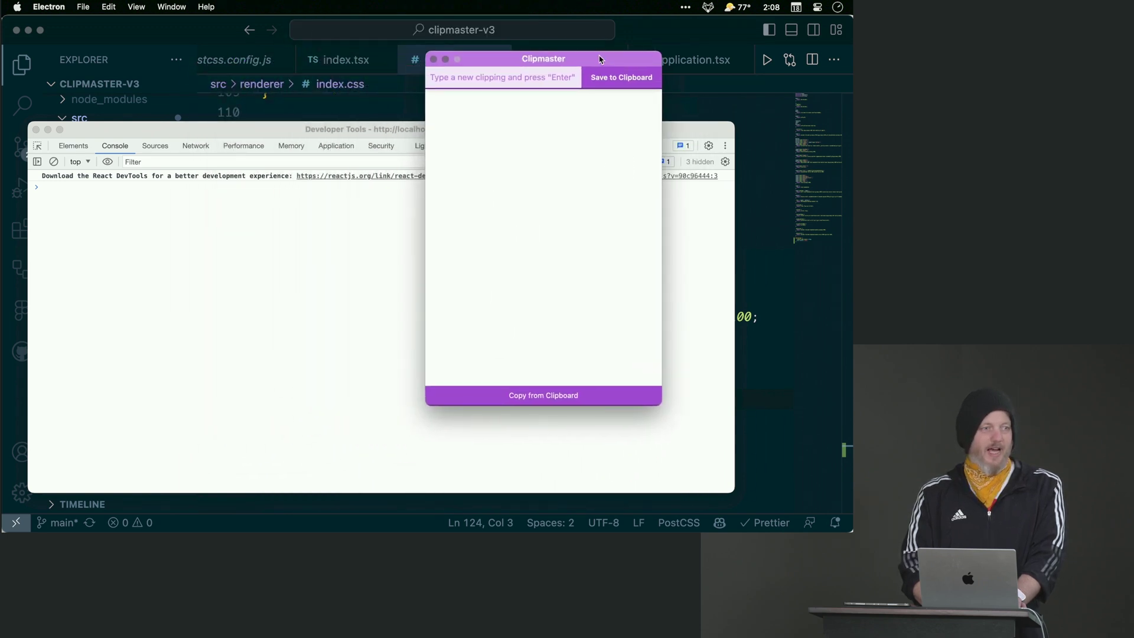
Step: Go back to the code editor, then cycle apps toward GitHub Desktop
left_click(646, 28)
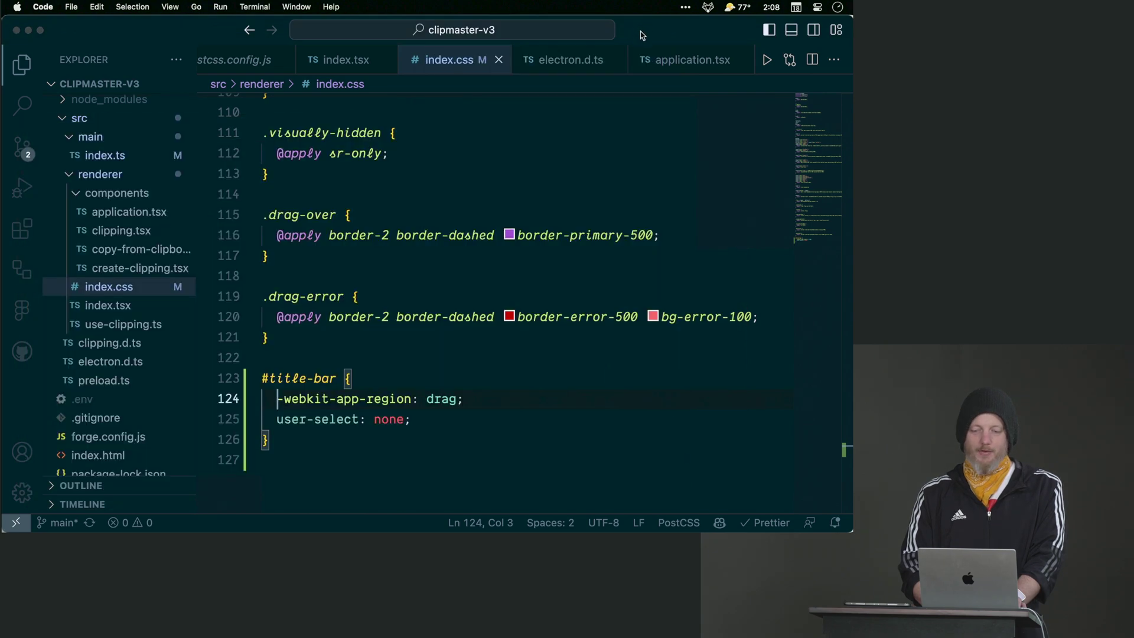
key("super+Tab")
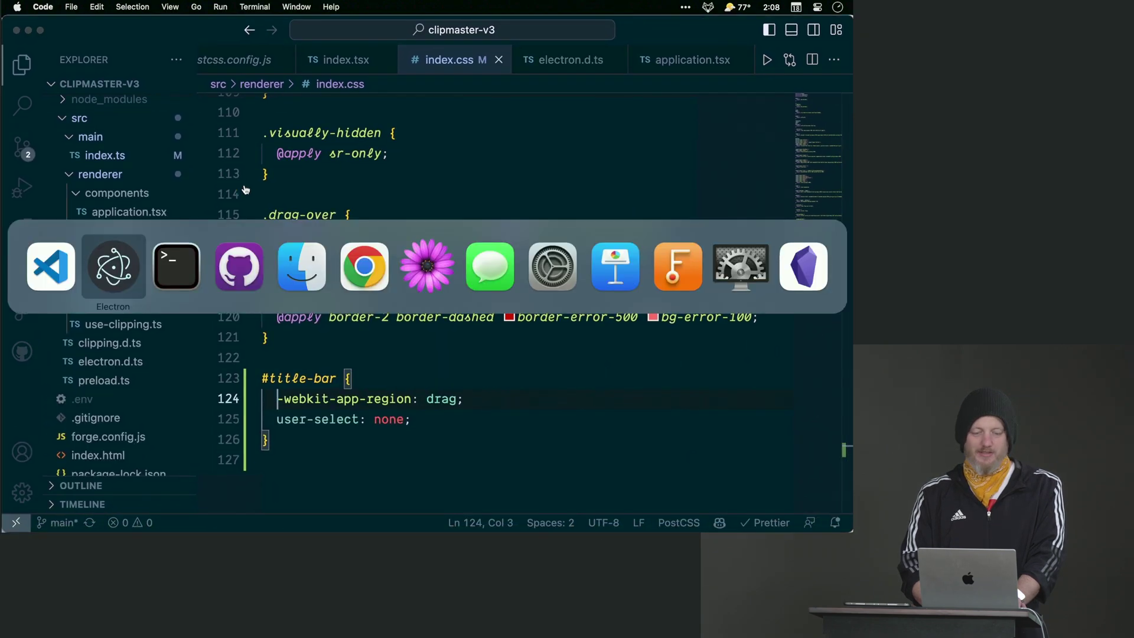
key("super+Tab")
key("super+Tab")
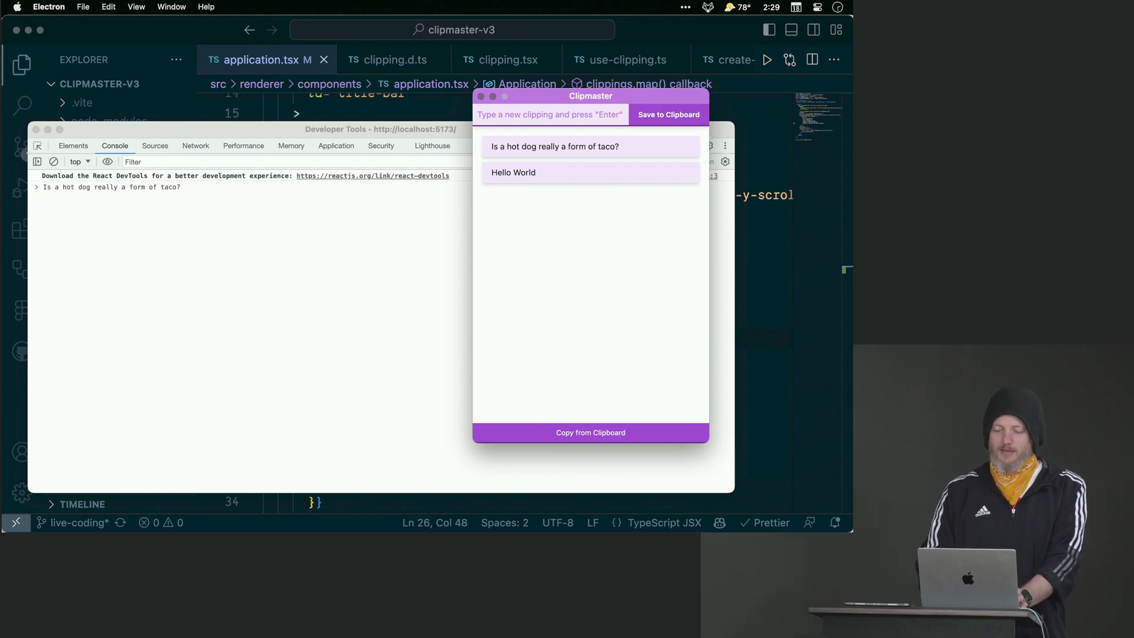
Step: In src/main/index.ts, add globalShortcut after ipcMain in the electron import
left_click(331, 115)
scroll(331, 104, "up", 5)
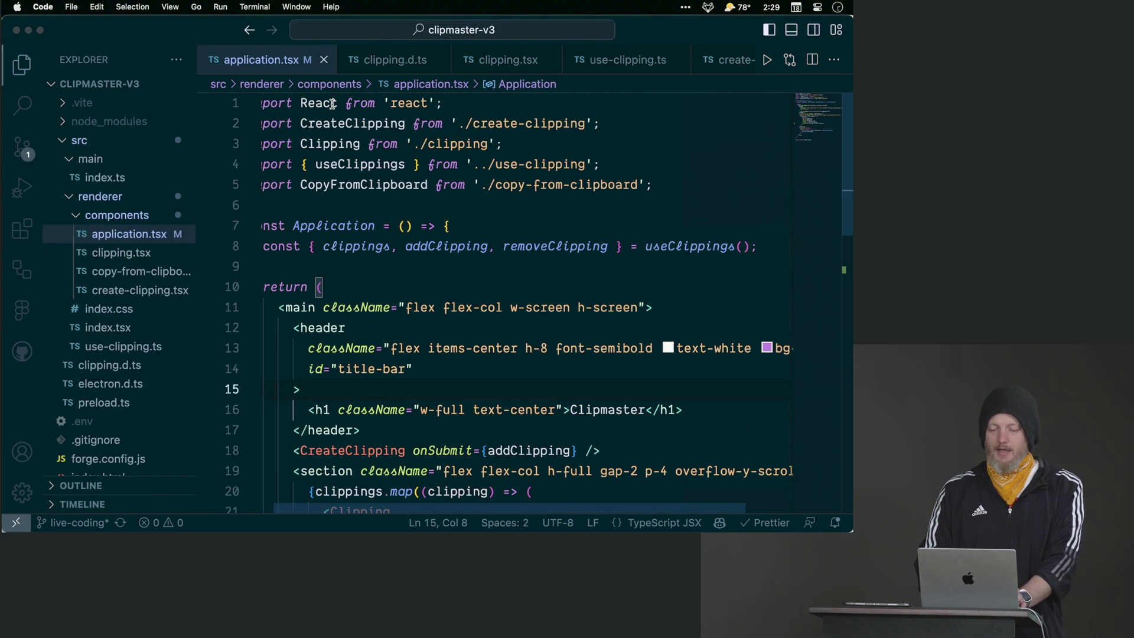
left_click(106, 177)
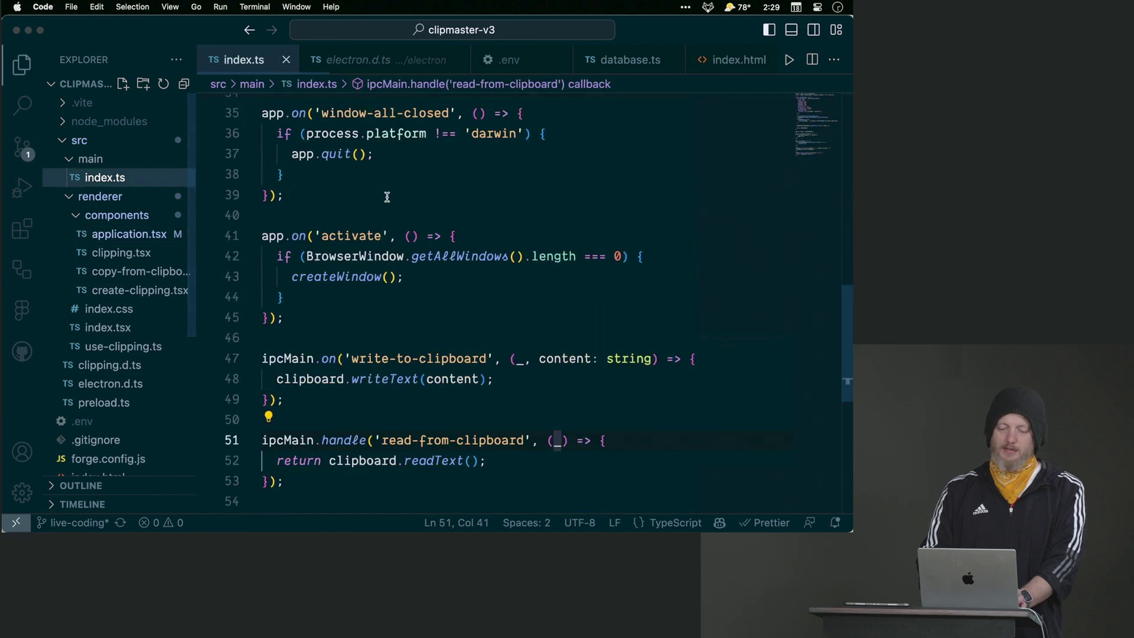
scroll(387, 197, "up", 10)
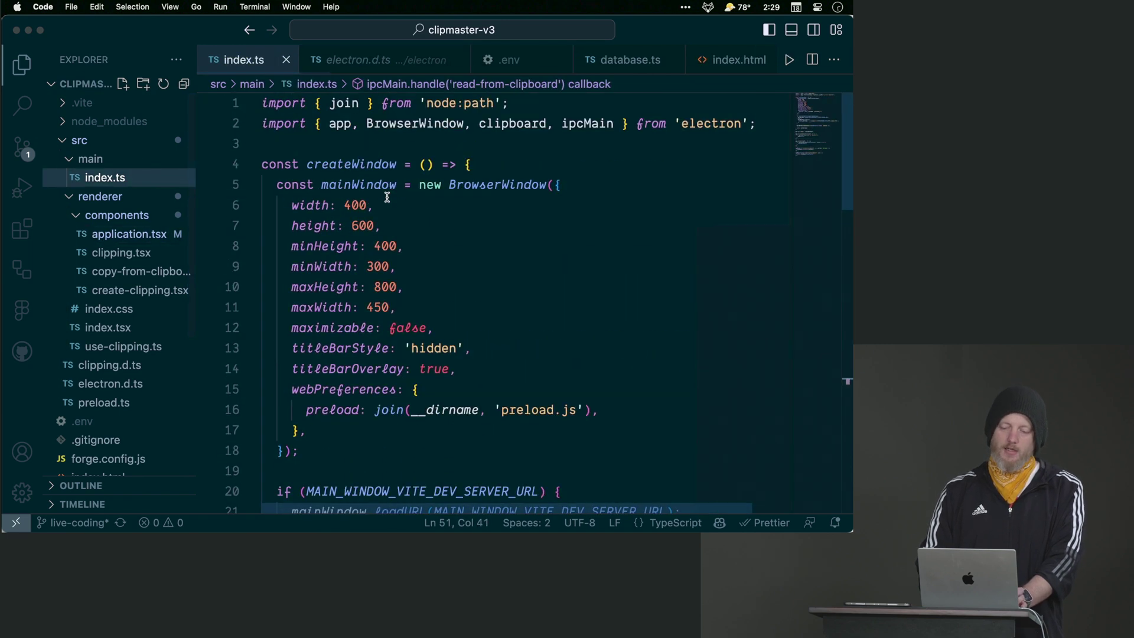
left_click(619, 125)
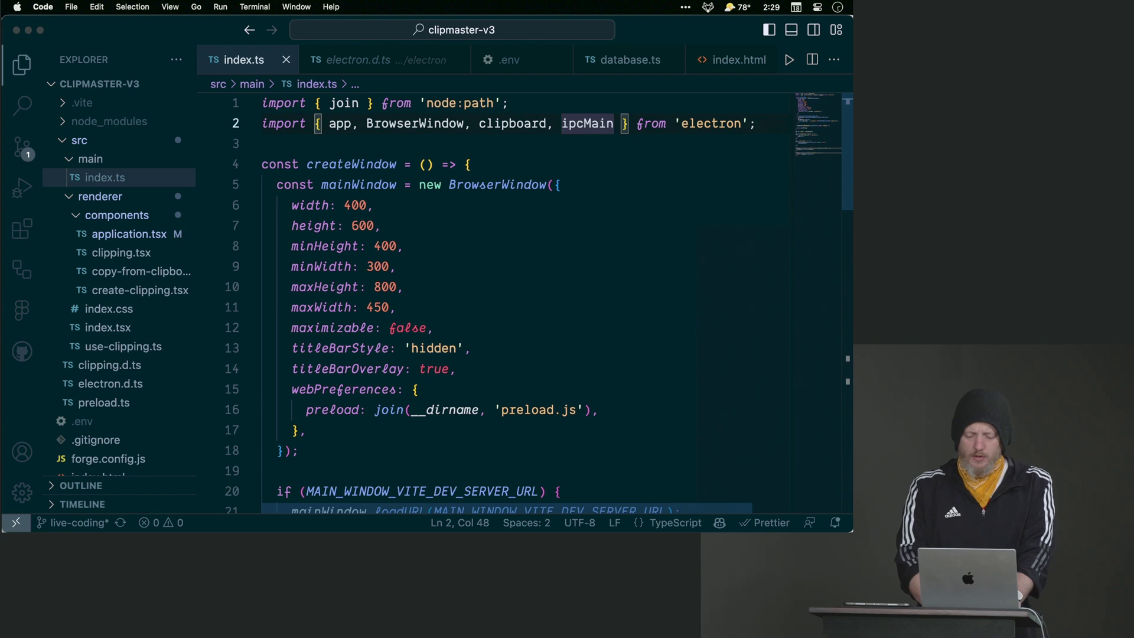
type(", glob")
key("Tab")
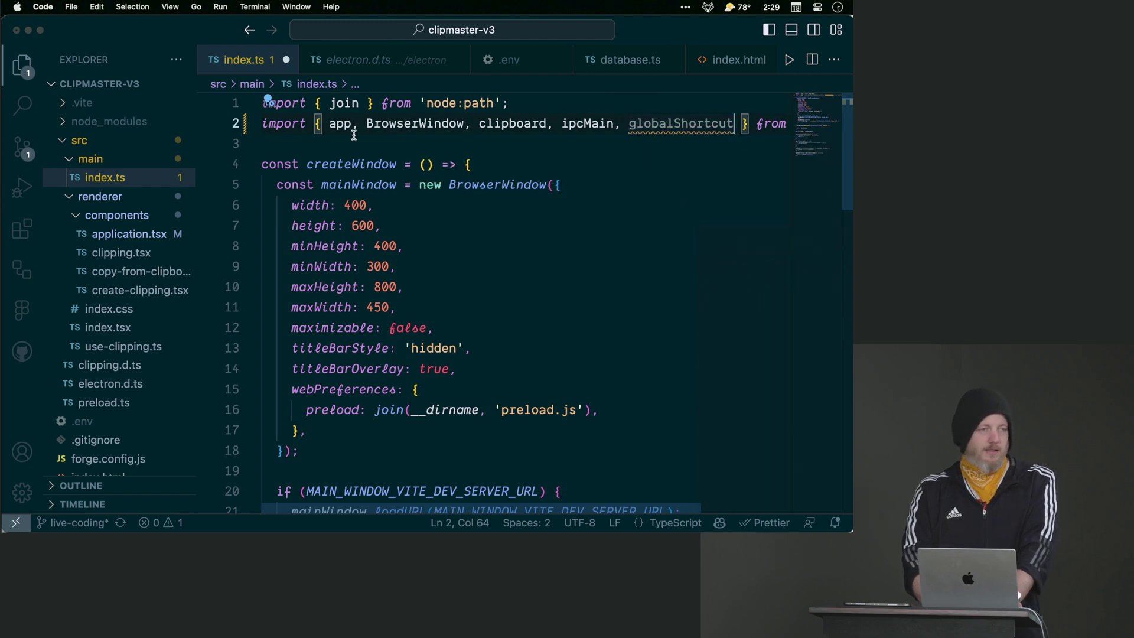
scroll(353, 287, "down", 5)
scroll(352, 287, "down", 5)
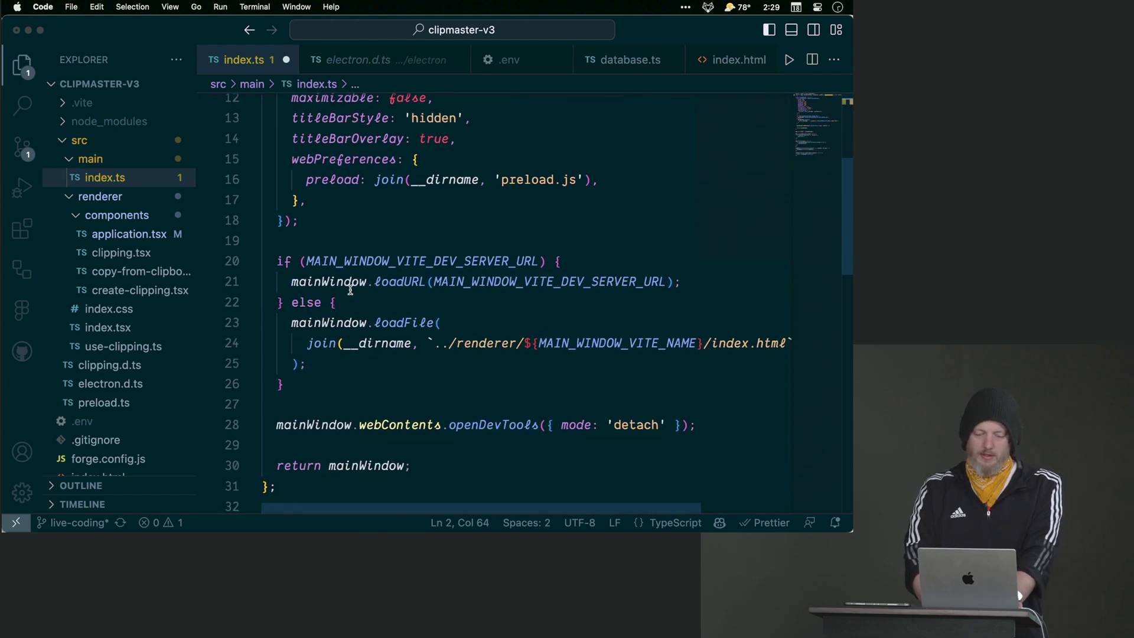
scroll(352, 287, "down", 5)
Step: Make the ready handler an arrow callback calling createWindow(), followed by a globalShortcut.register line
double_click(425, 331)
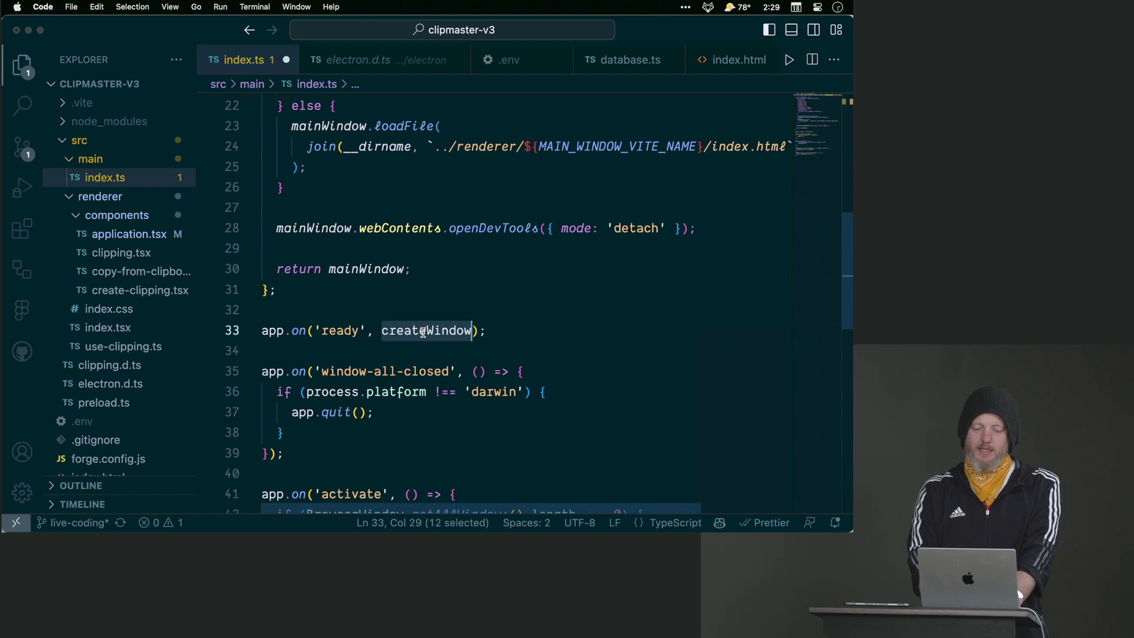
type("() => {")
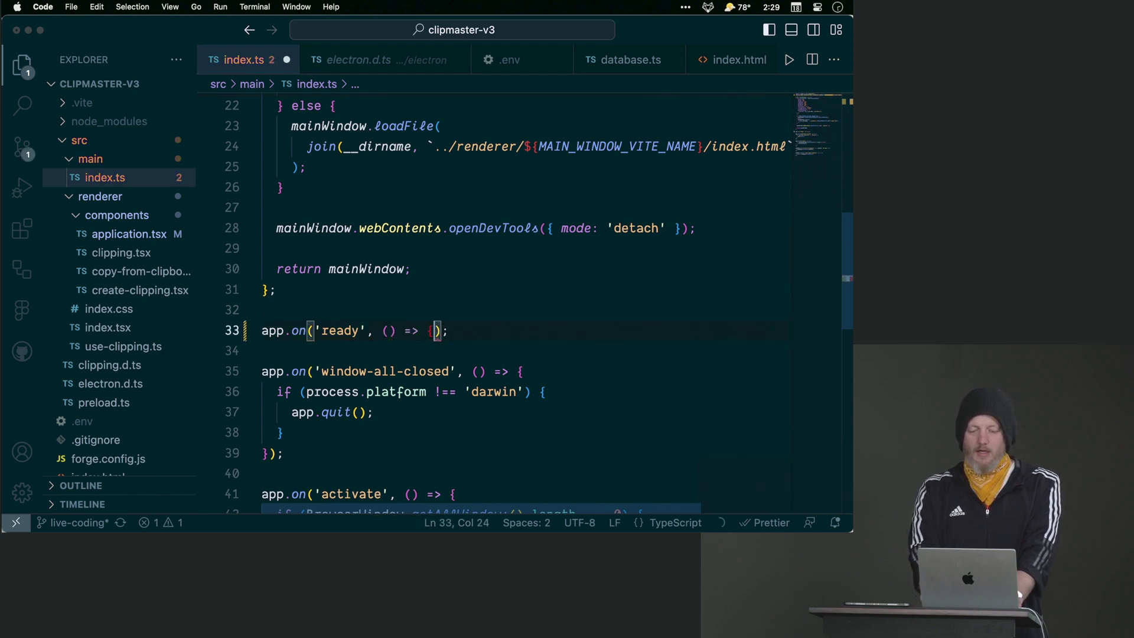
key("Return")
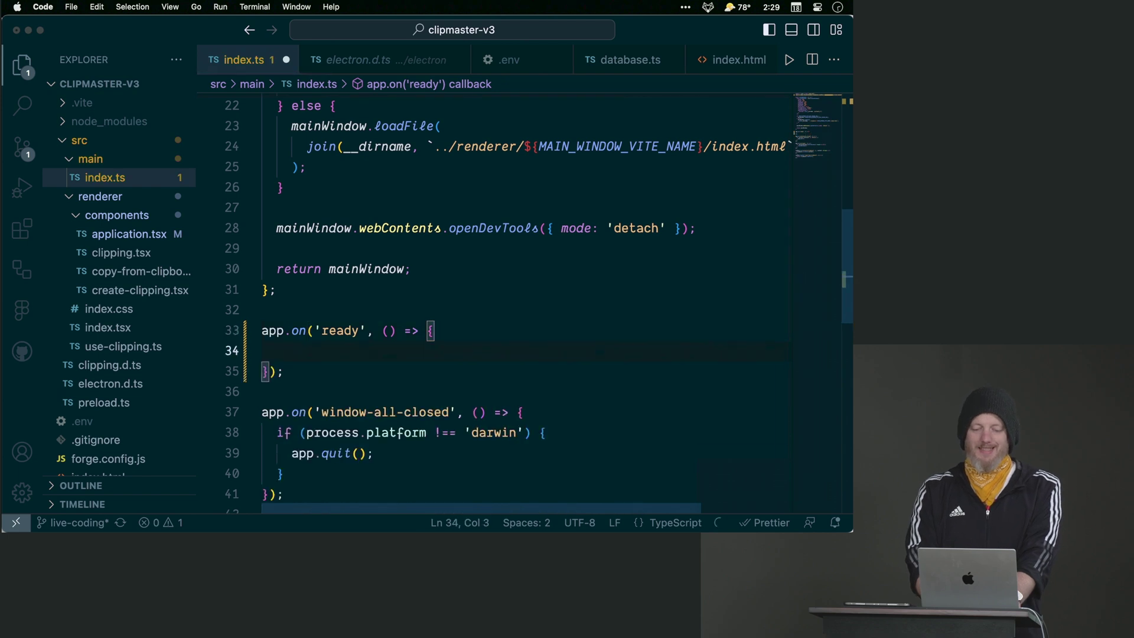
type("crea")
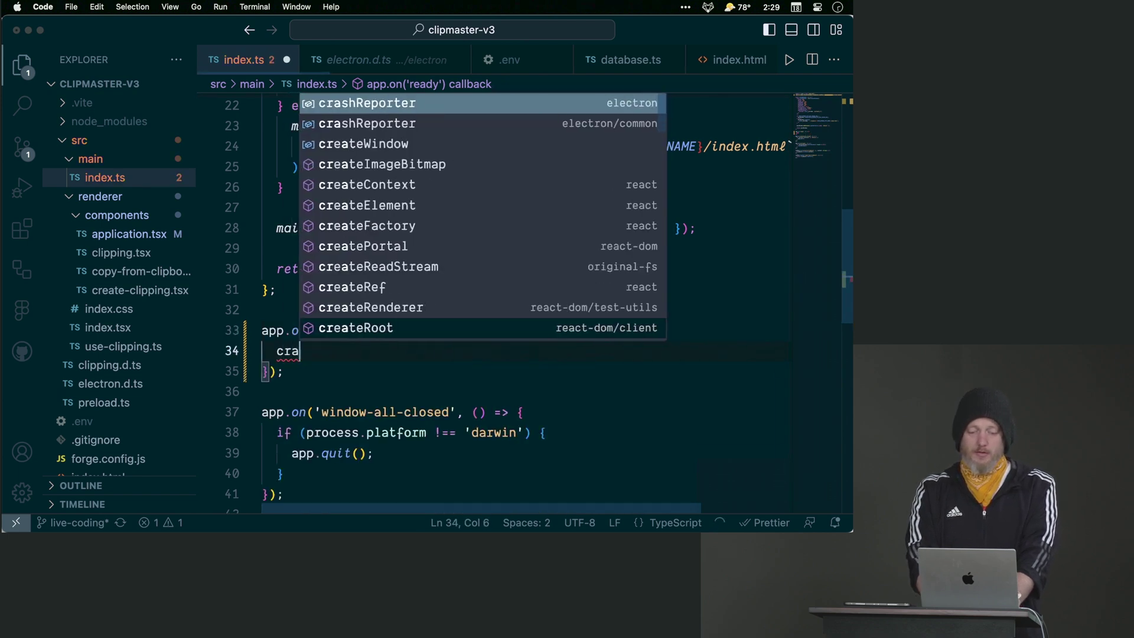
type("te")
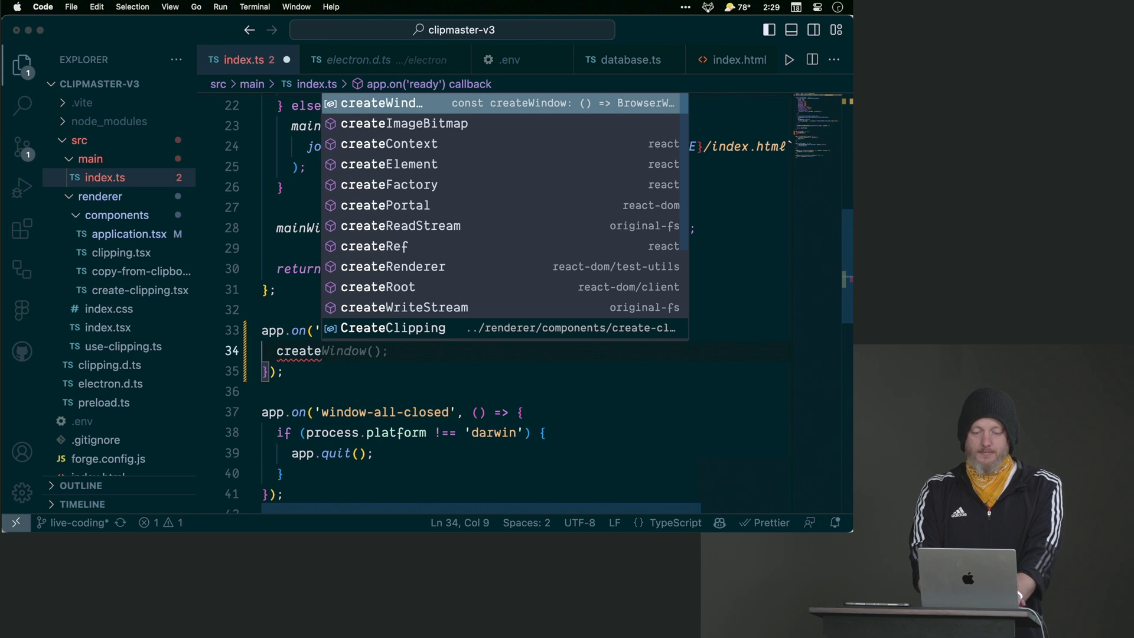
key("Tab")
key("Return")
key("Return")
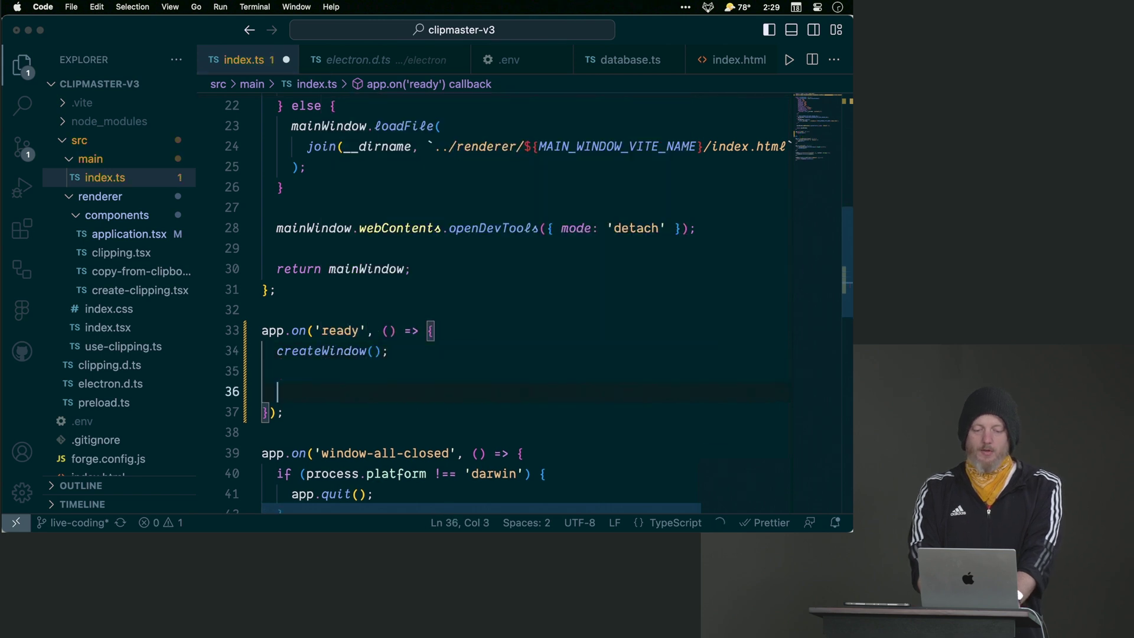
key("Tab")
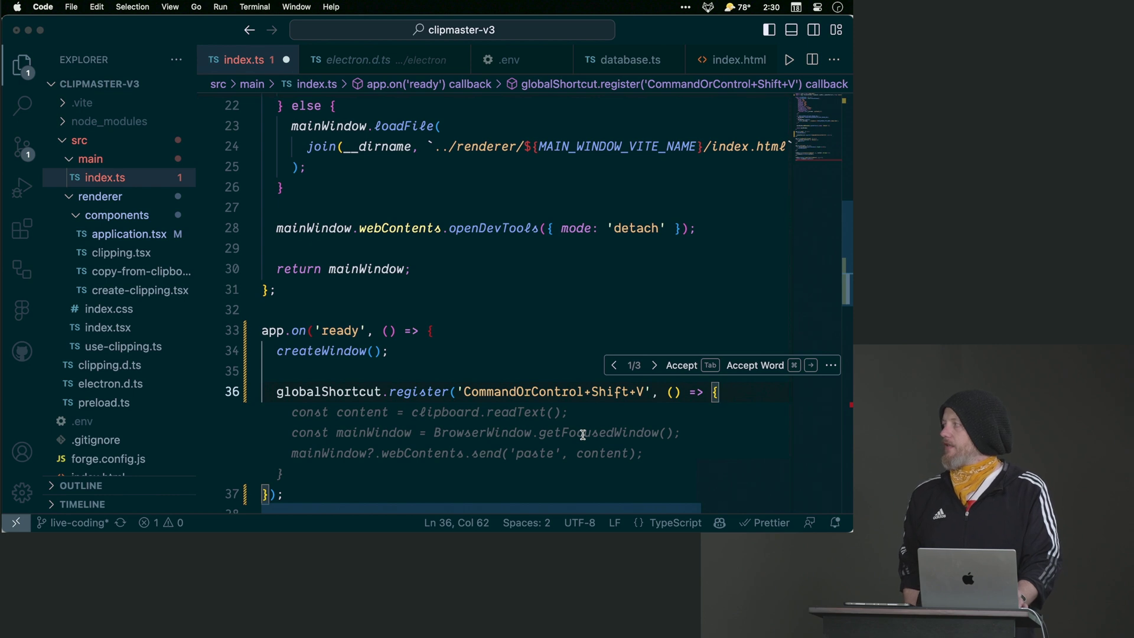
Step: Expand the globalShortcut.register callback body onto separate lines
key("Left")
key("Left")
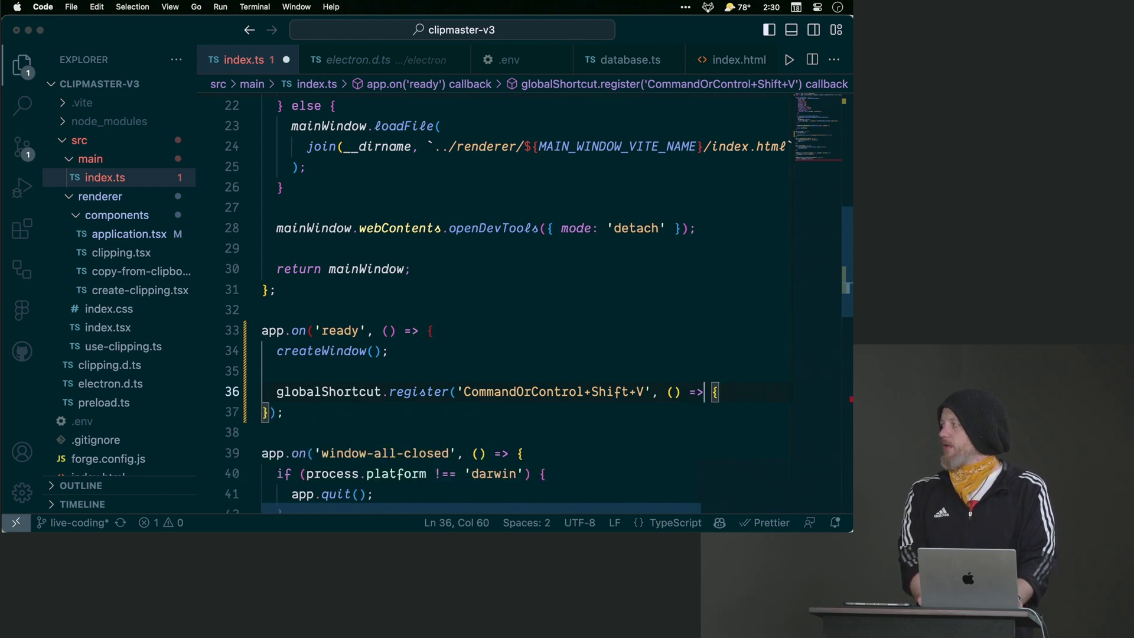
key("Left")
key("Left")
key("Left")
key("Left")
key("Left")
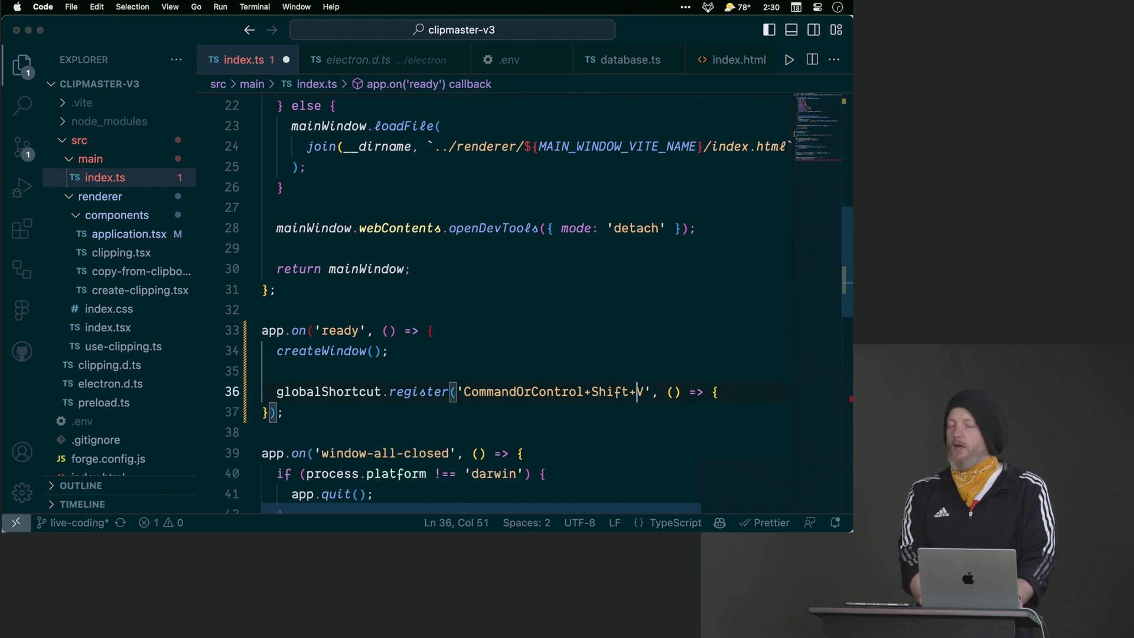
key("End")
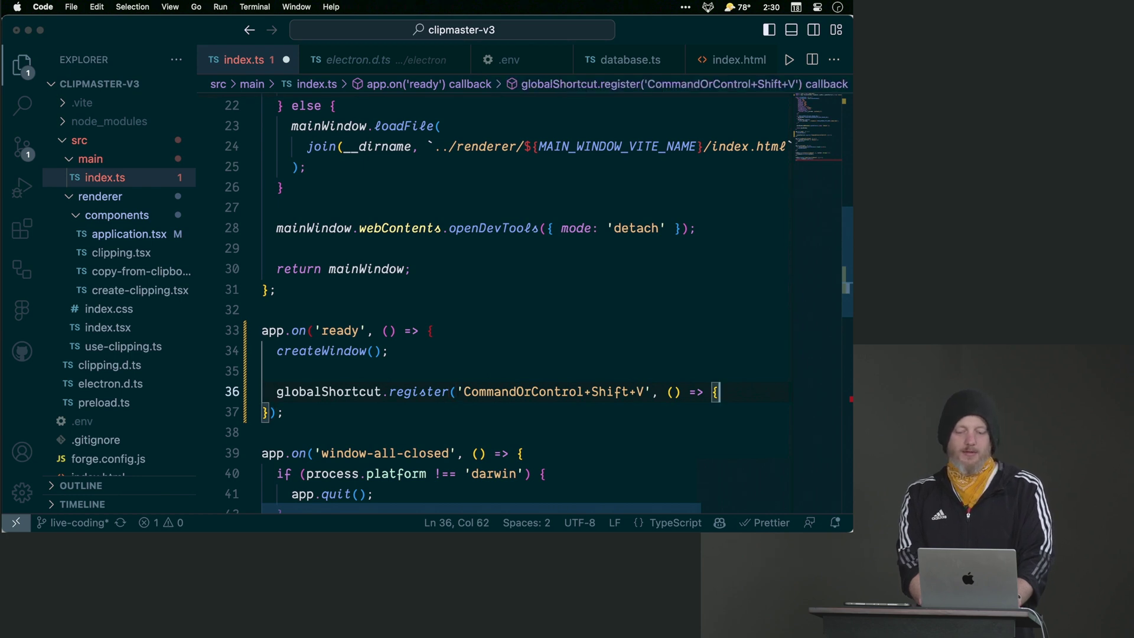
key("Left")
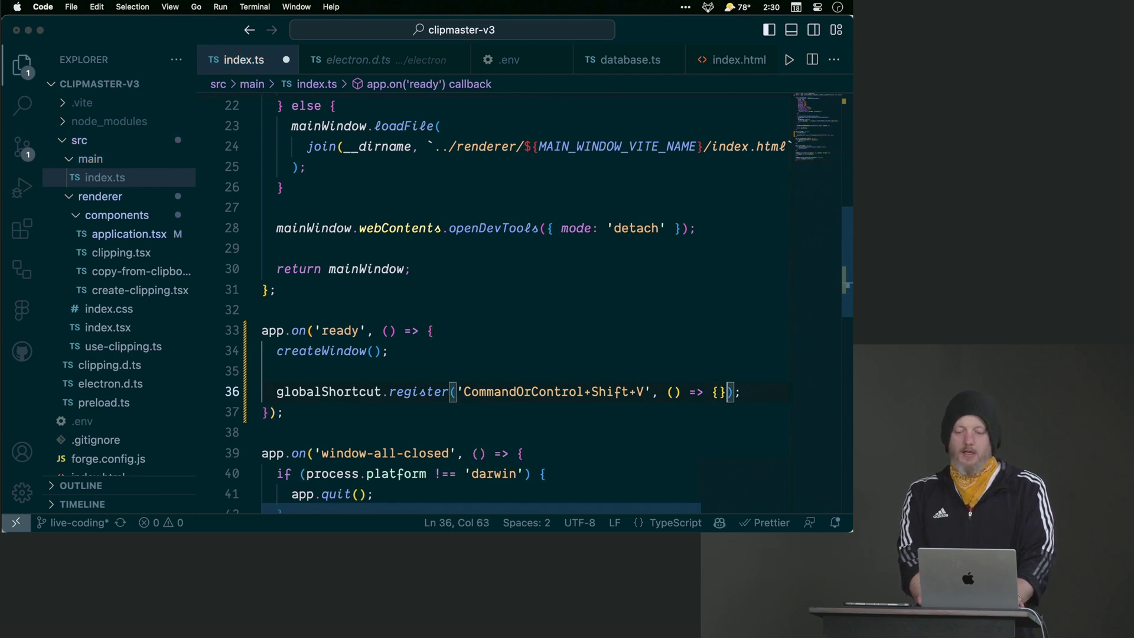
key("Return")
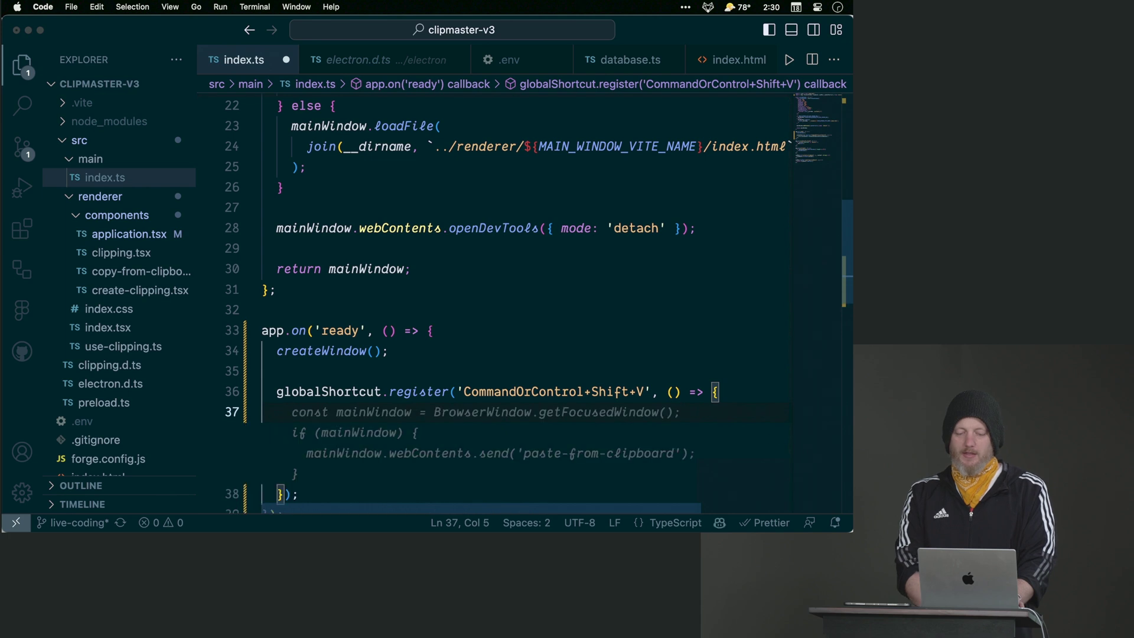
Step: Change the accelerator from 'CommandOrControl+Shift+V' to 'CommandOrControl+Shift+C' and indent the callback
double_click(479, 390)
left_click(647, 392, "shift")
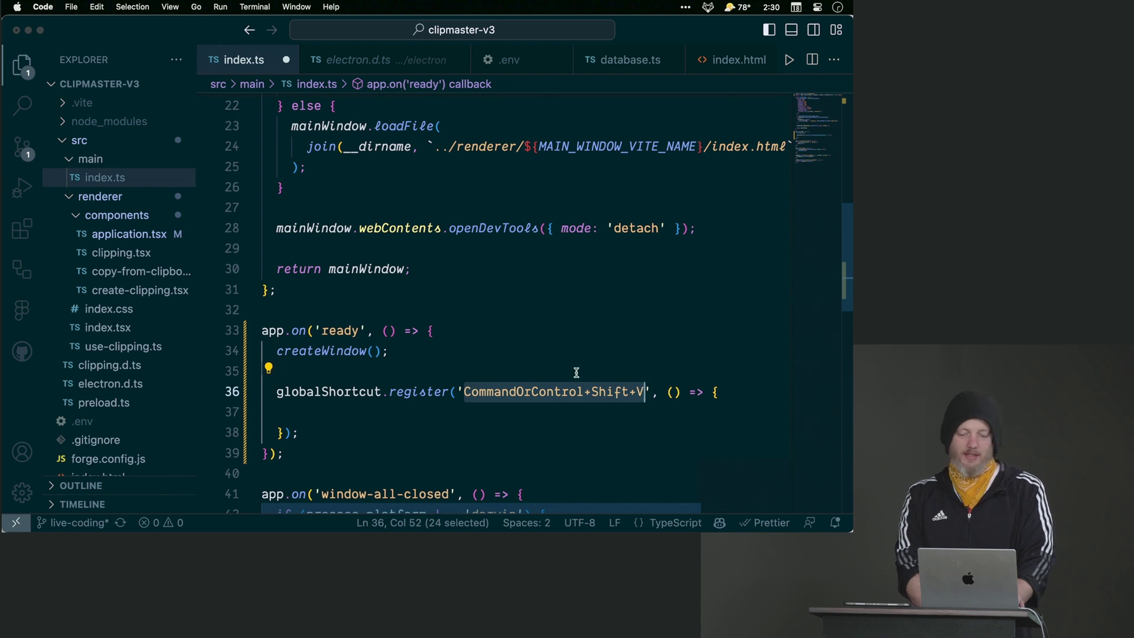
left_click(639, 392)
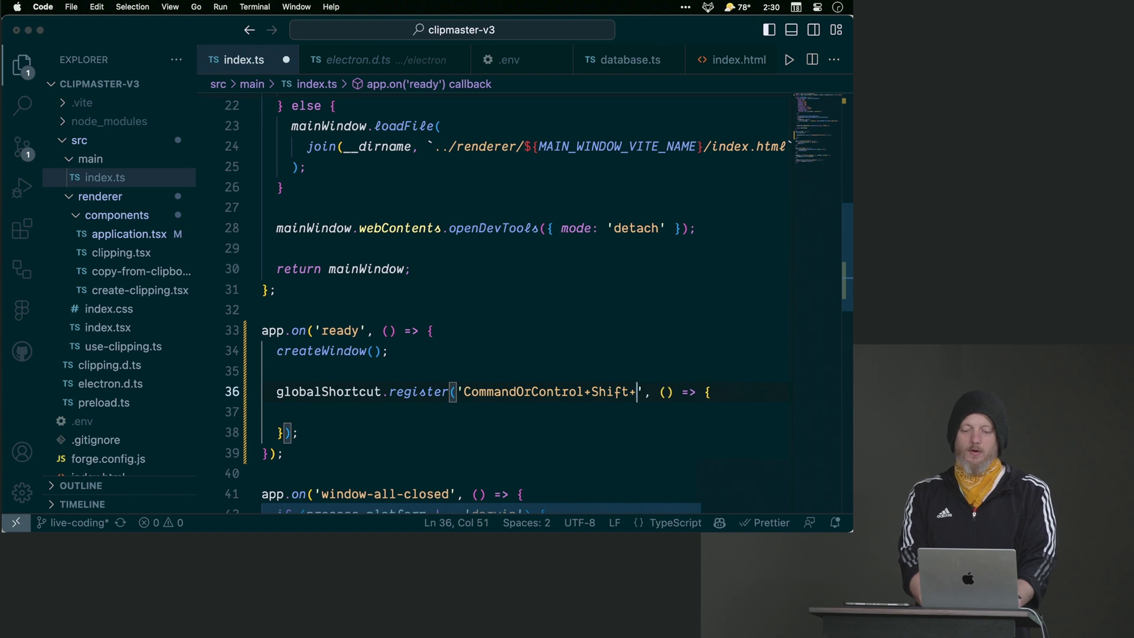
type("C")
key("End")
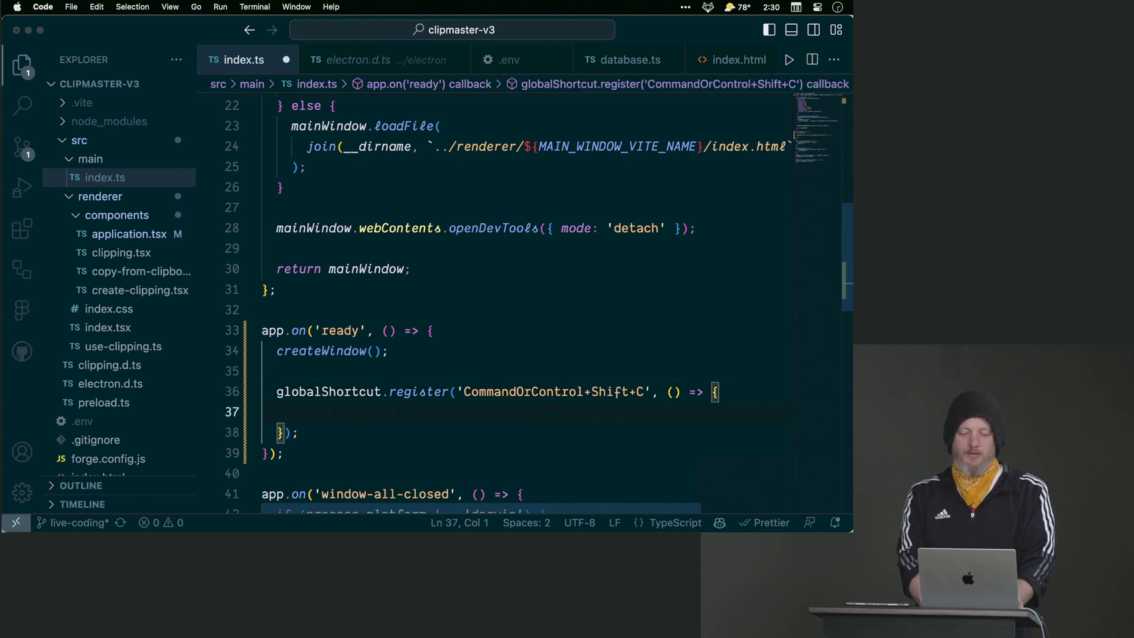
key("Tab")
key("Tab")
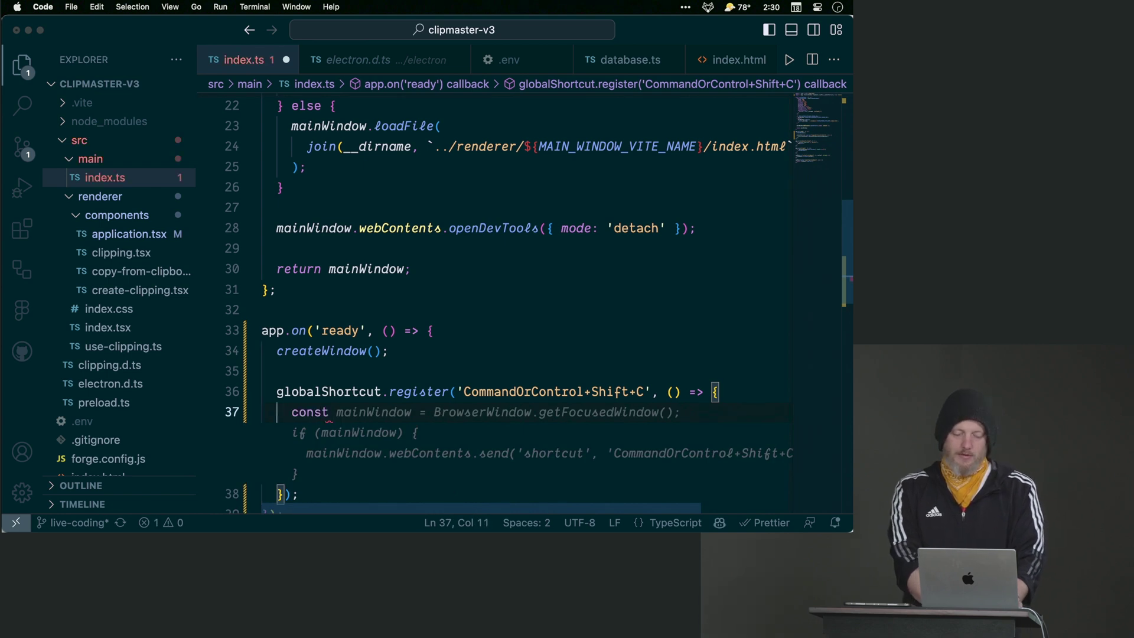
scroll(522, 310, "down", 3)
scroll(523, 310, "down", 3)
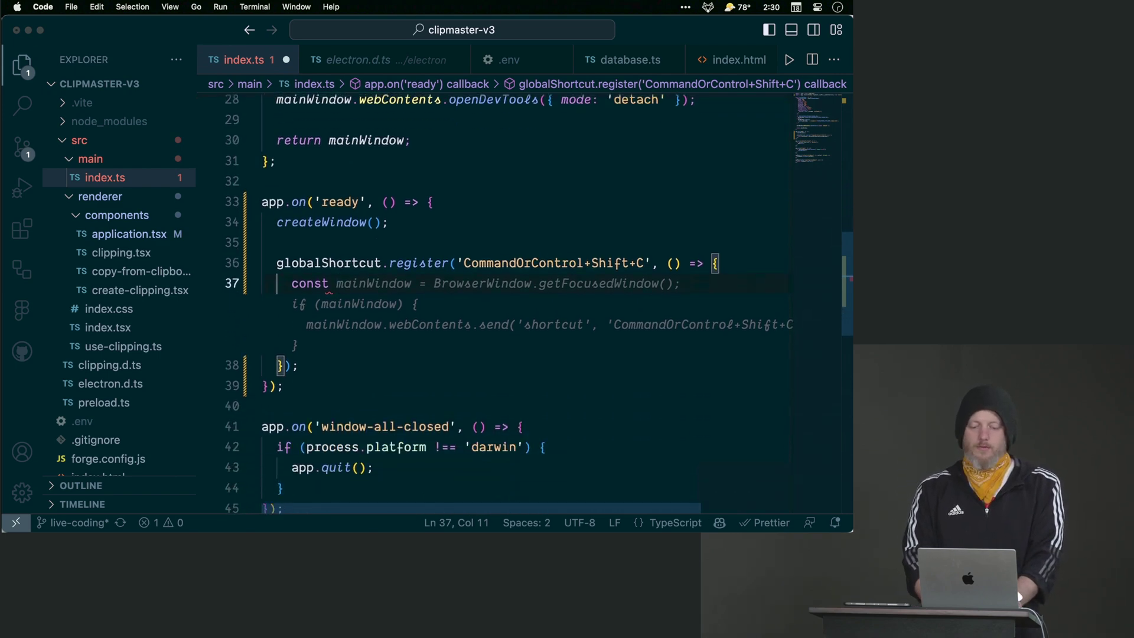
type("contet")
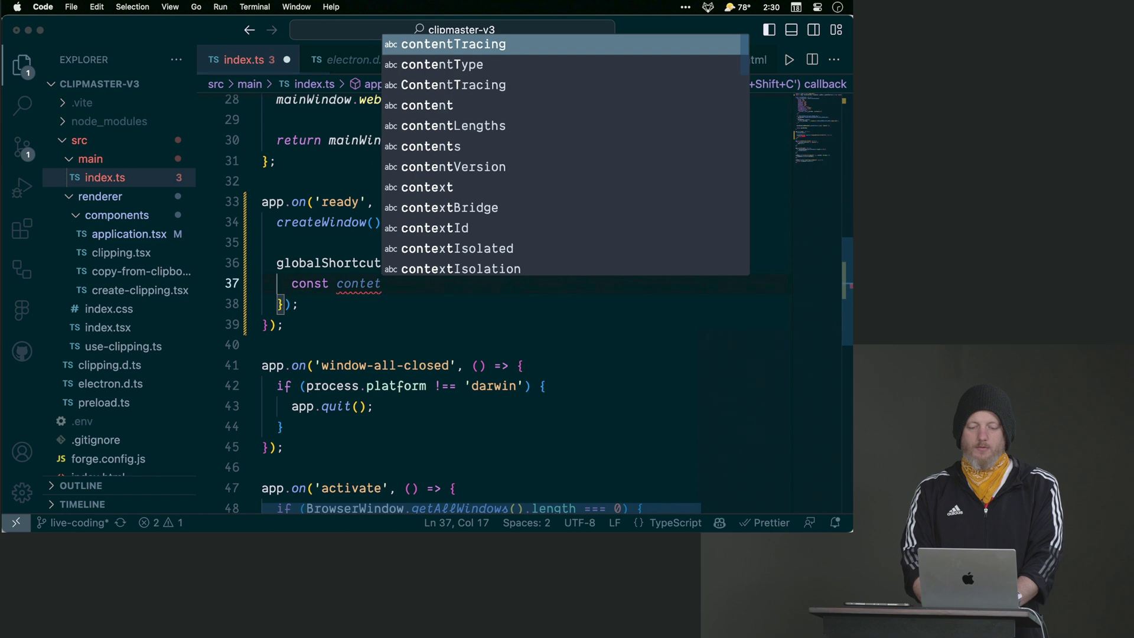
key("BackSpace")
type("nt =")
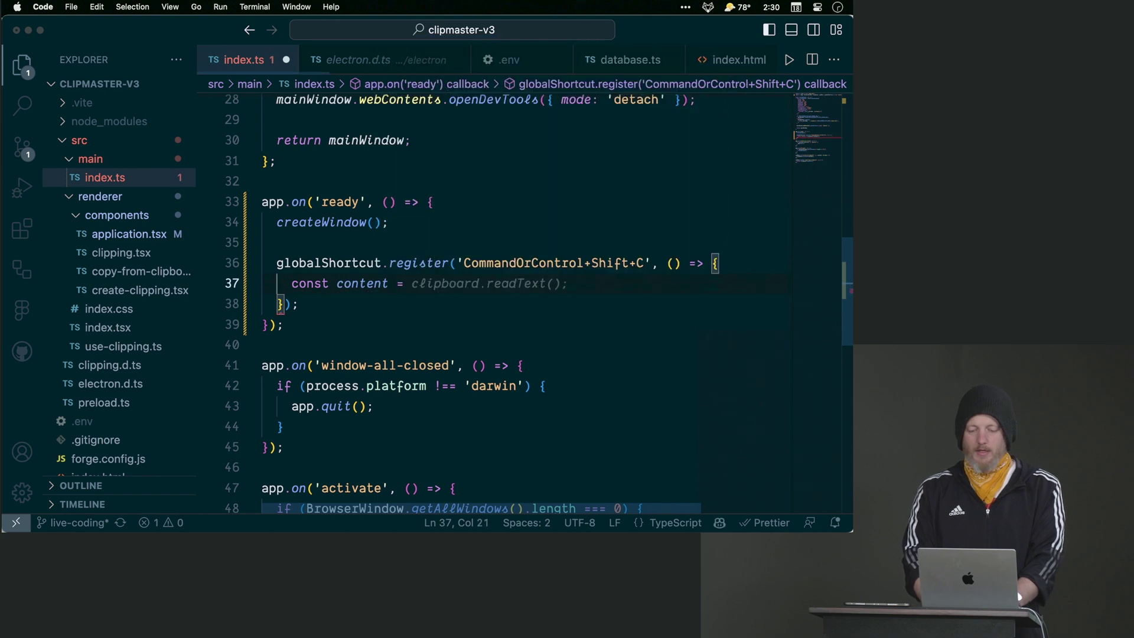
Step: Remove the trial clipboard.readText() line from the shortcut callback
key("Tab")
scroll(533, 302, "down", 2)
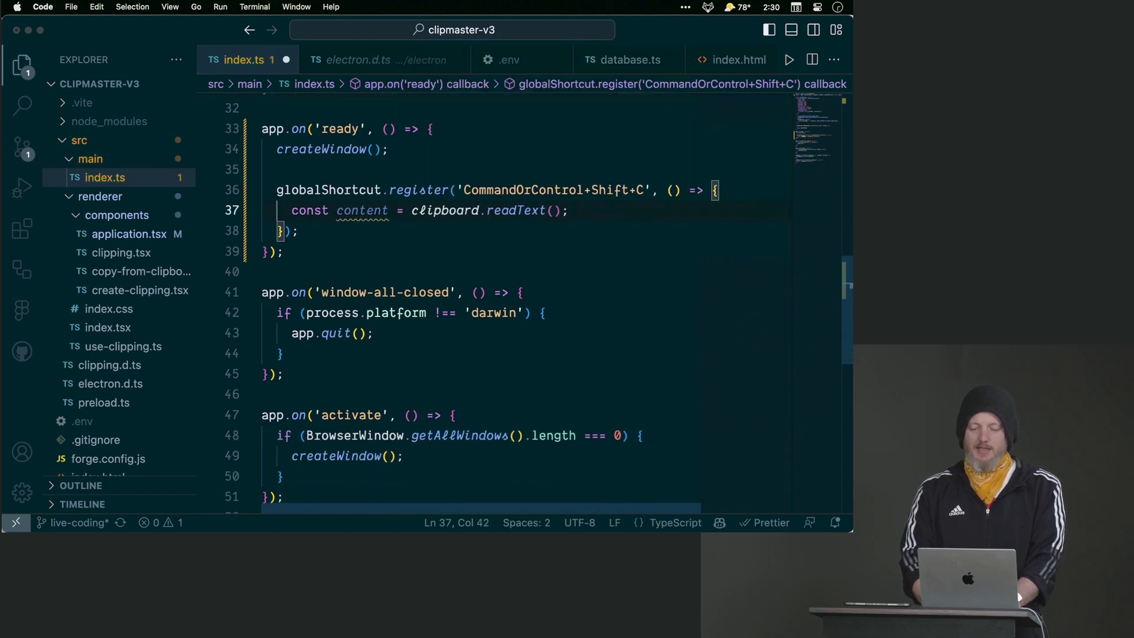
scroll(532, 301, "up", 1)
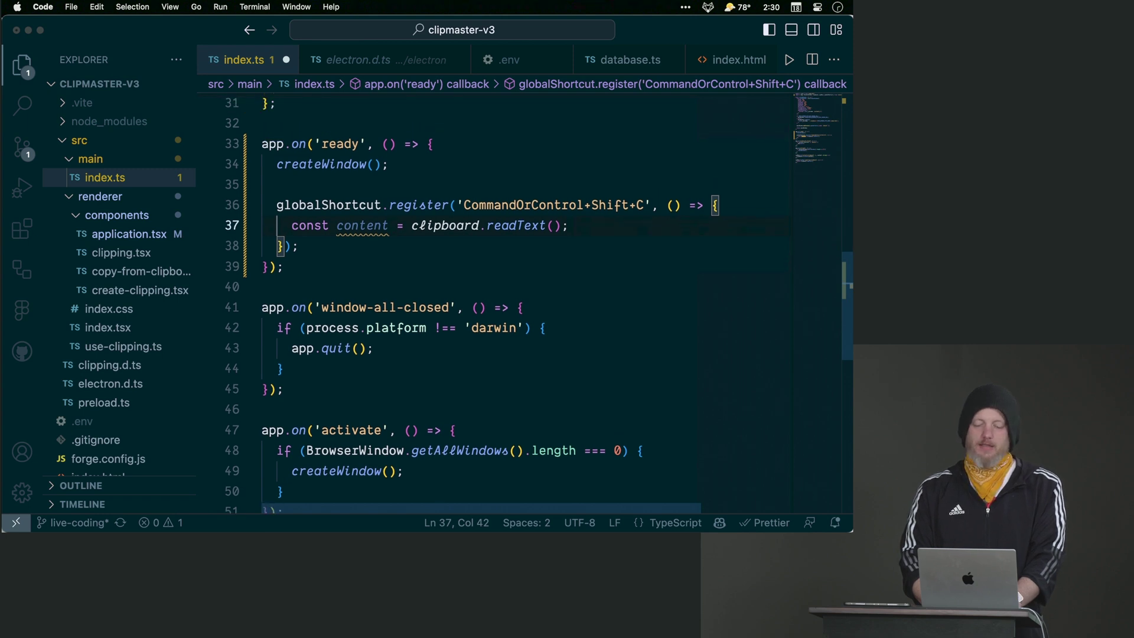
scroll(531, 301, "down", 1)
key("shift+Home")
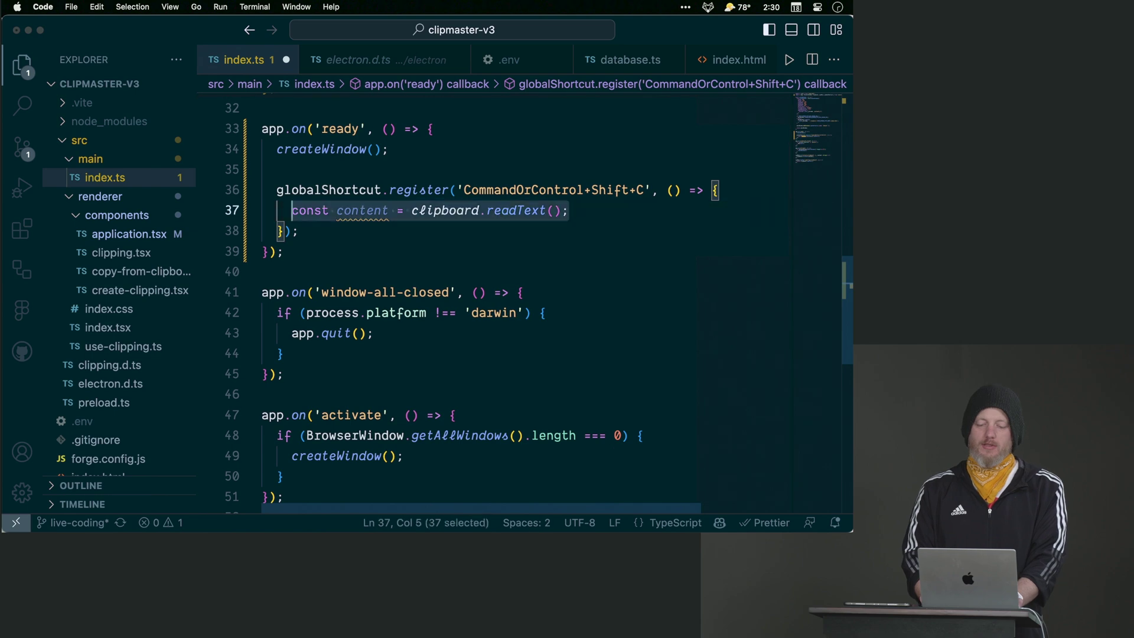
key("BackSpace")
key("Up")
key("End")
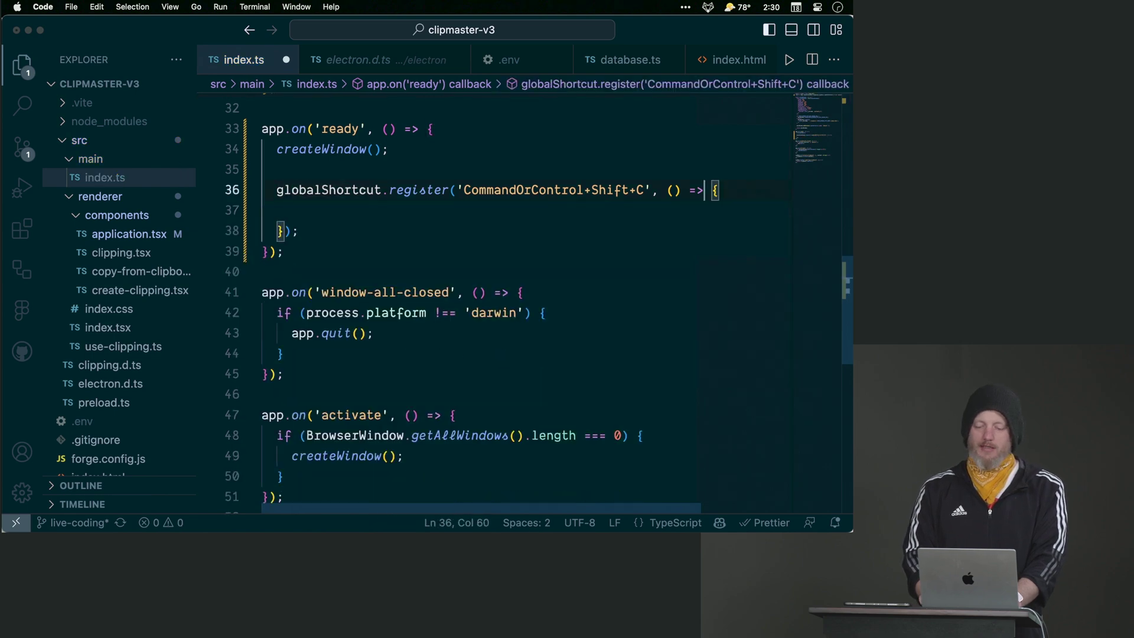
key("Down")
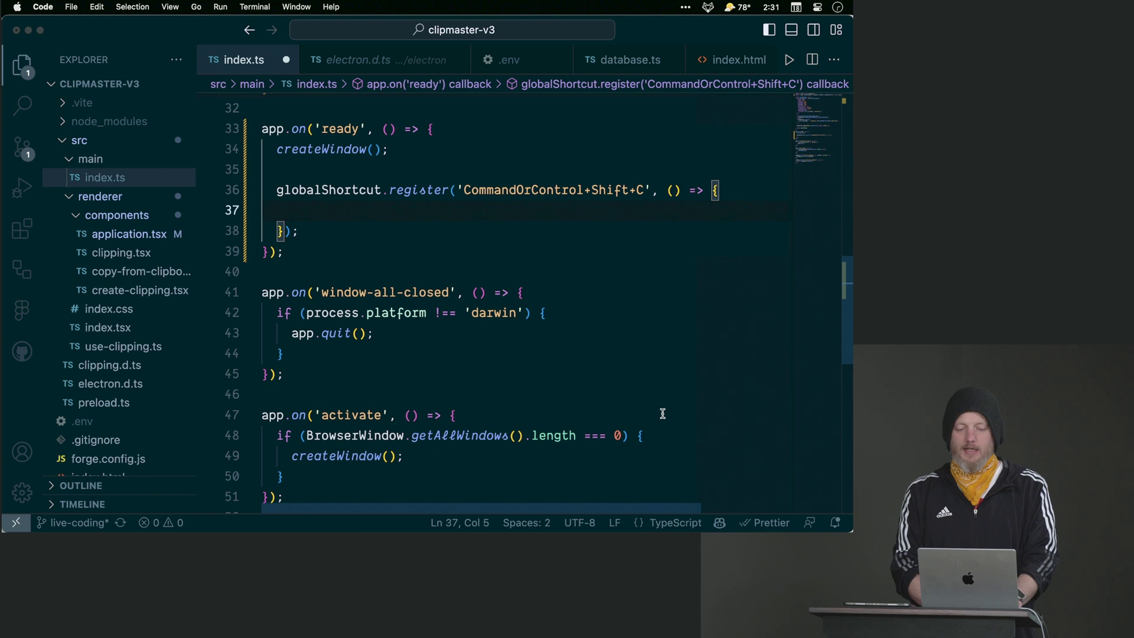
type("a")
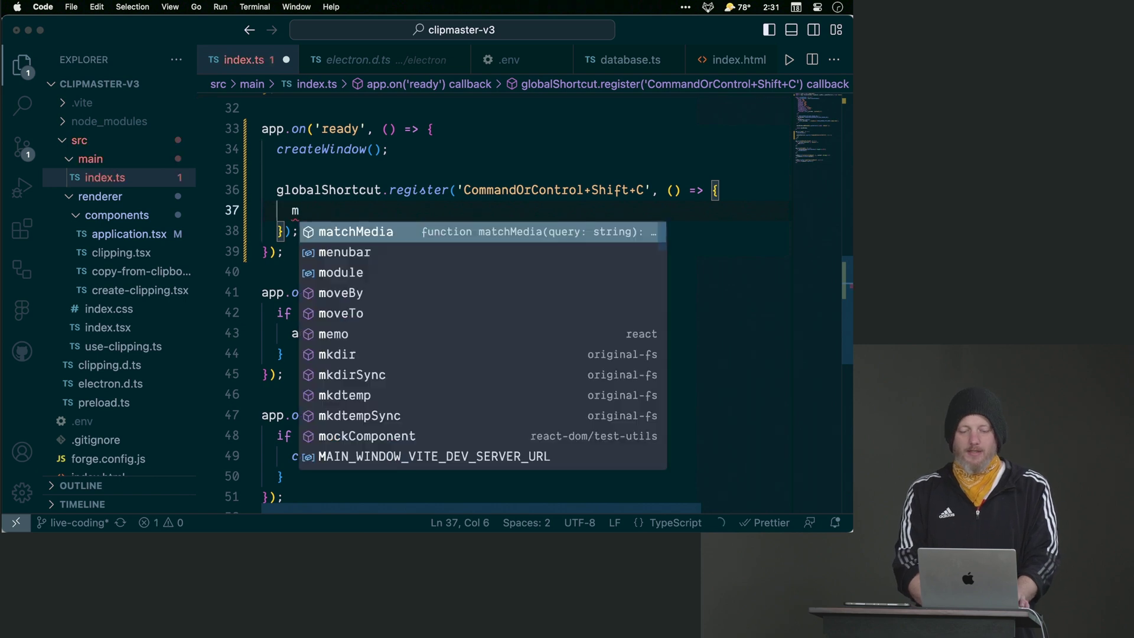
type("in")
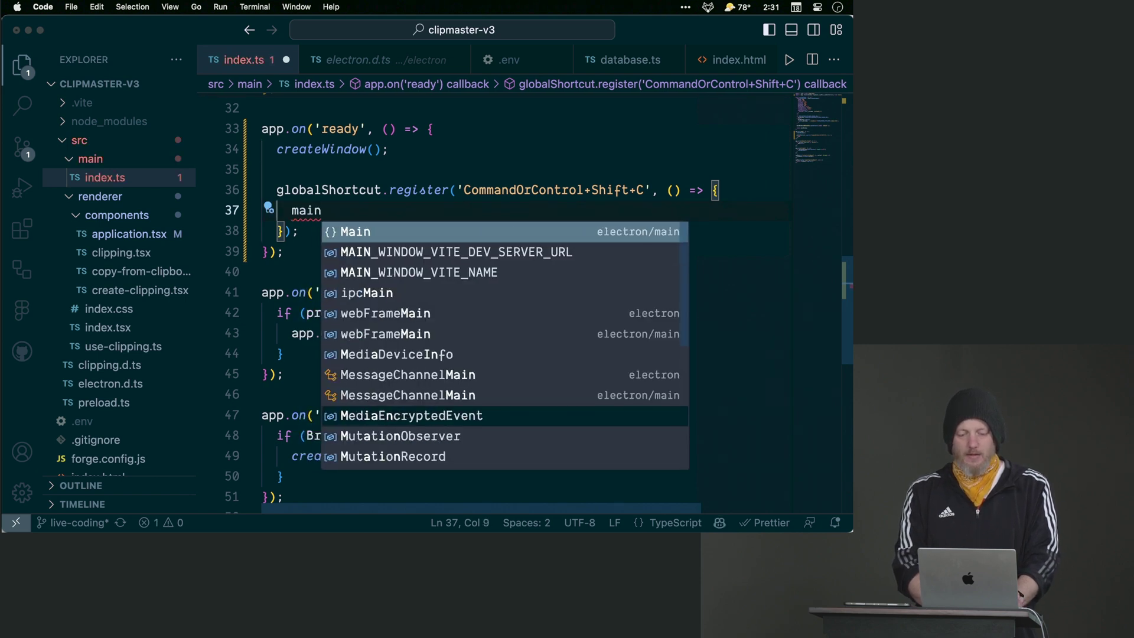
Step: Store the createWindow() result in const browserWindow, then return to the empty callback
key("BackSpace")
key("BackSpace")
key("BackSpace")
key("BackSpace")
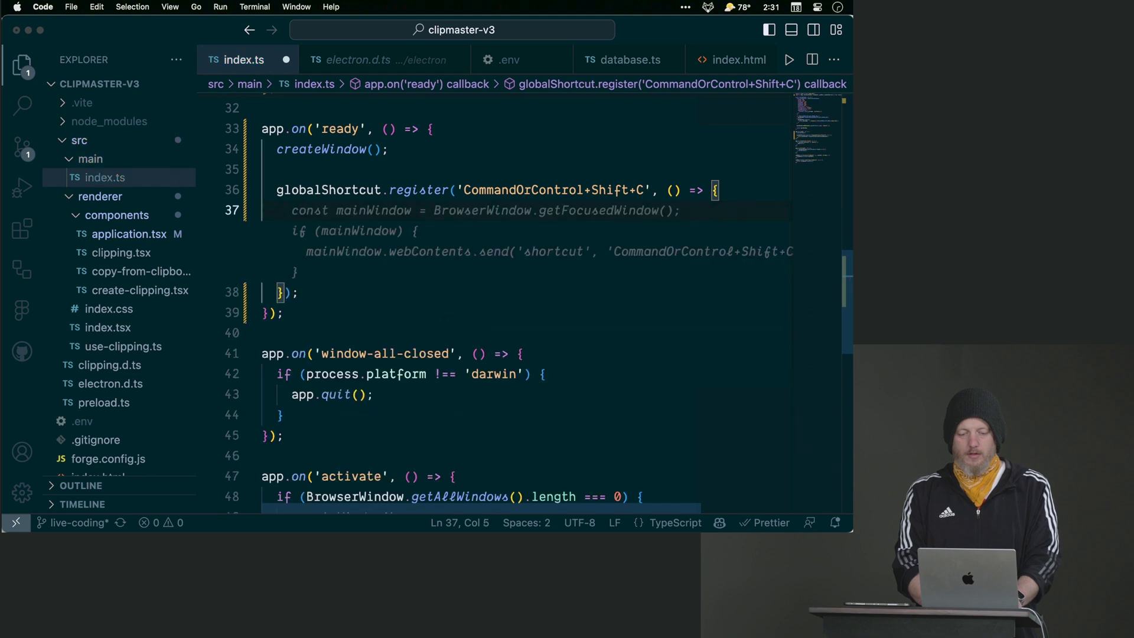
type("mai")
key("BackSpace")
key("BackSpace")
key("BackSpace")
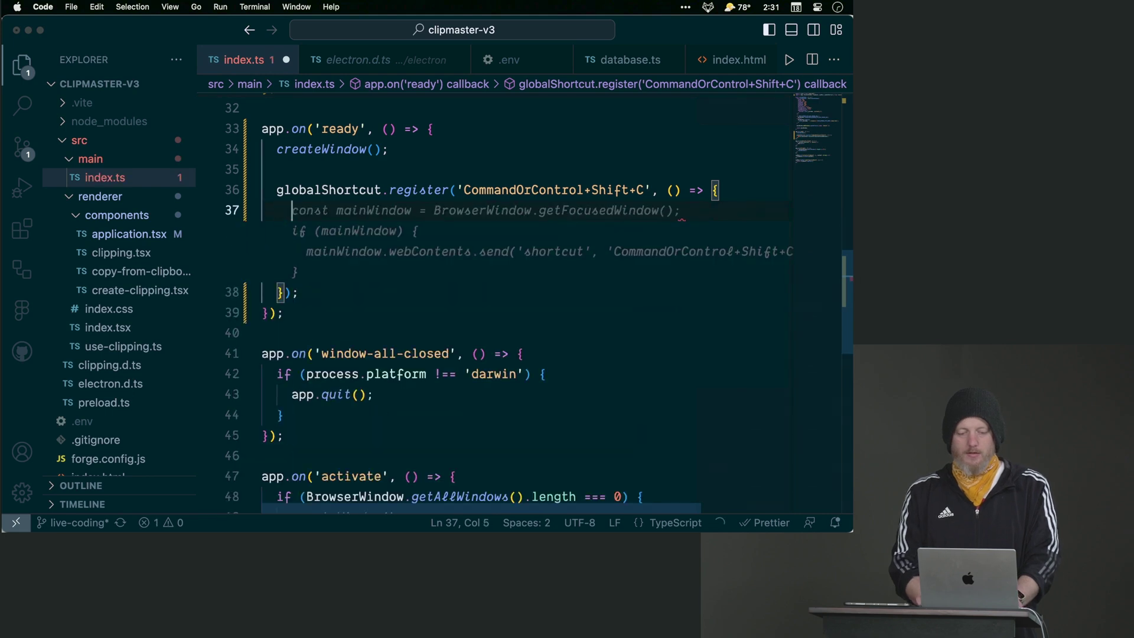
key("Up")
key("Up")
key("Up")
key("Down")
key("Down")
key("Down")
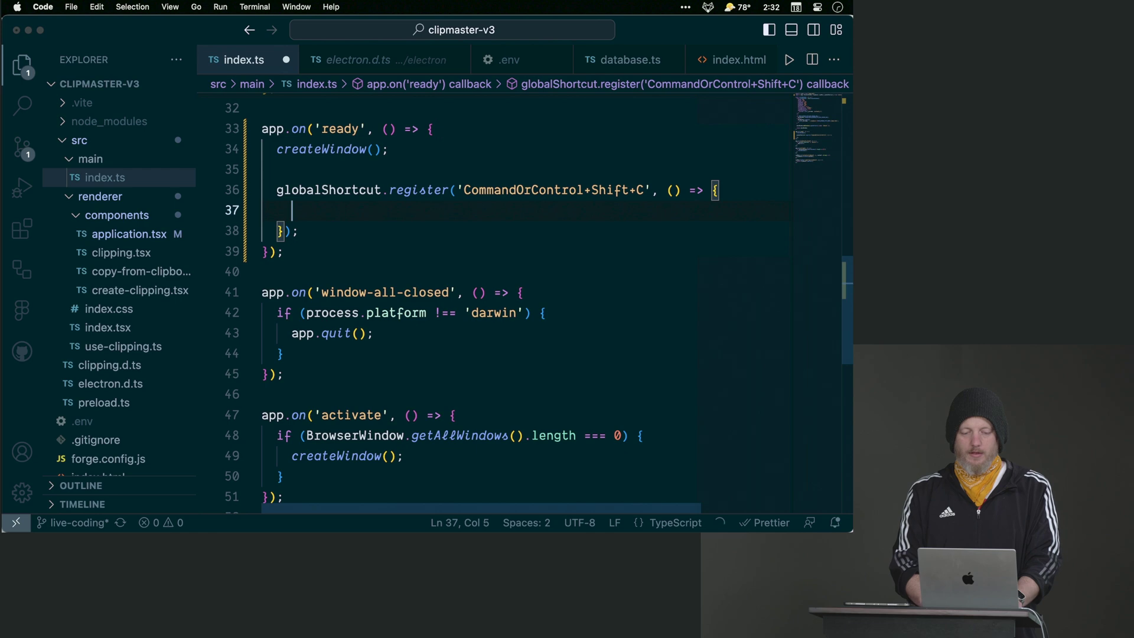
key("Up")
key("Up")
key("Up")
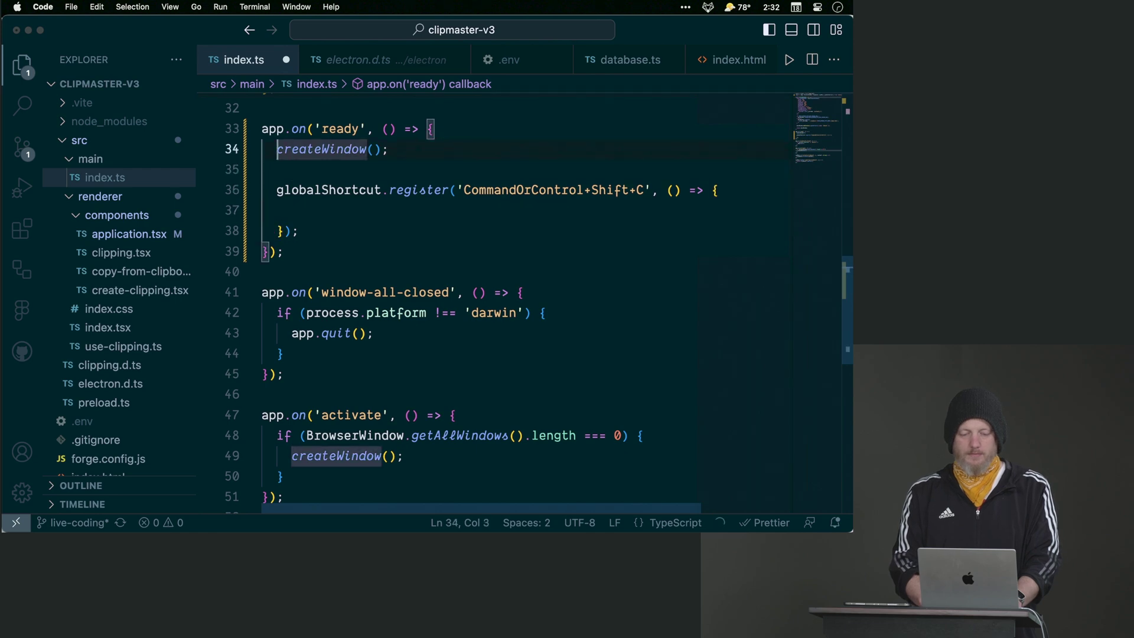
type("const ")
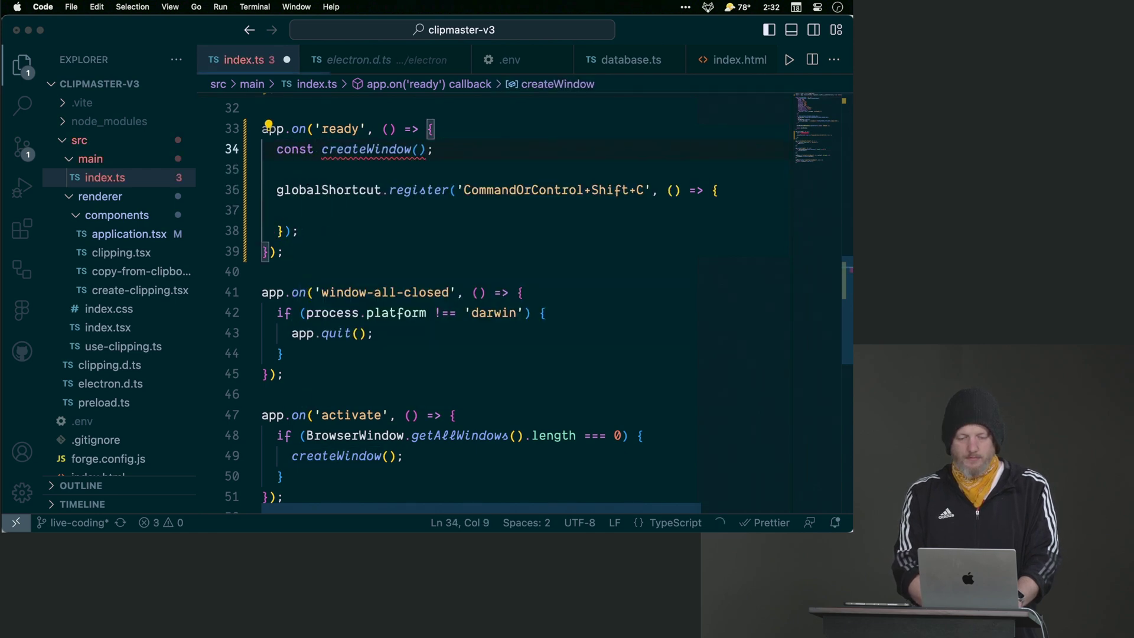
type("brows")
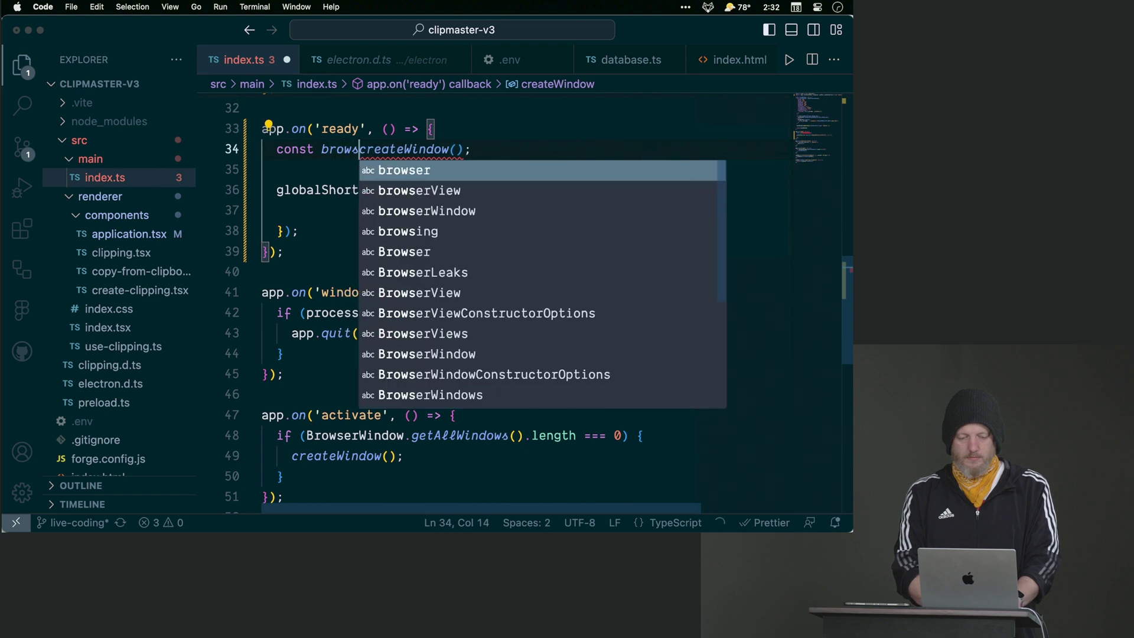
type("wer")
key("BackSpace")
key("BackSpace")
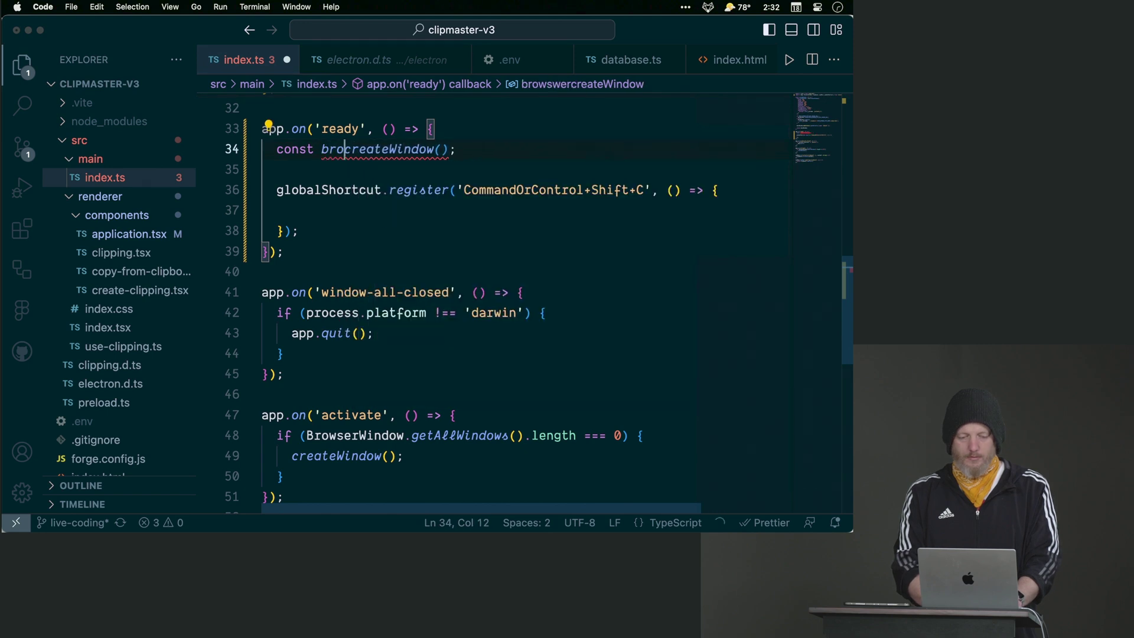
type("ser")
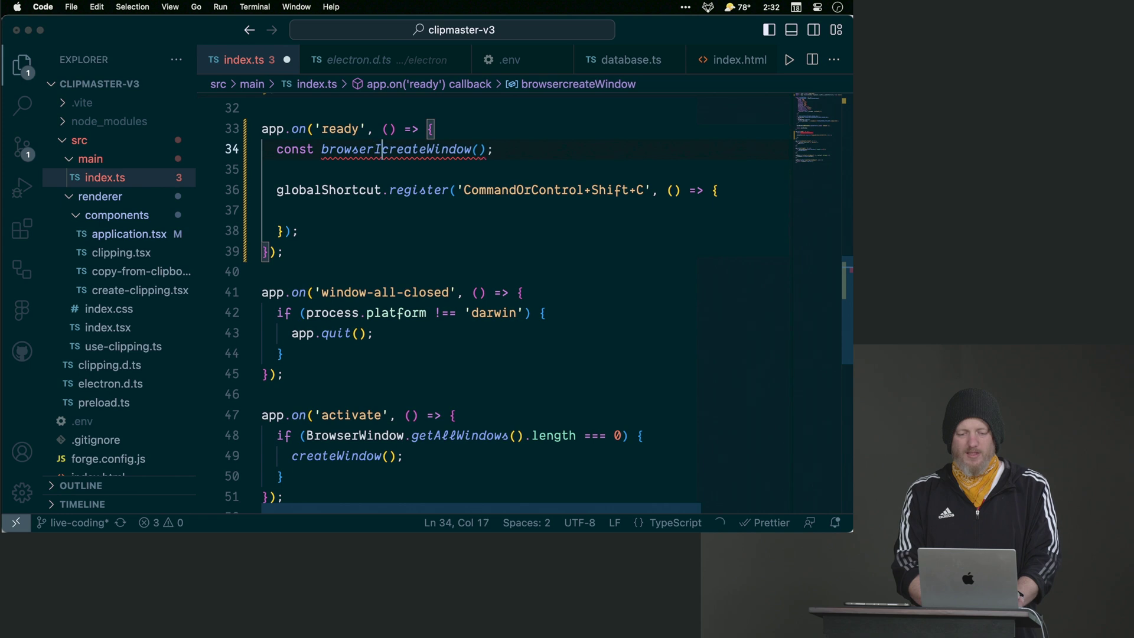
type("Window =")
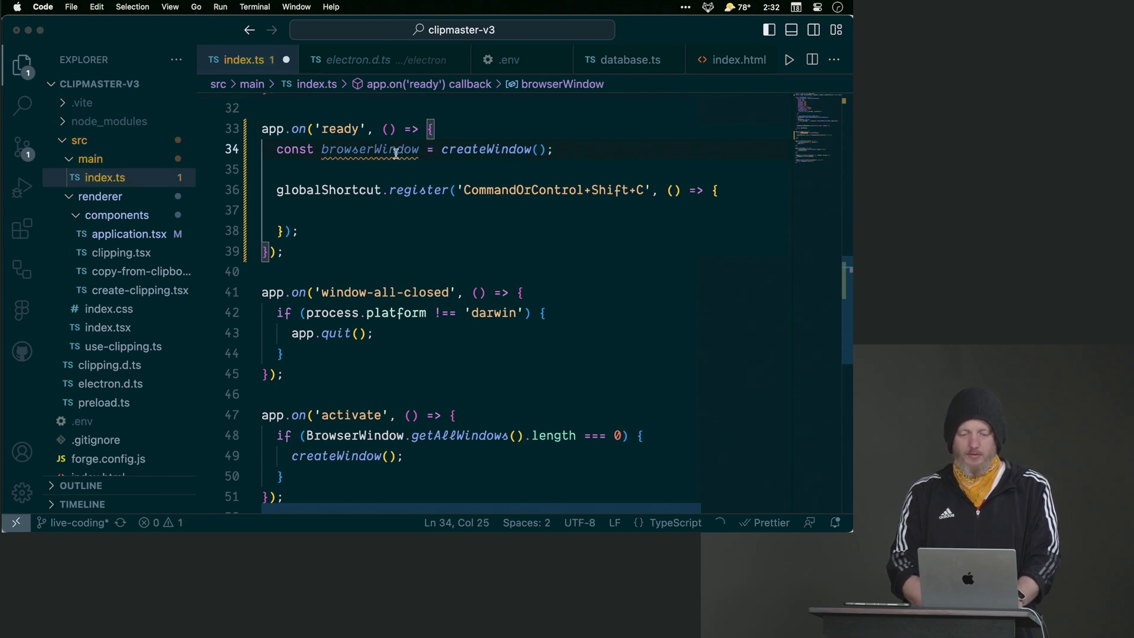
left_click(377, 212)
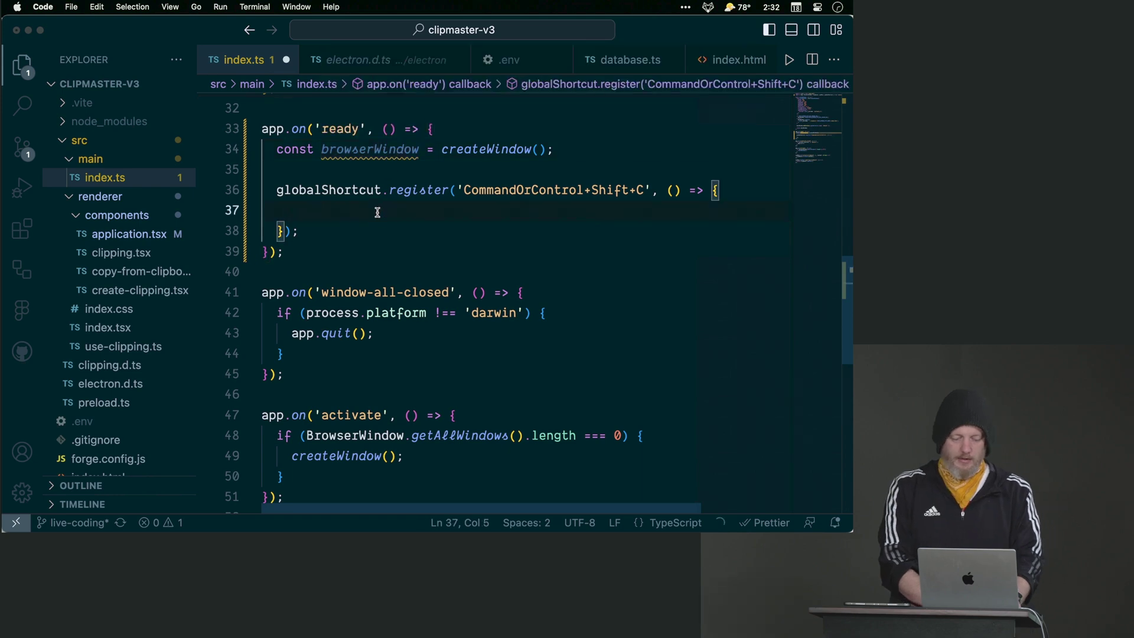
type("bro")
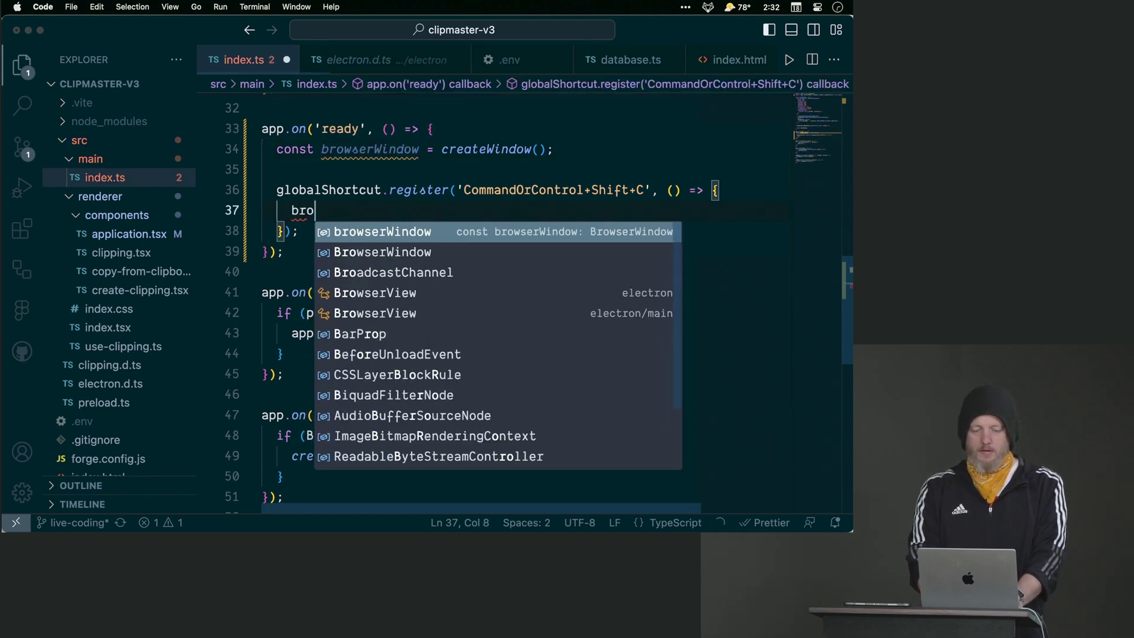
type("ws")
Step: Add browserWindow.show() and browserWindow.focus() to the shortcut callback and save
key("Tab")
type(".sh")
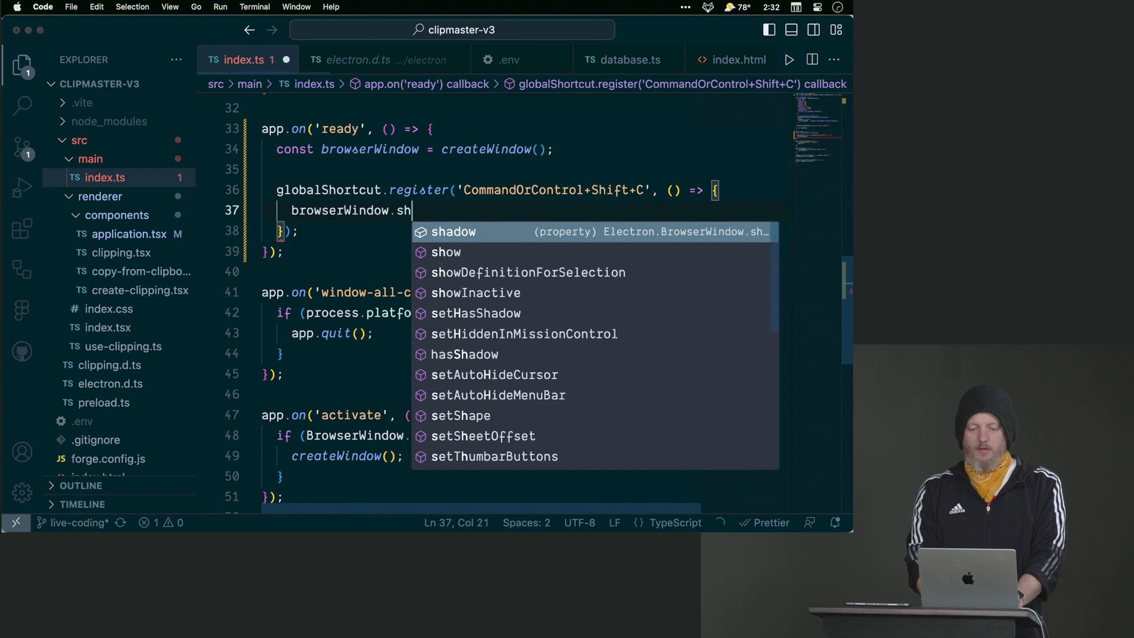
type("ow();")
key("Return")
key("ctrl+s")
type("br")
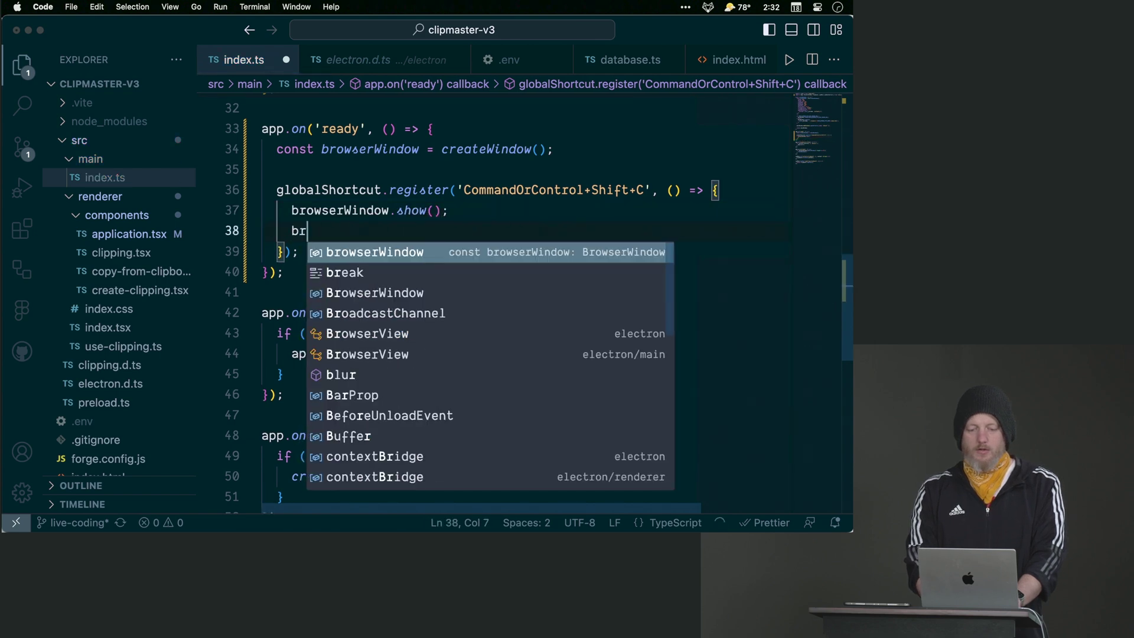
type("o")
key("BackSpace")
key("BackSpace")
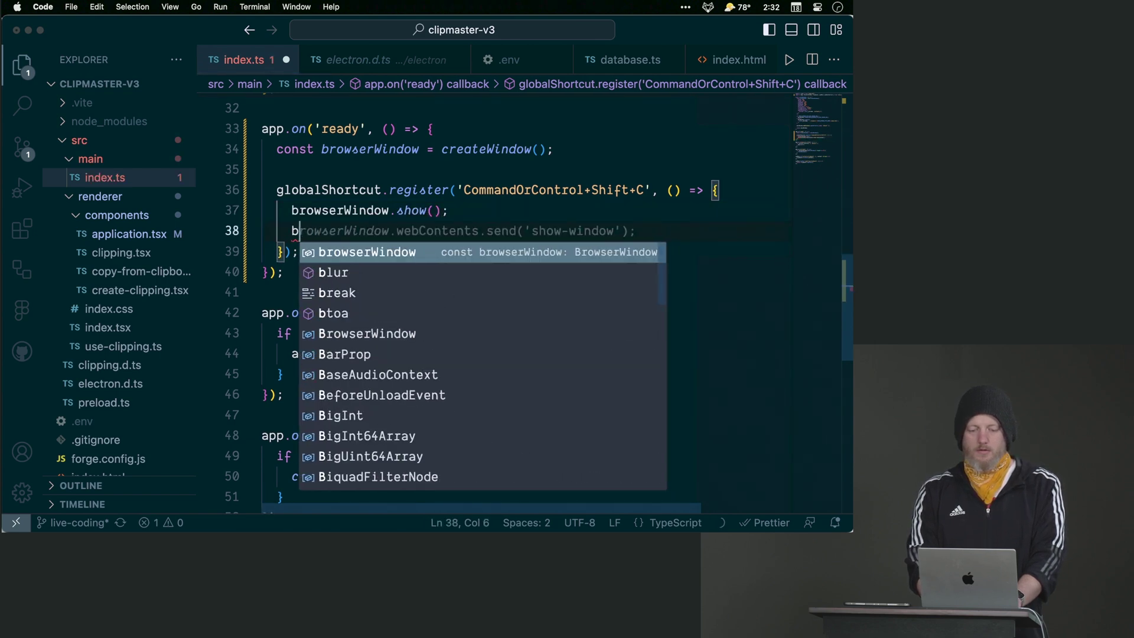
type("rows")
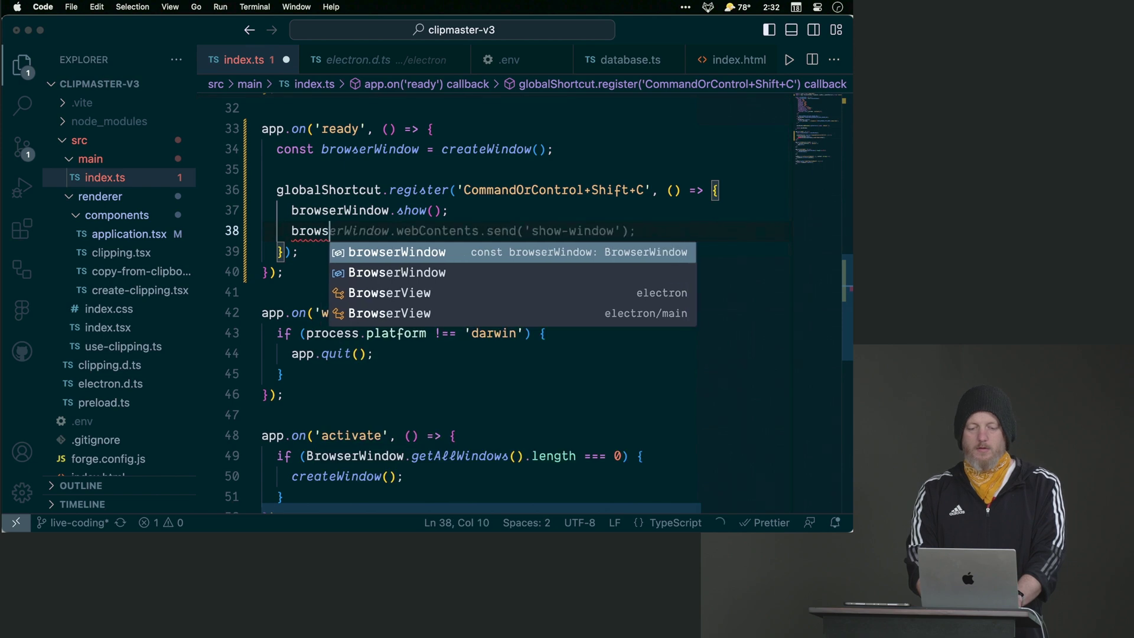
type("erWindow.Fo")
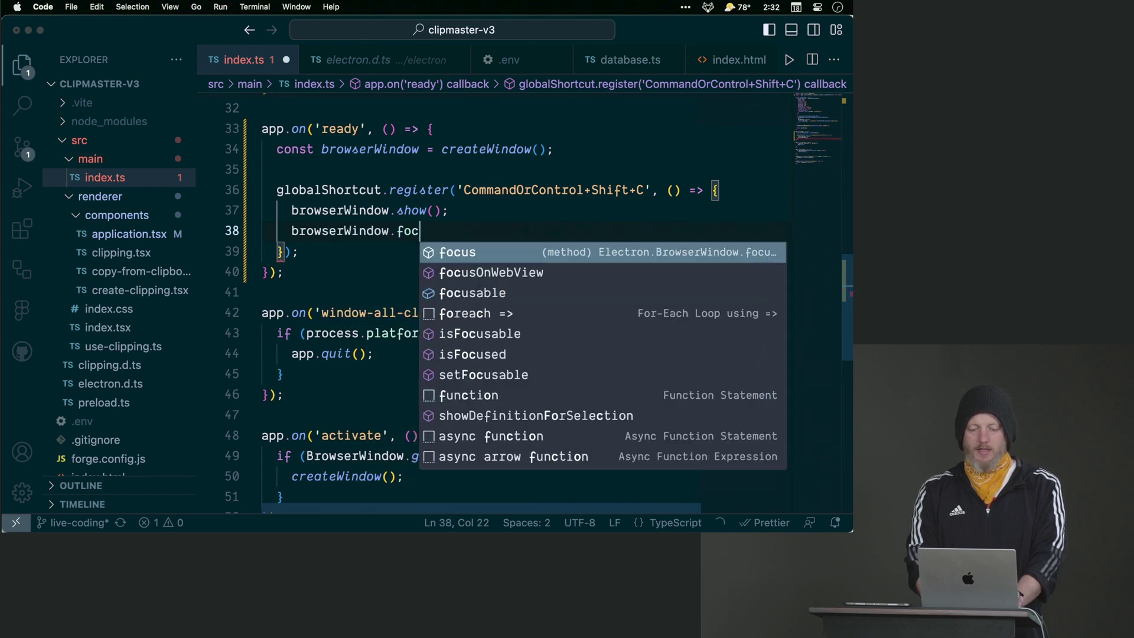
type("cus();")
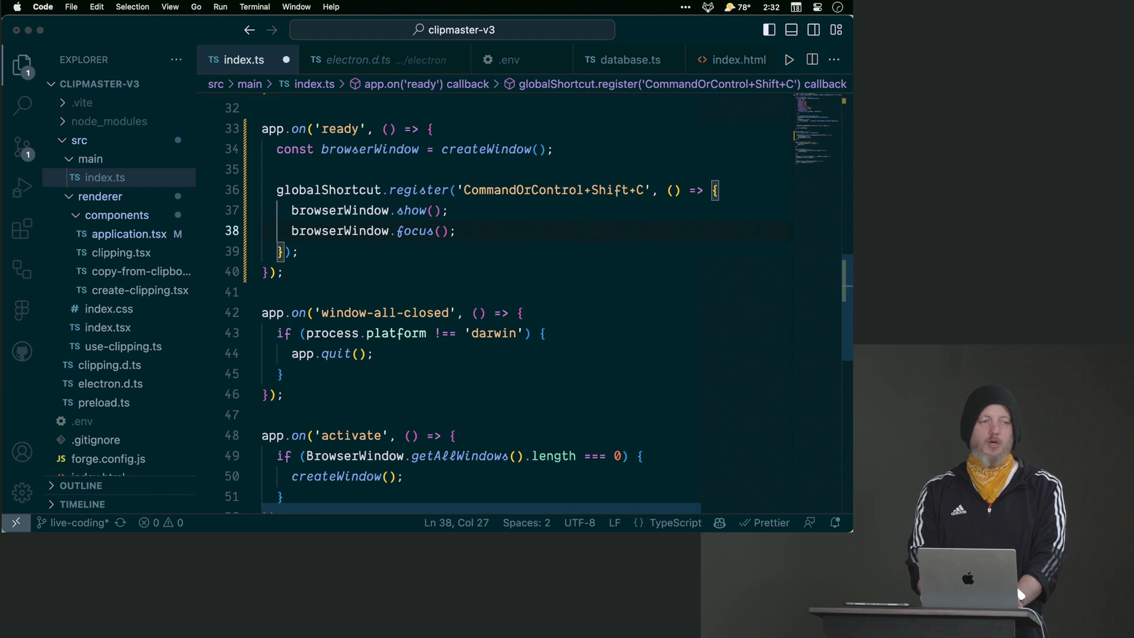
Step: Insert app.focus() at the top of the shortcut callback and save index.ts
key("Up")
key("Up")
key("End")
key("Return")
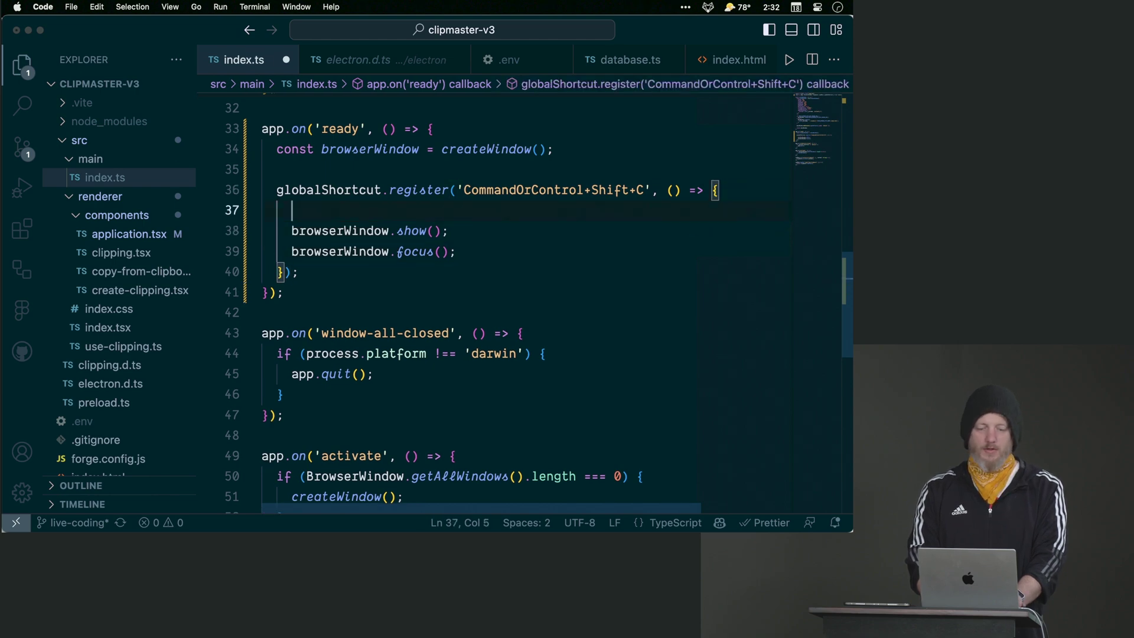
type("app.")
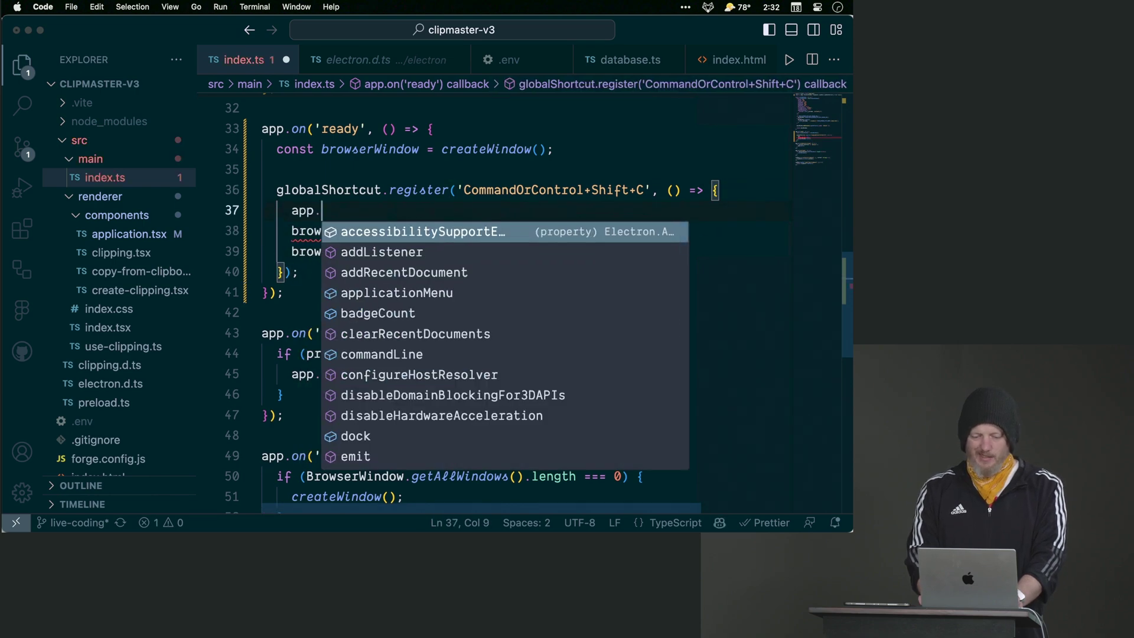
key("Down")
key("Down")
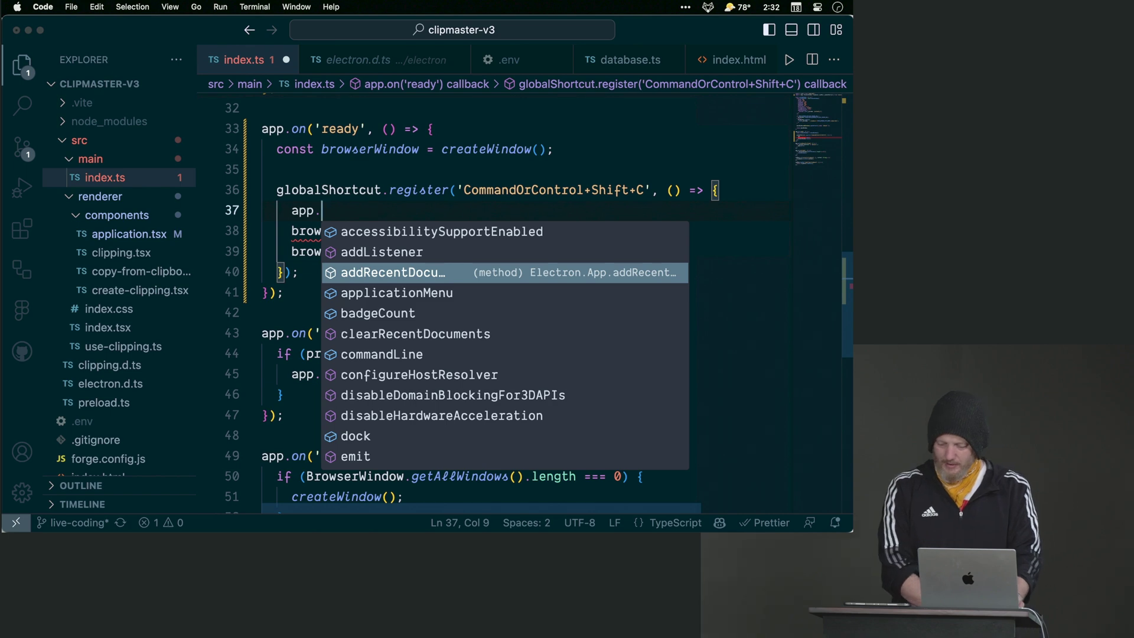
key("Up")
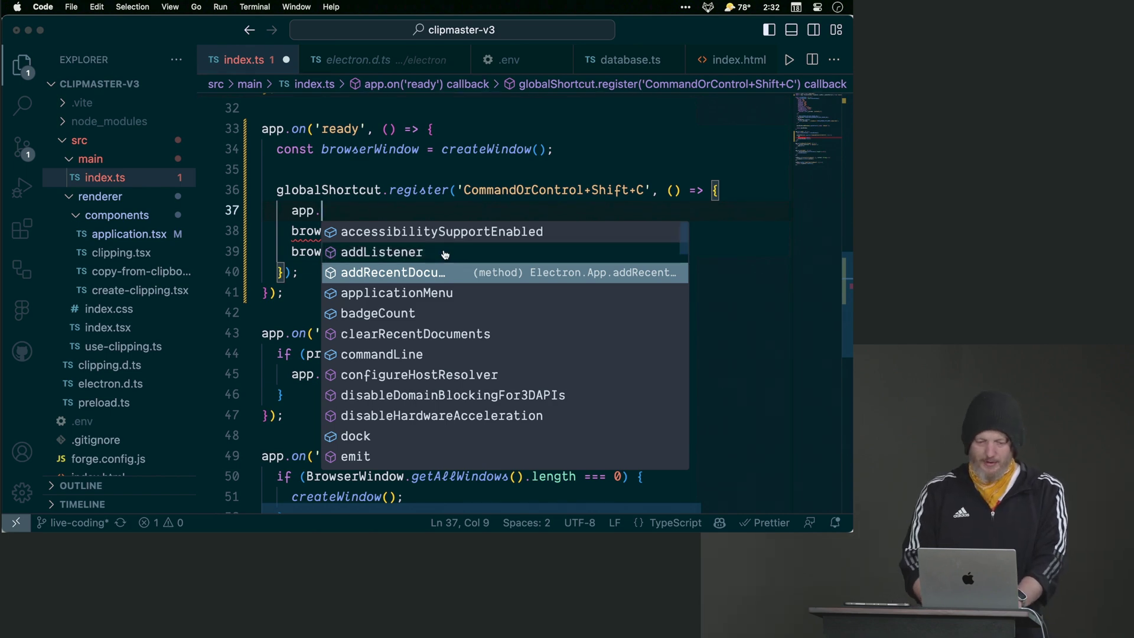
type("fo")
key("Tab")
type("()")
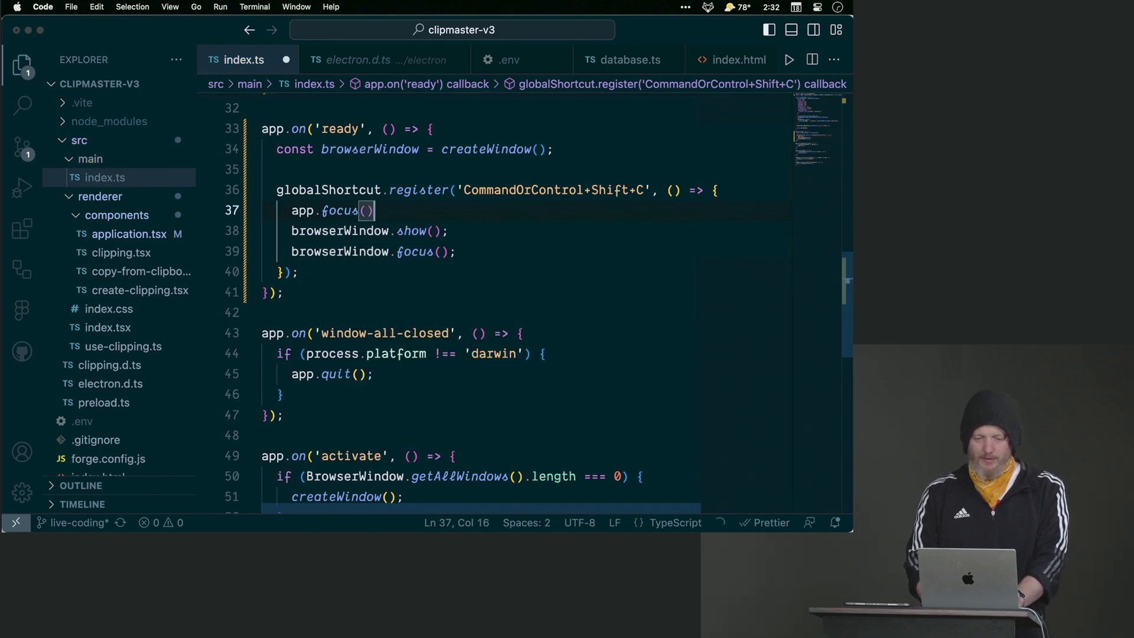
type(";")
key("super+s")
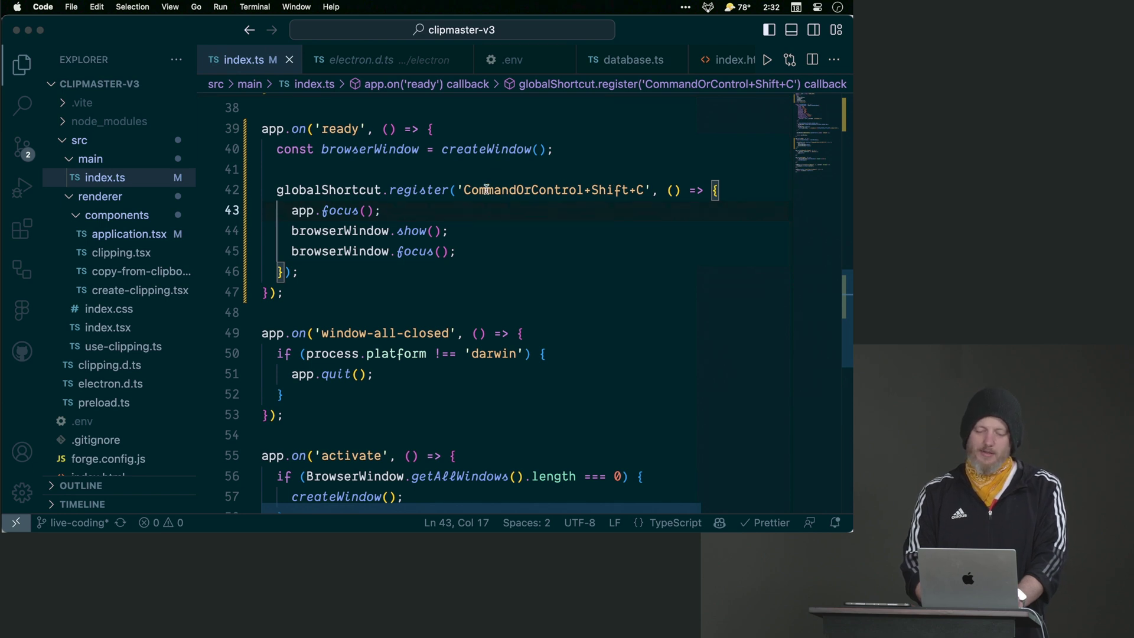
Step: Insert 'Alt+' before C in the shortcut string, save, and add a line below the ready handler
left_click(629, 192)
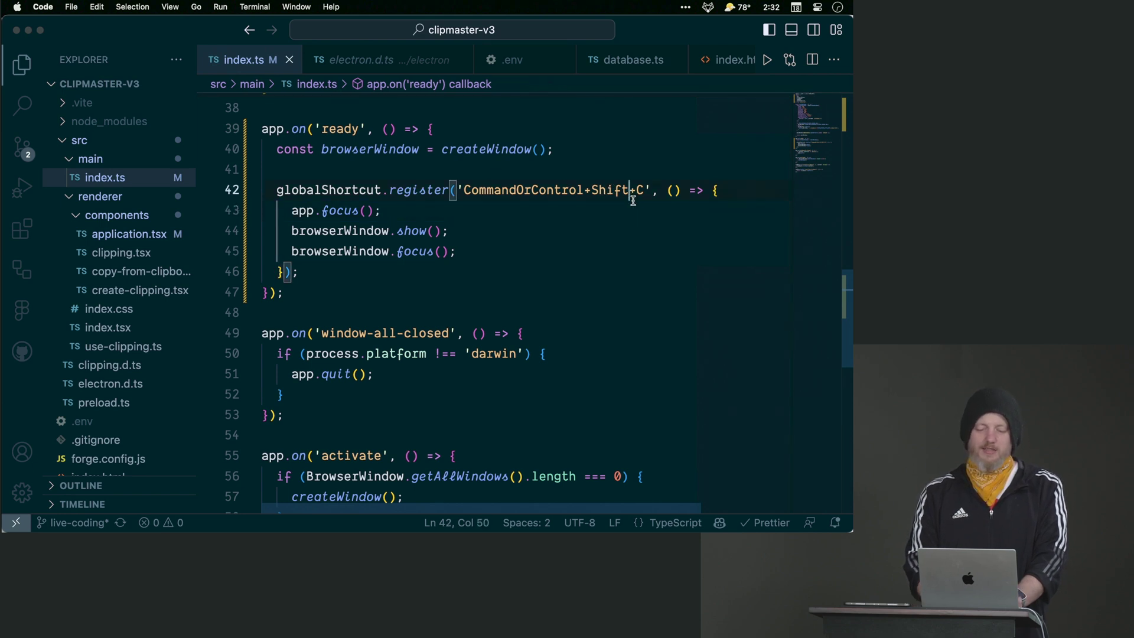
type("+Alt+")
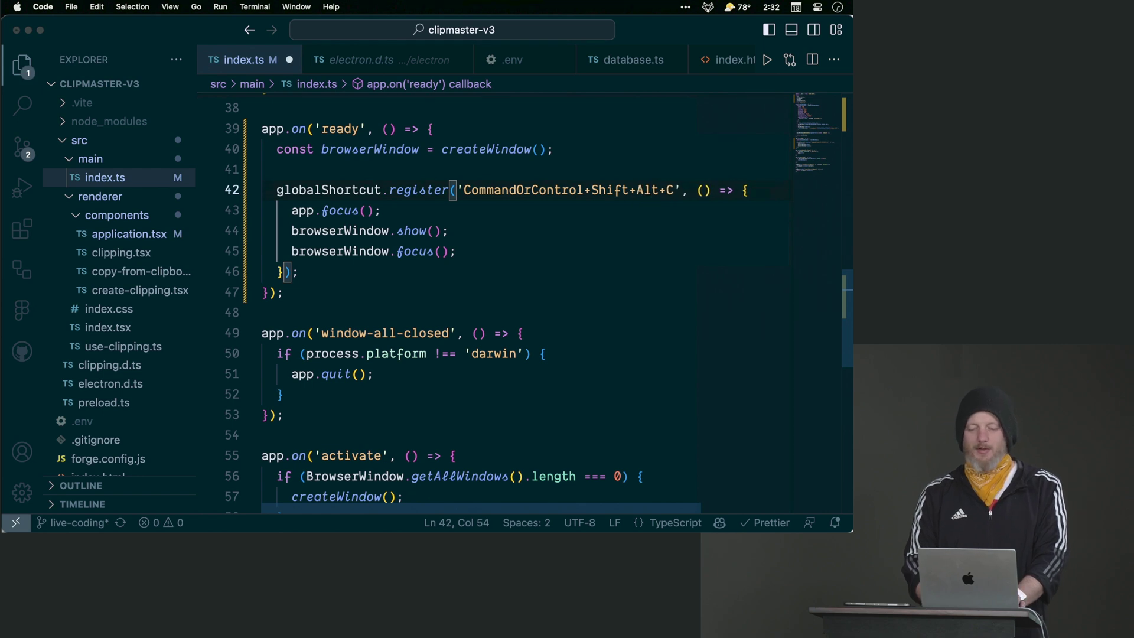
key("super+s")
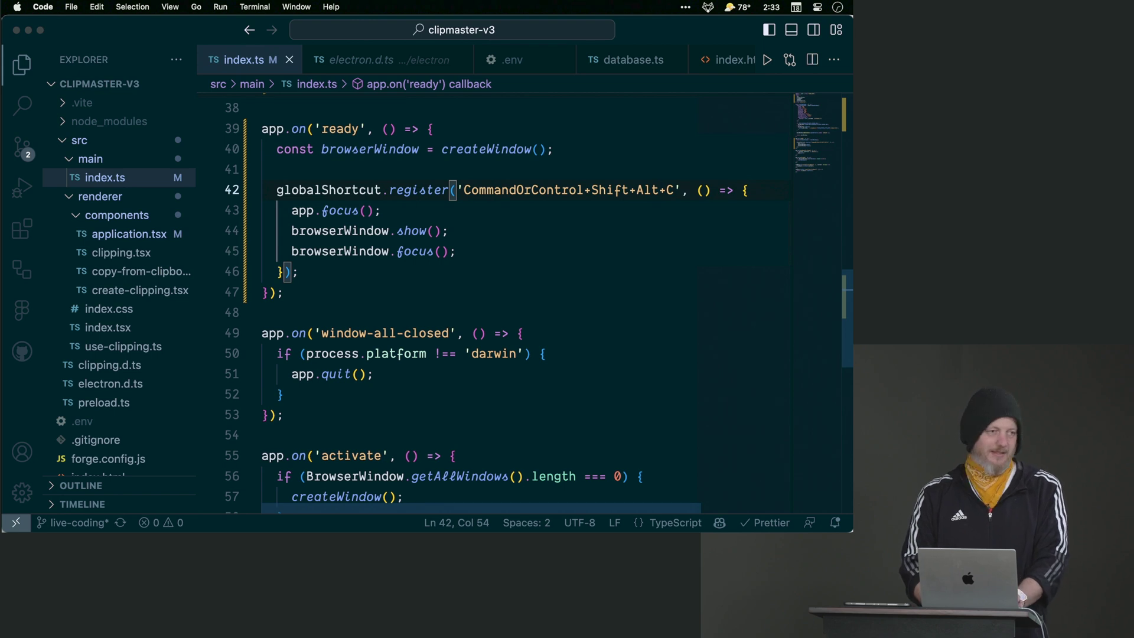
key("super+Tab")
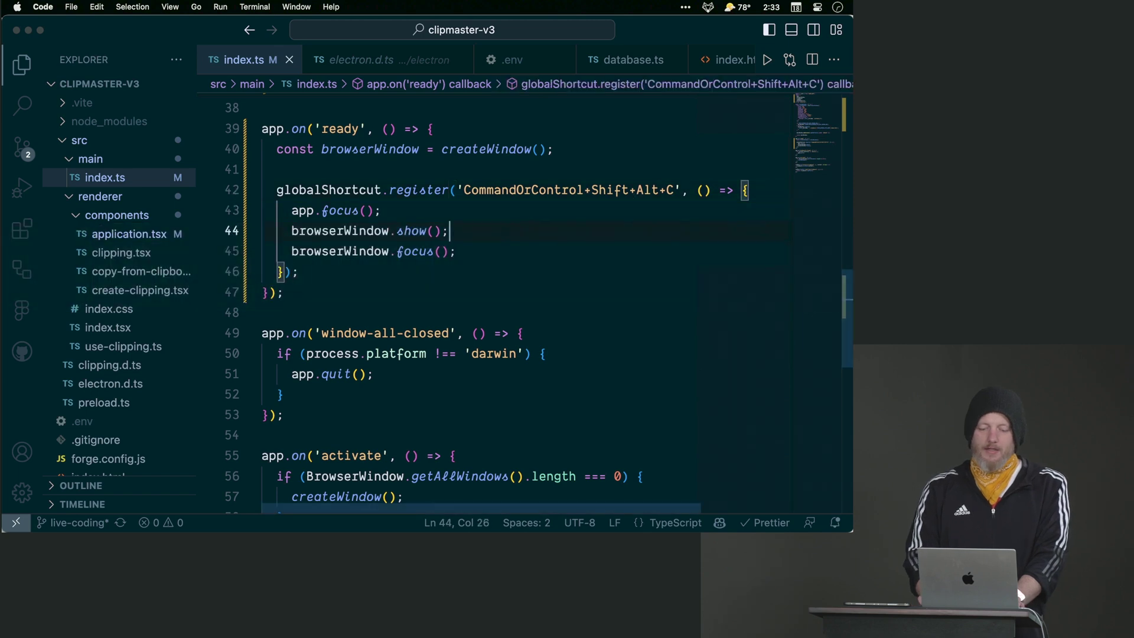
key("Down")
key("Down")
key("Down")
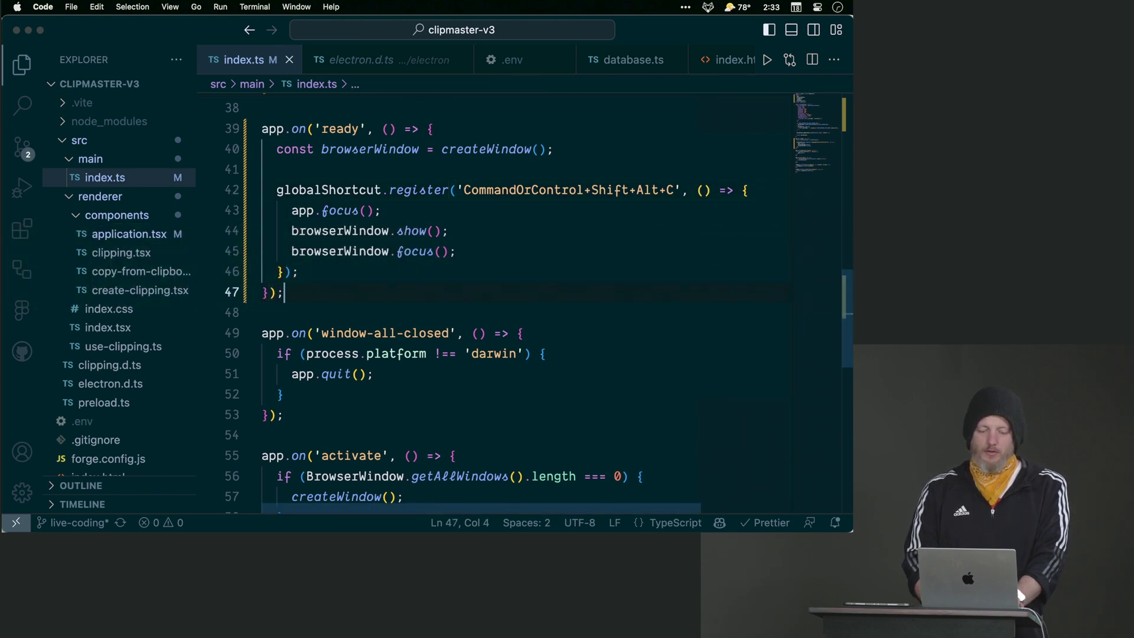
key("Return")
key("Return")
type("app")
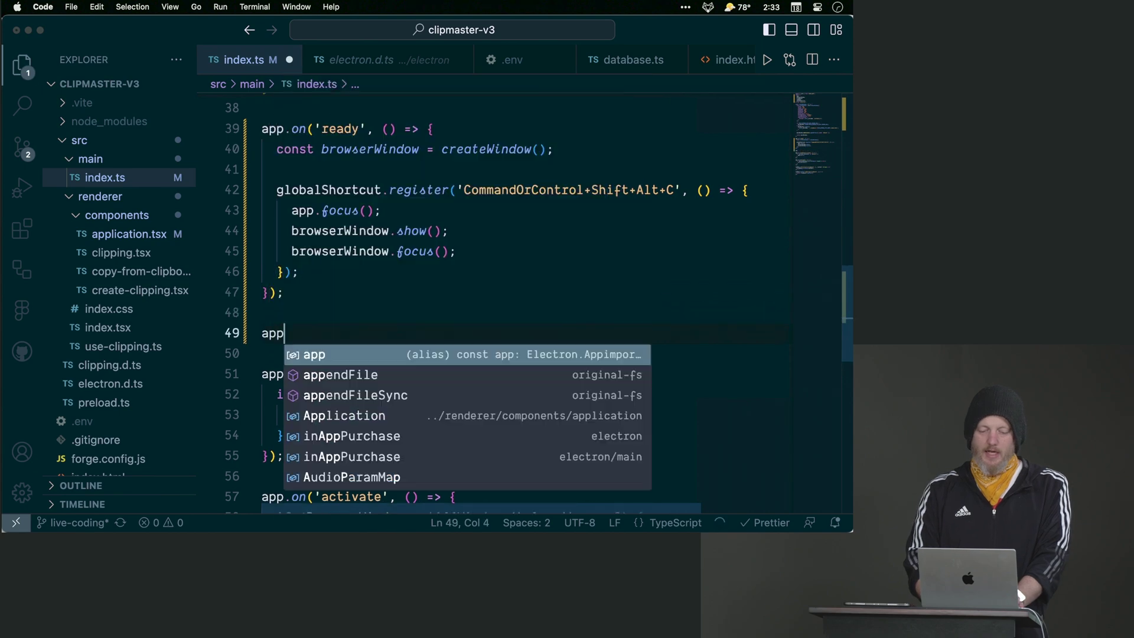
type(".on('quit")
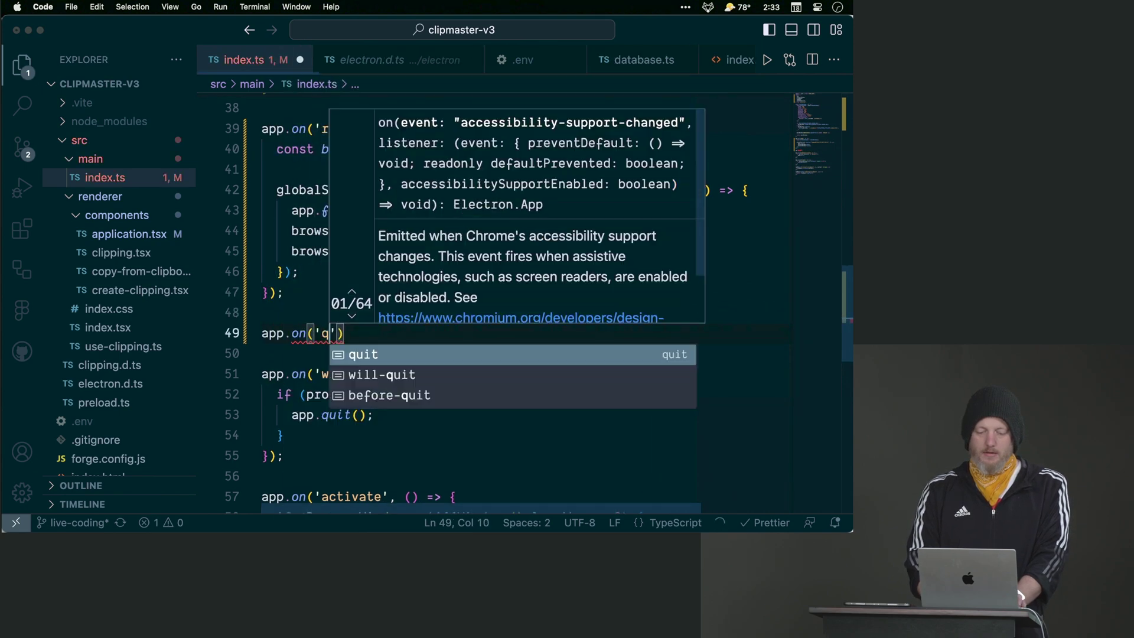
type("', ()")
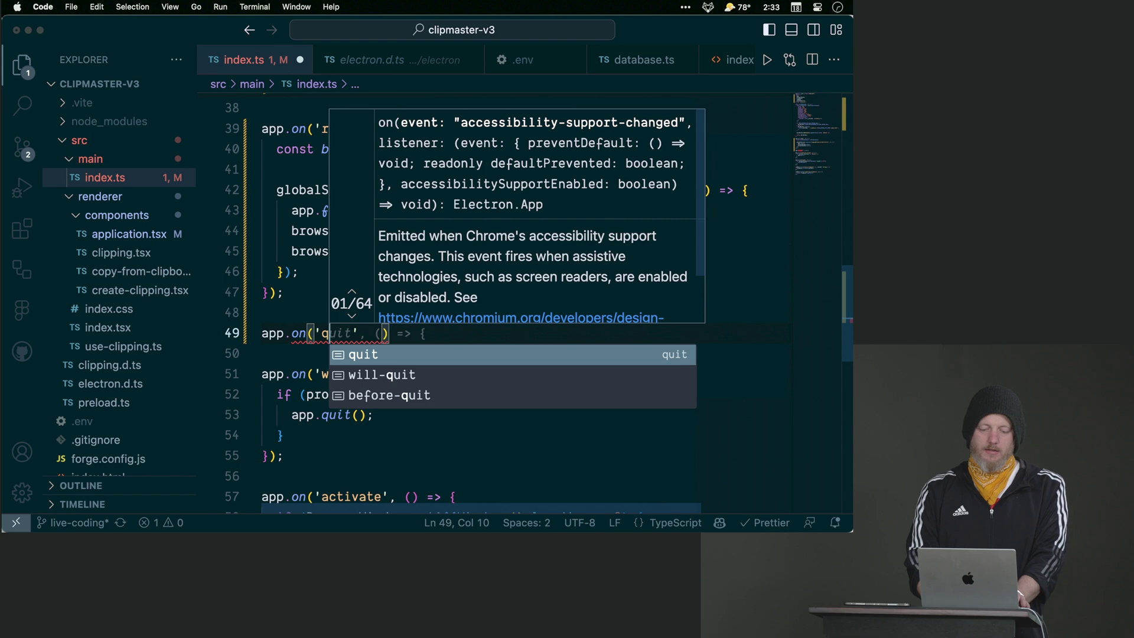
type(" => {")
Step: Add app.on('quit') calling globalShortcut.unregisterAll() below the ready handler, and save
key("Tab")
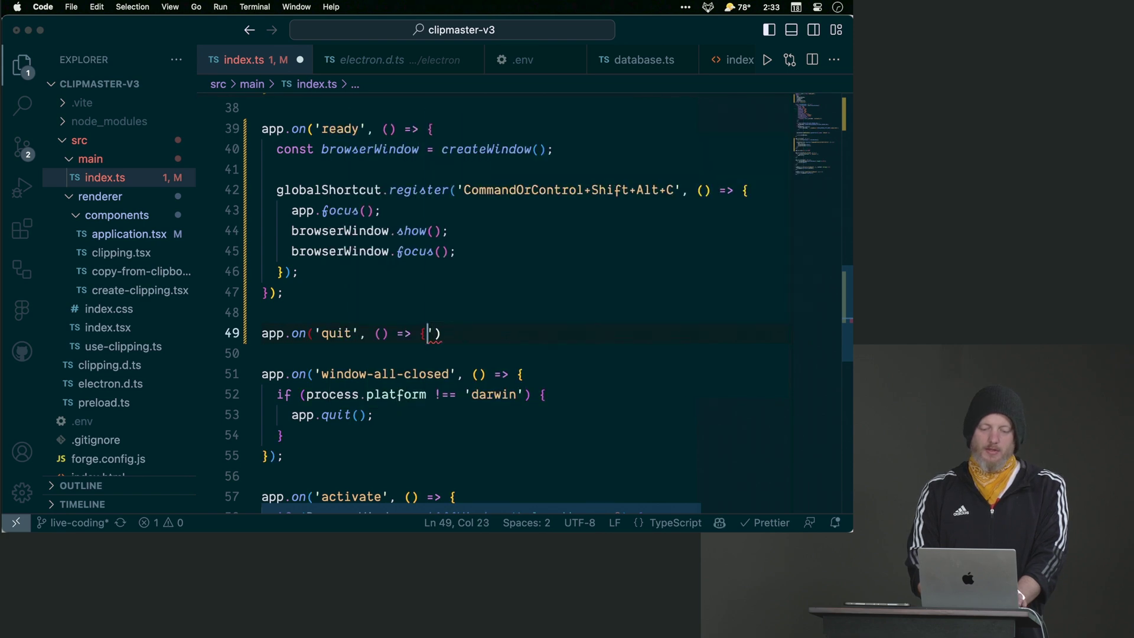
key("BackSpace")
type("}")
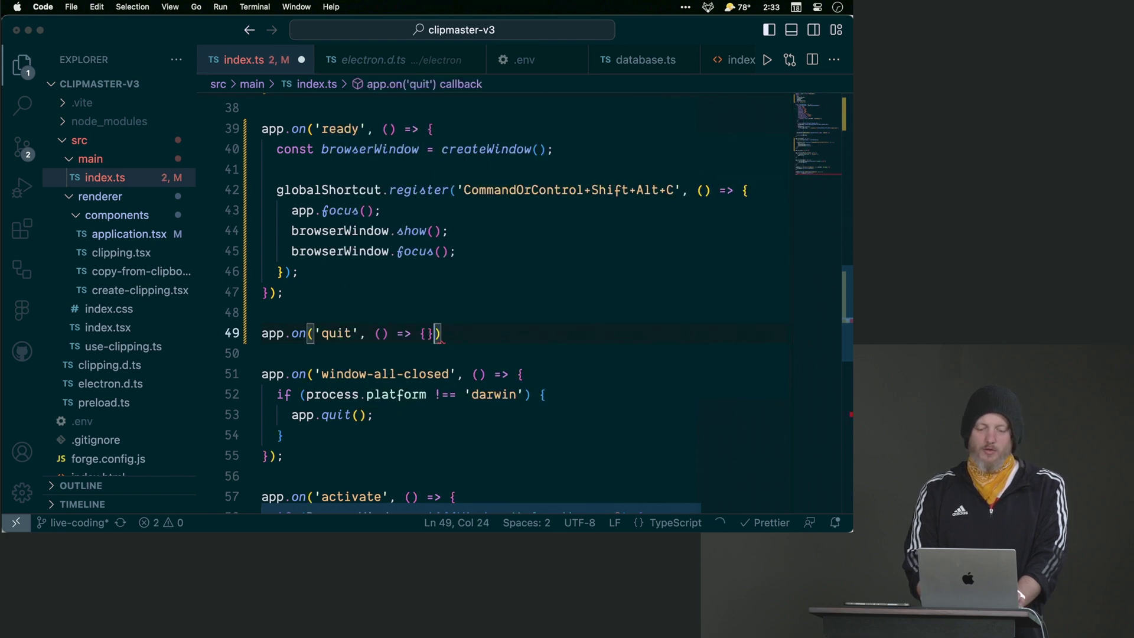
key("Left")
key("Return")
type("g")
key("Tab")
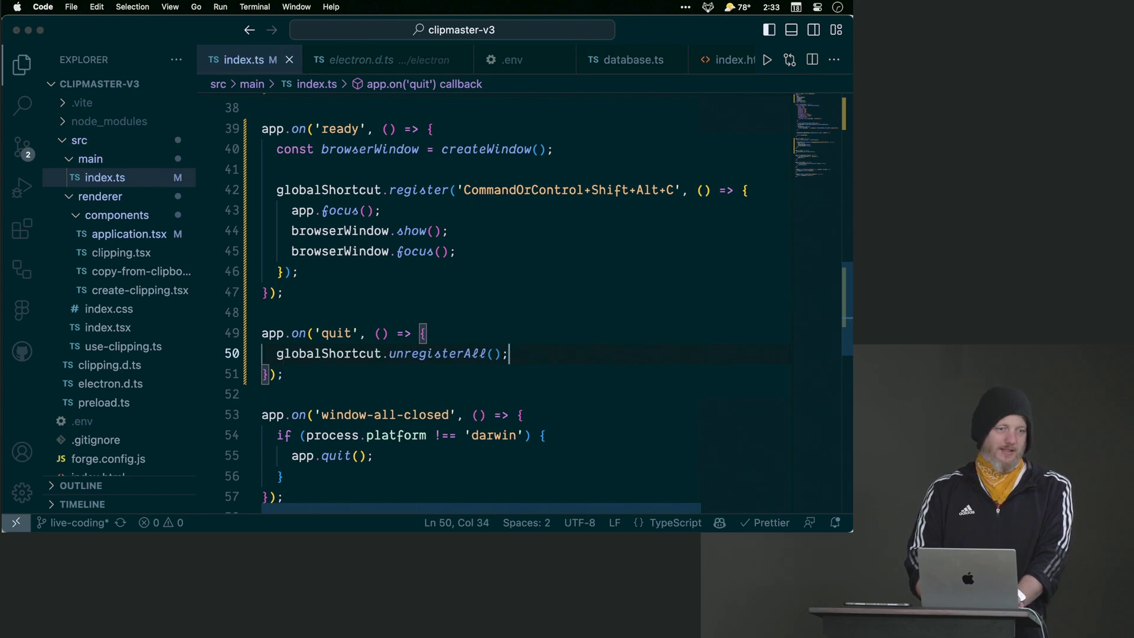
key("super+s")
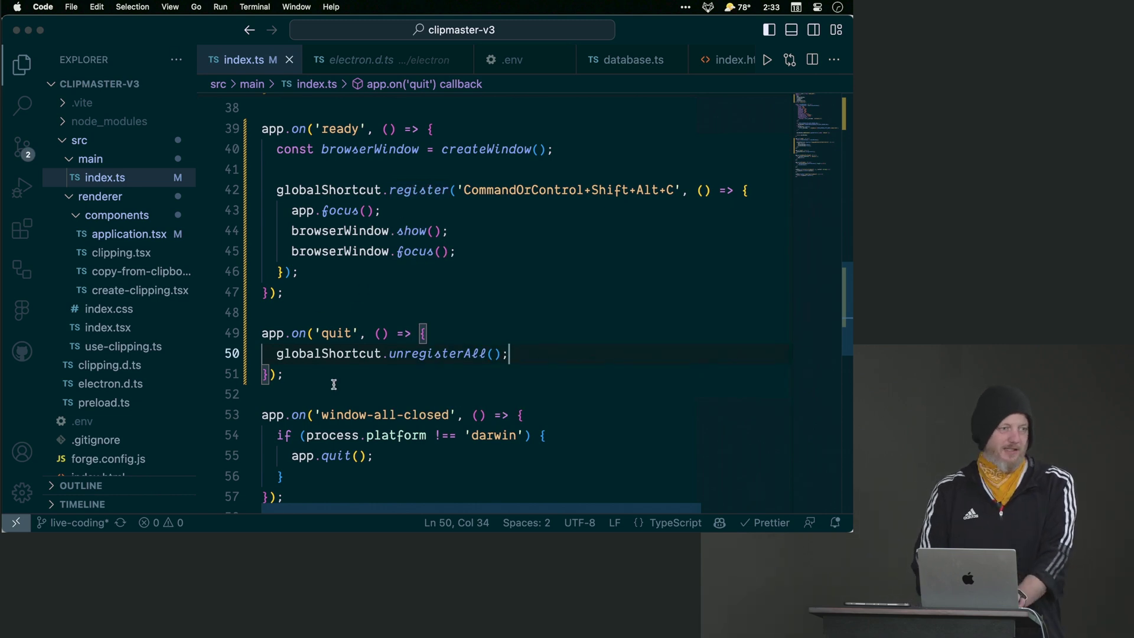
left_click(356, 374)
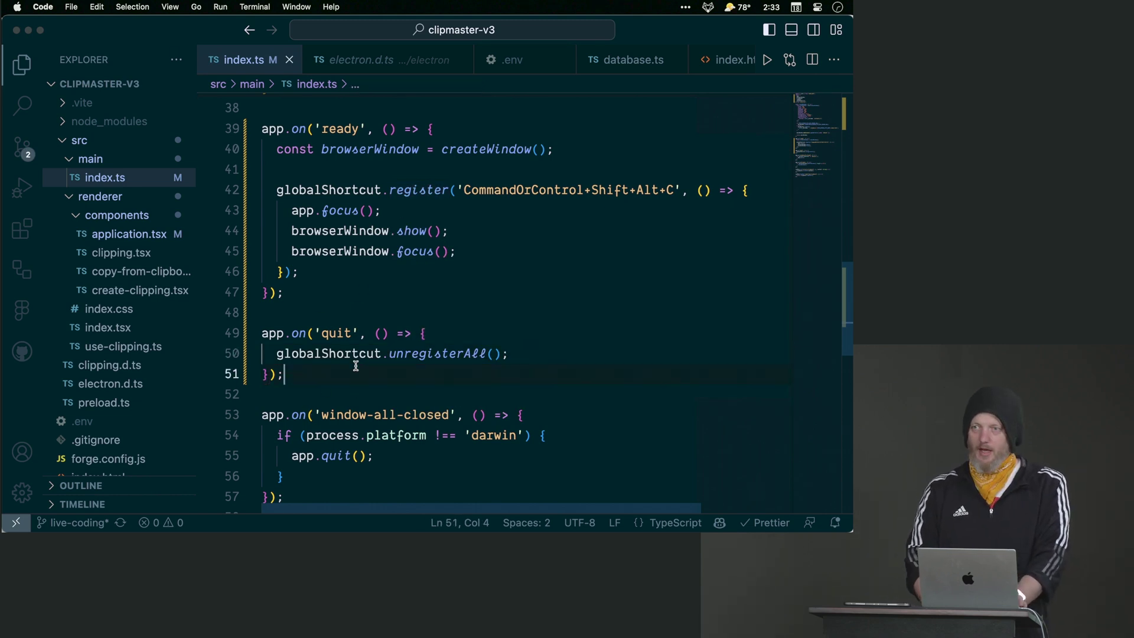
Step: In Terminal, stop the dev server with Ctrl+C and rerun npm start
key("super+Tab")
key("Tab")
key("ctrl+c")
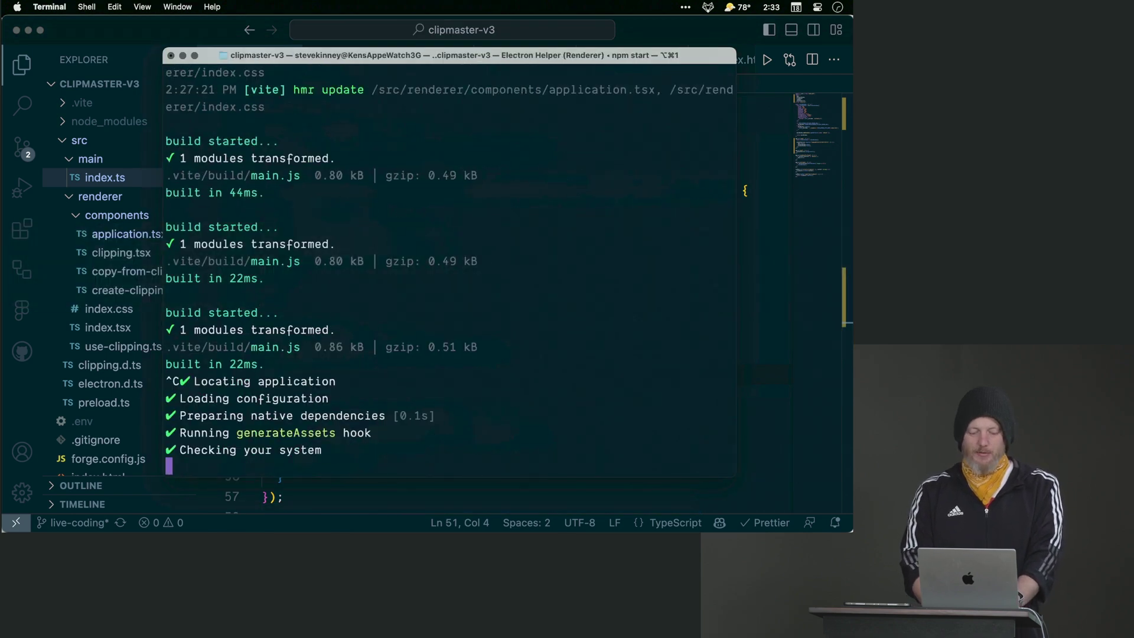
type("pm start")
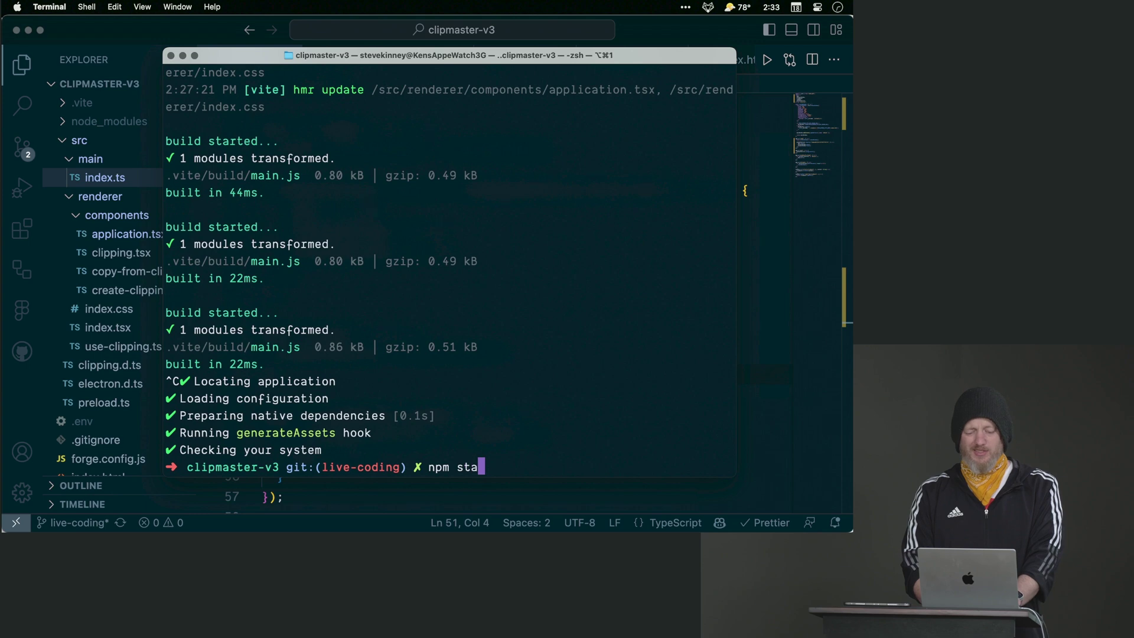
key("Return")
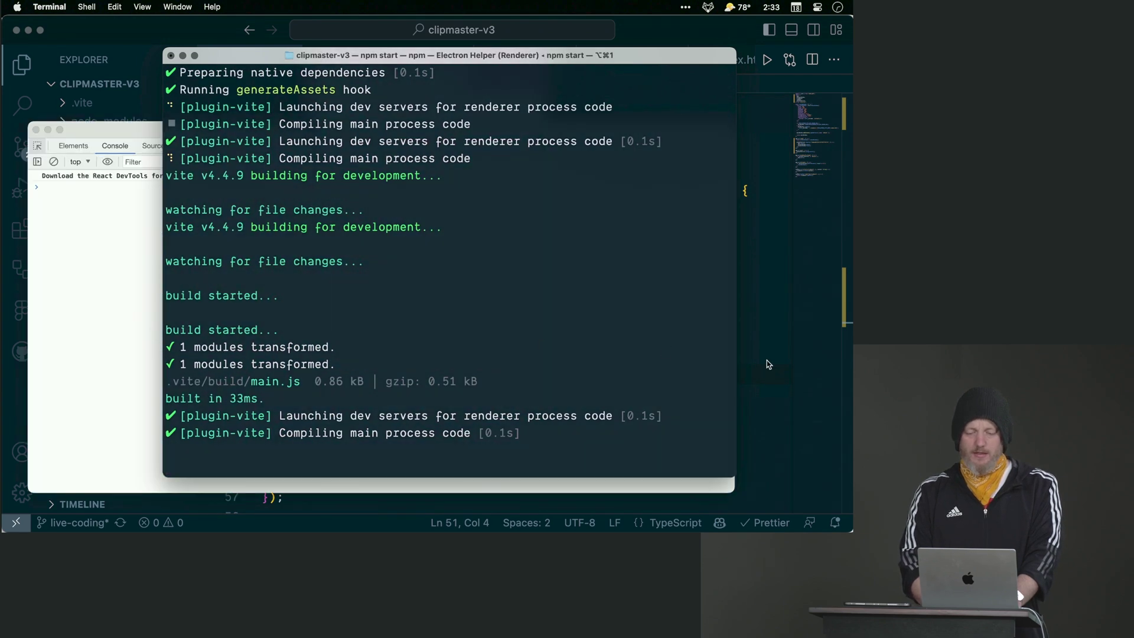
Step: Dismiss the relaunched Clipmaster and go back to the editor, then toward GitHub Desktop
left_click(769, 364)
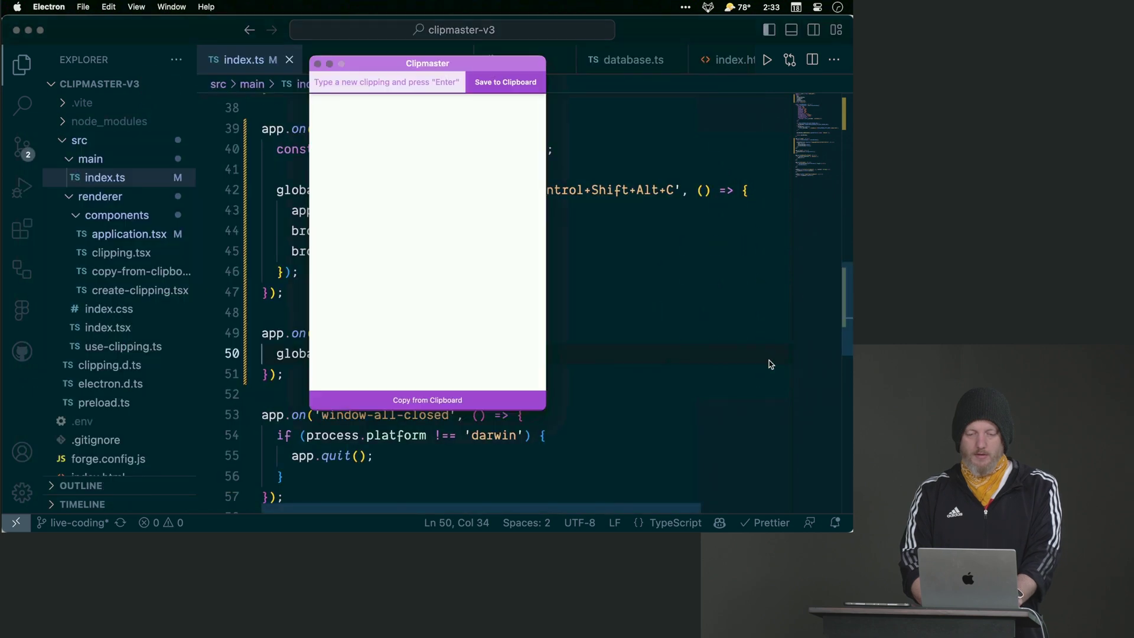
left_click(769, 361)
key("super+Tab")
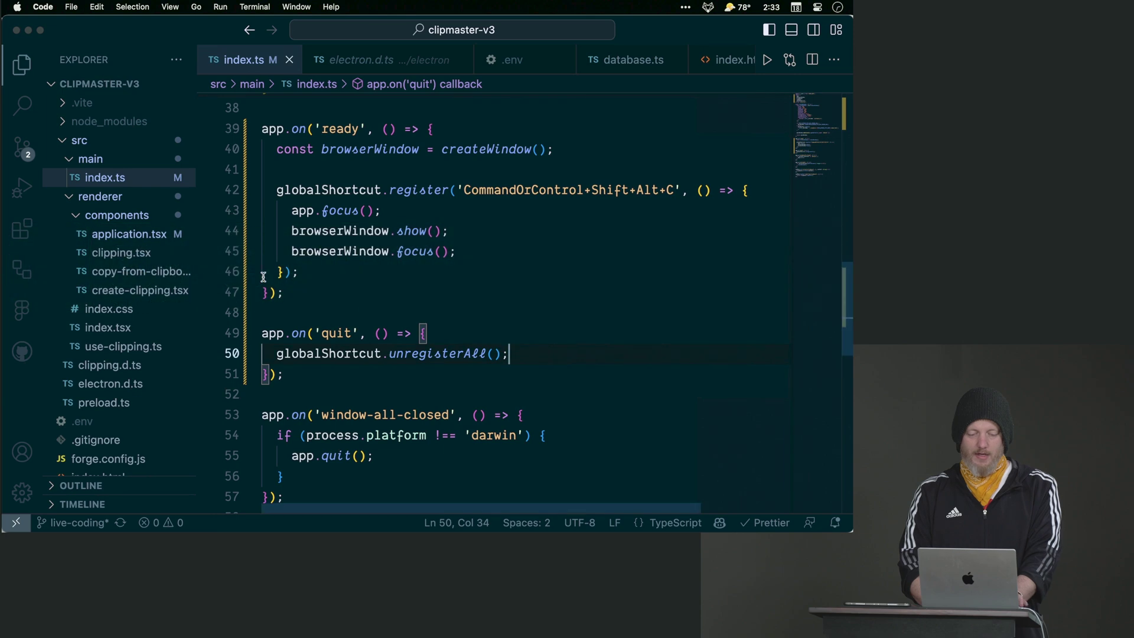
key("super+Tab")
Step: From GitHub Desktop, press Cmd+Shift+Alt+C so the Clipmaster window pops up in front
key("Tab")
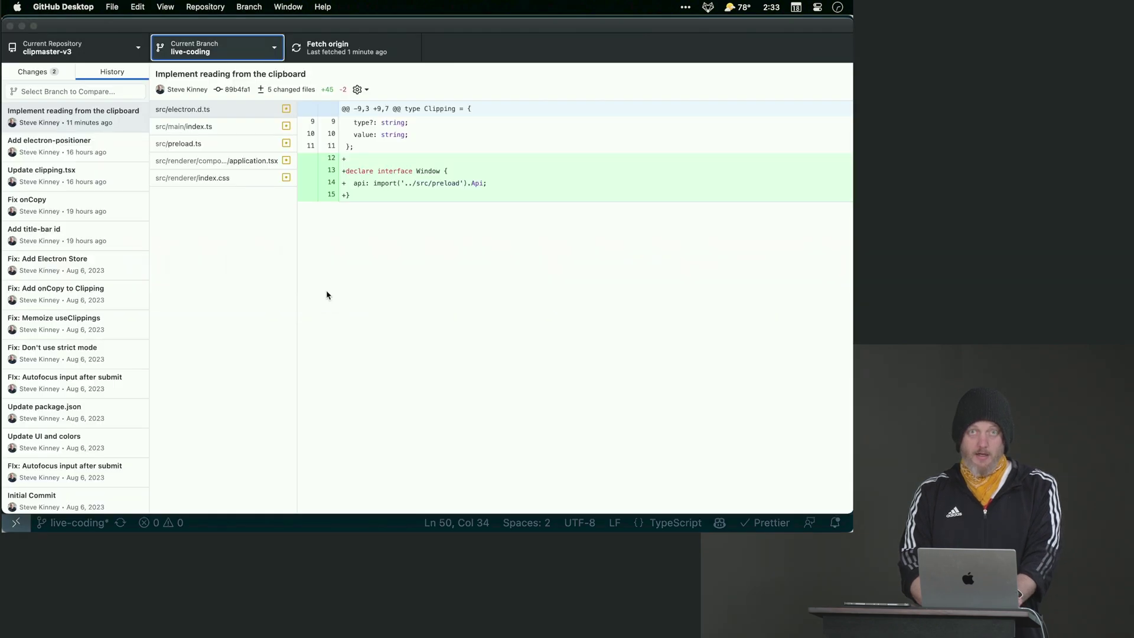
key("super+Tab")
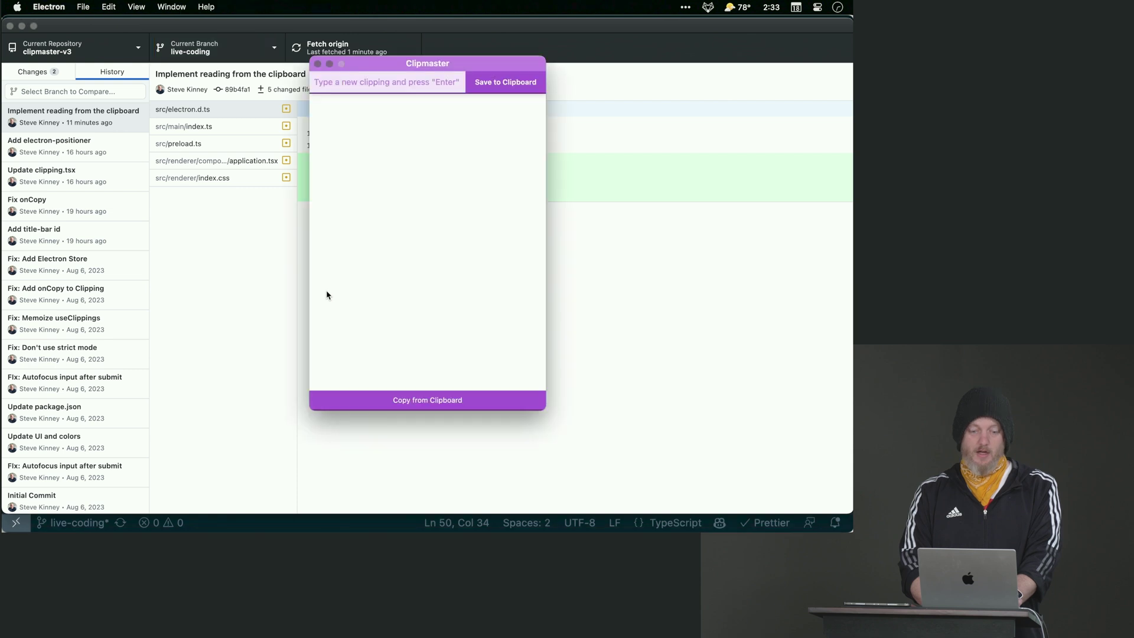